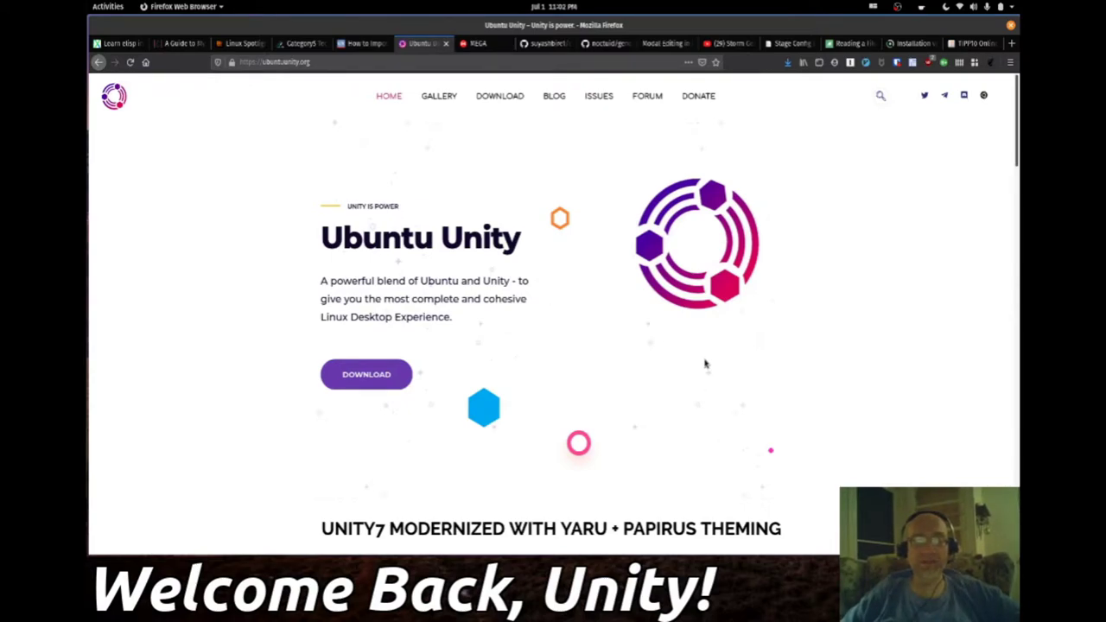
- Switch to VirtualBox and start a new virtual machine named UbuntuUnityRemix, keeping type Linux and version Ubuntu (64-bit)
key(alt+Tab)
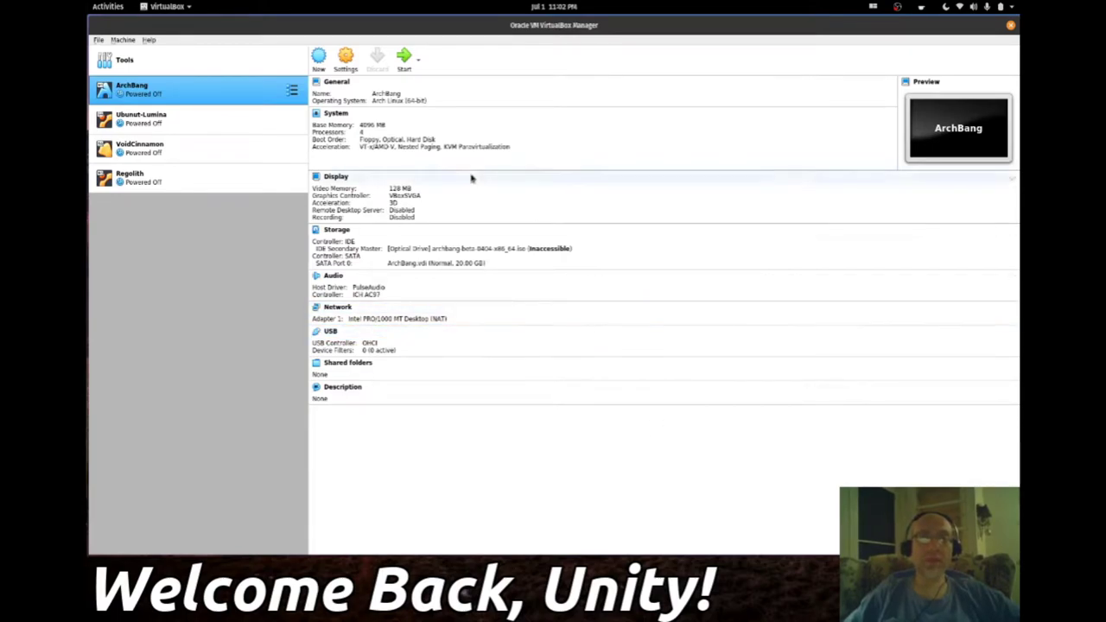
click(319, 57)
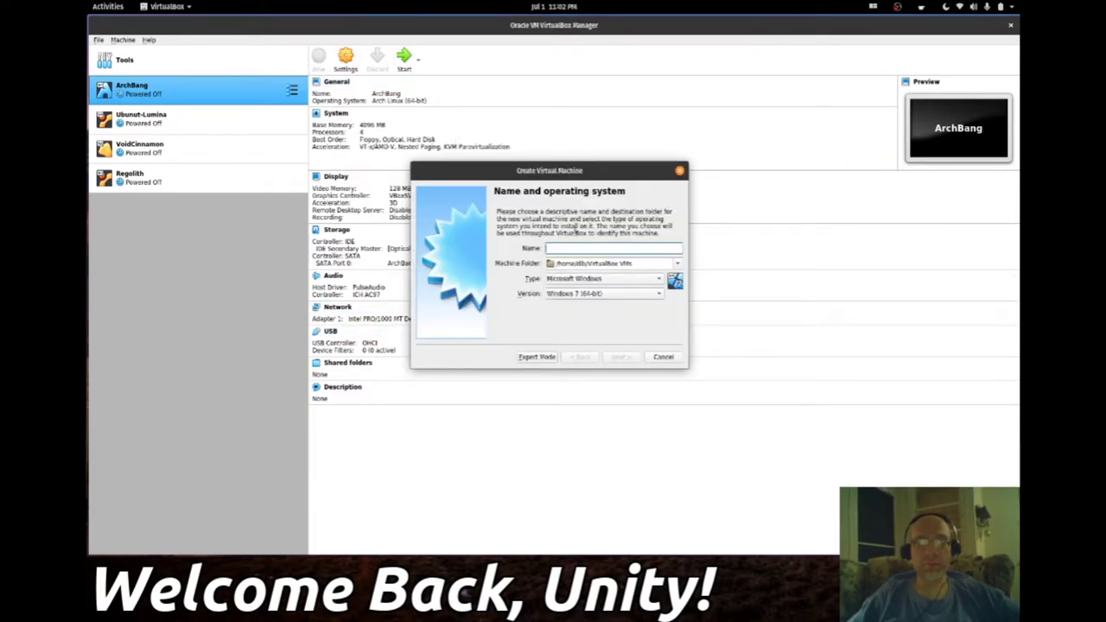
text(Un)
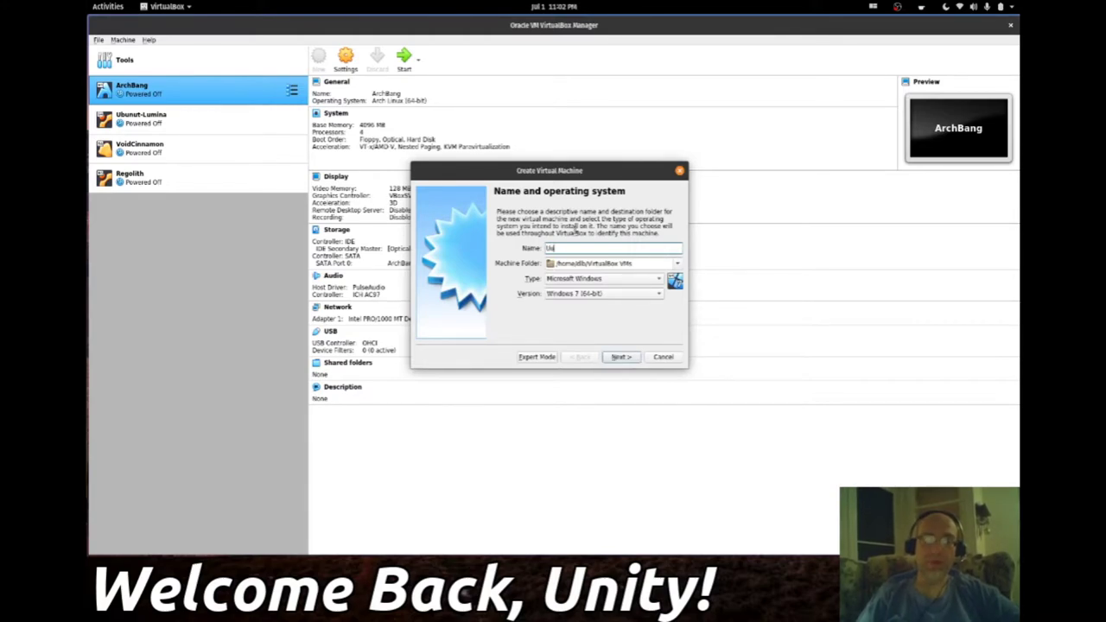
key(BackSpace)
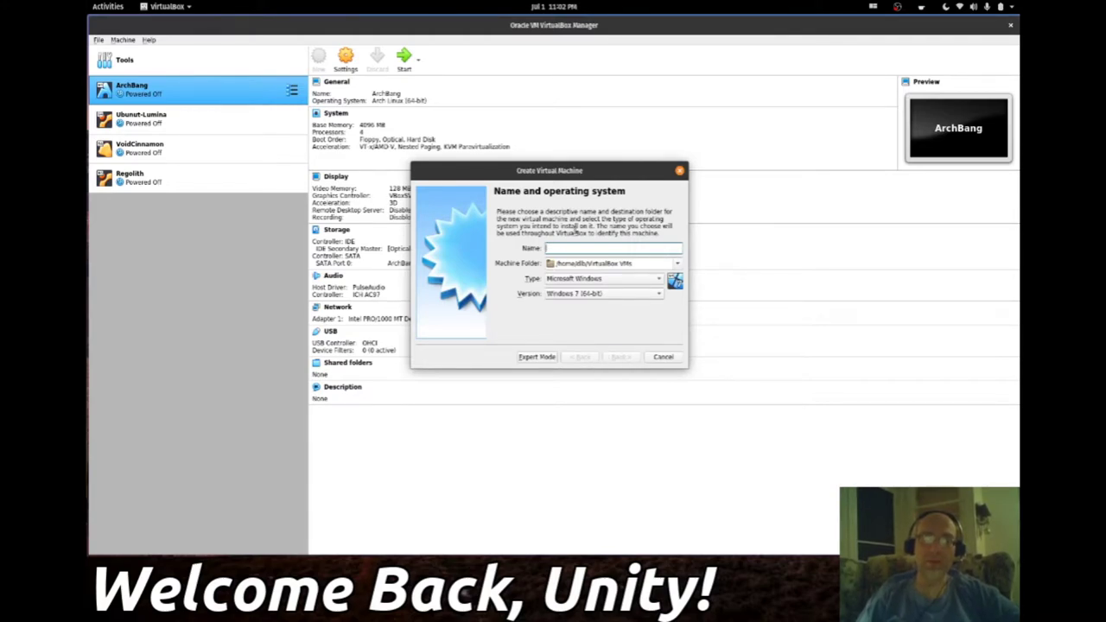
text(buntu)
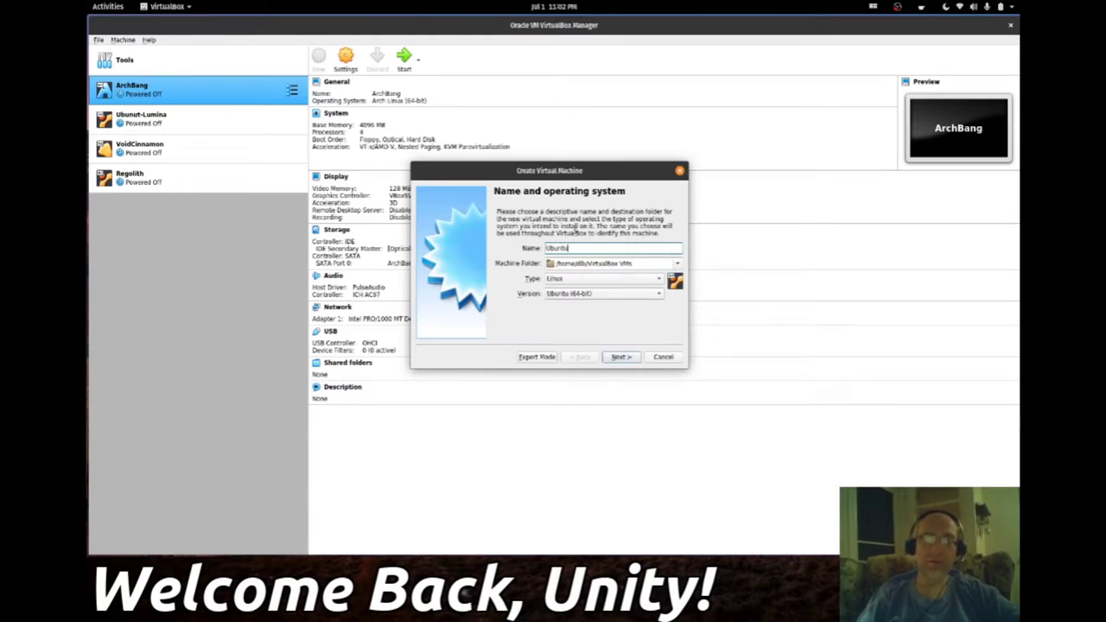
text(UnityRemix)
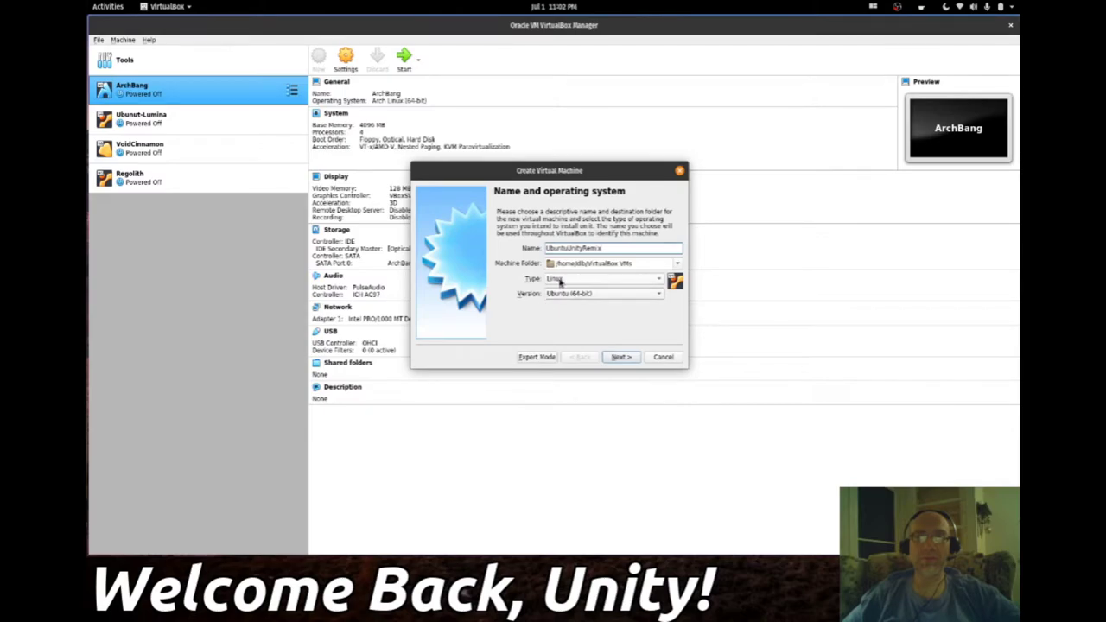
click(621, 357)
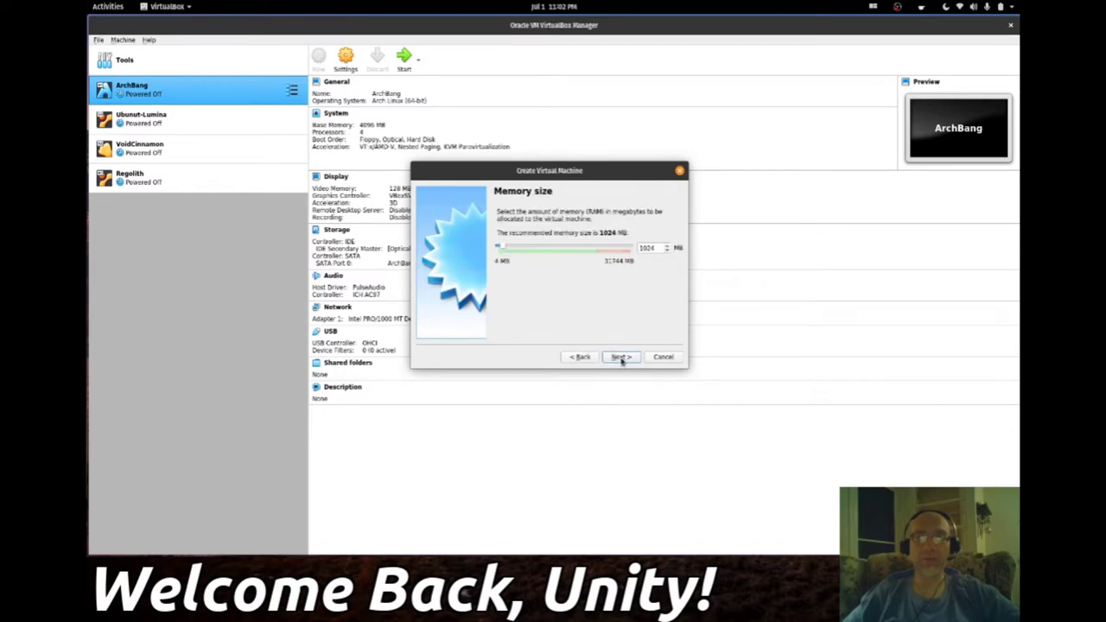
- Set the new virtual machine's memory size to 8192 MB and continue to the hard disk options
double_click(647, 248)
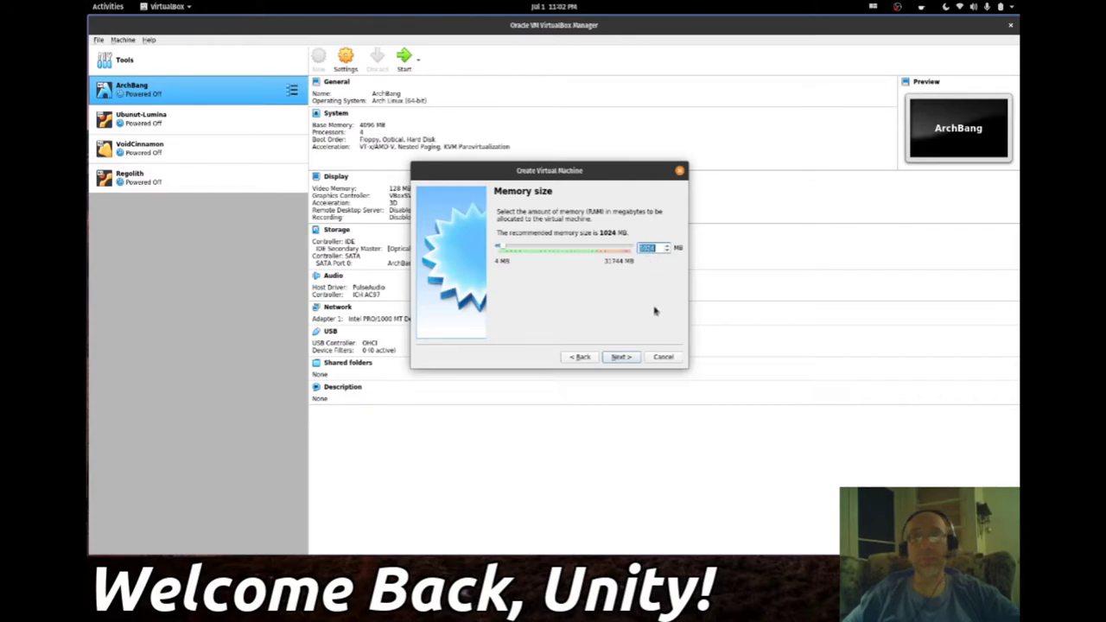
text(4096)
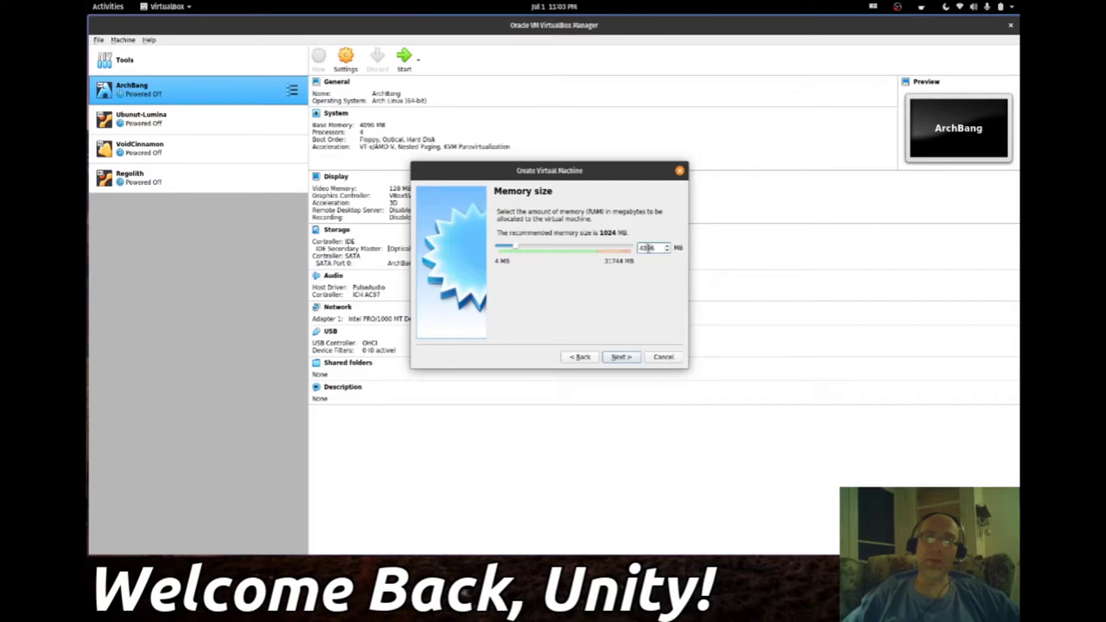
text(81)
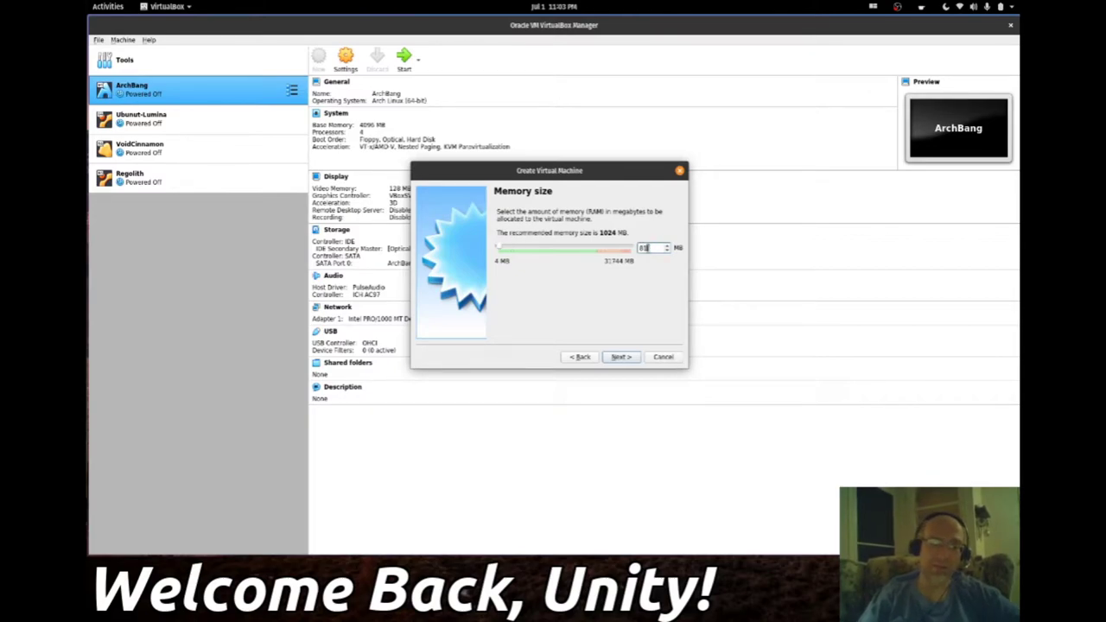
text(92)
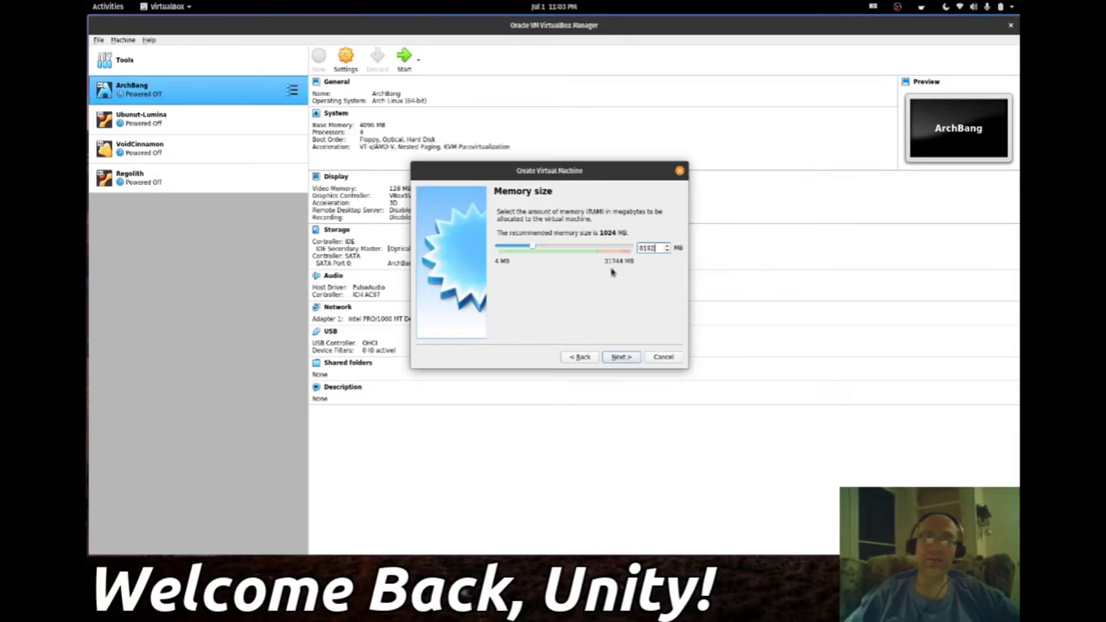
click(627, 358)
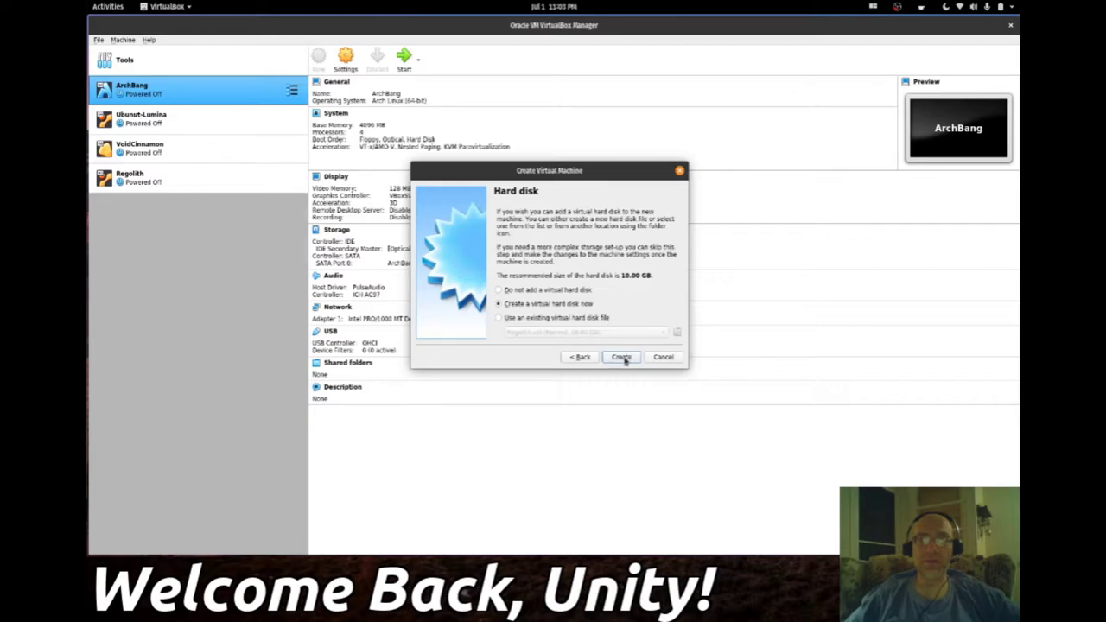
- Create a new dynamically allocated VDI virtual hard disk of 20 GB for the machine
click(622, 358)
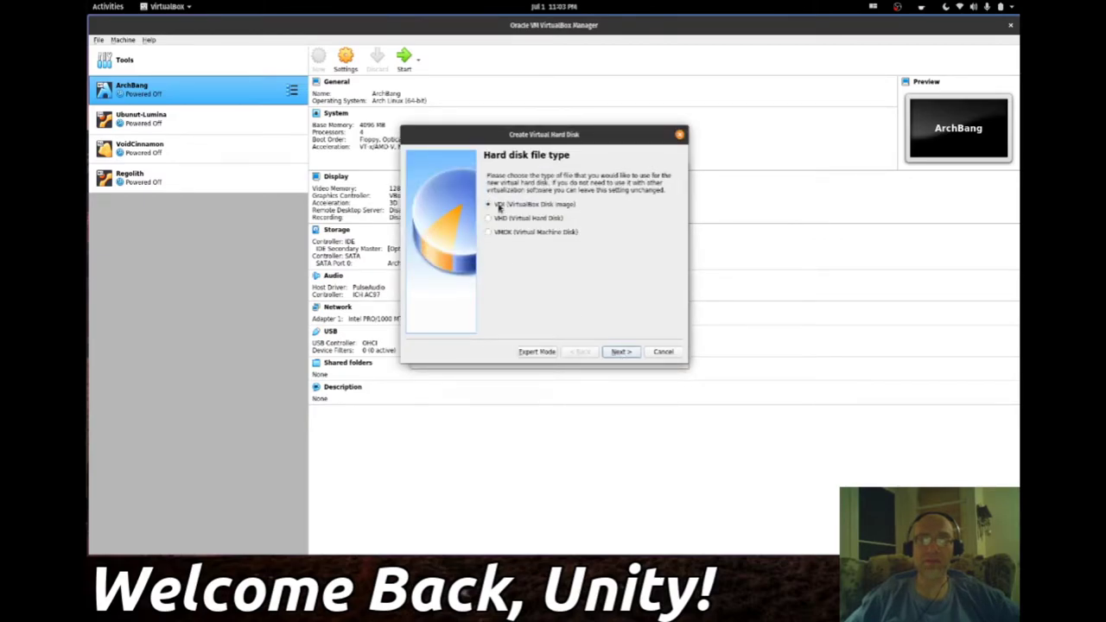
click(622, 351)
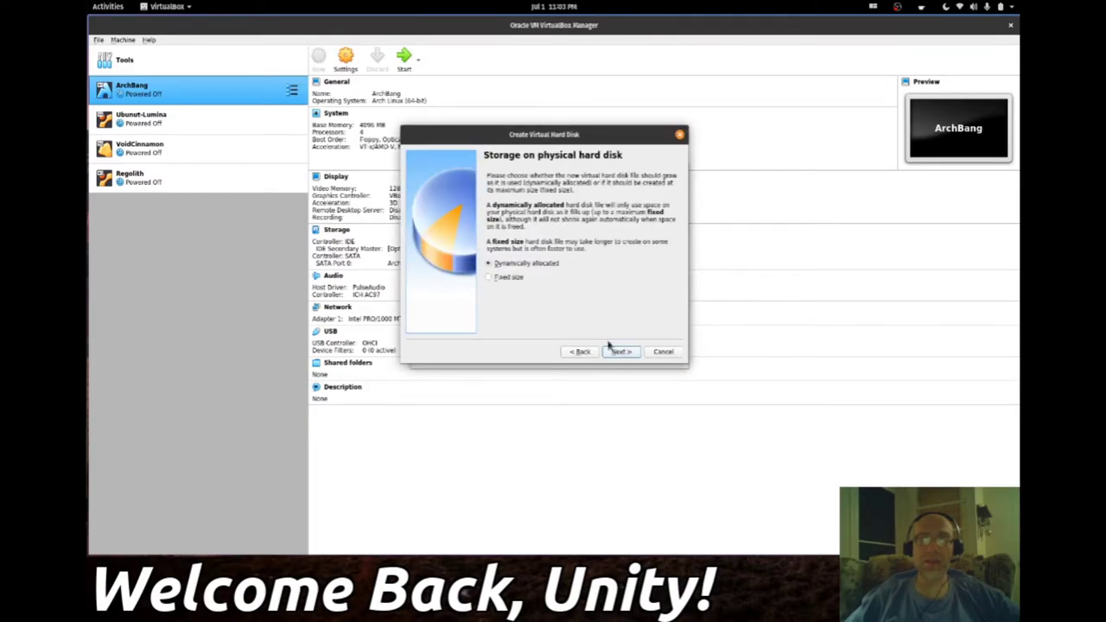
click(624, 353)
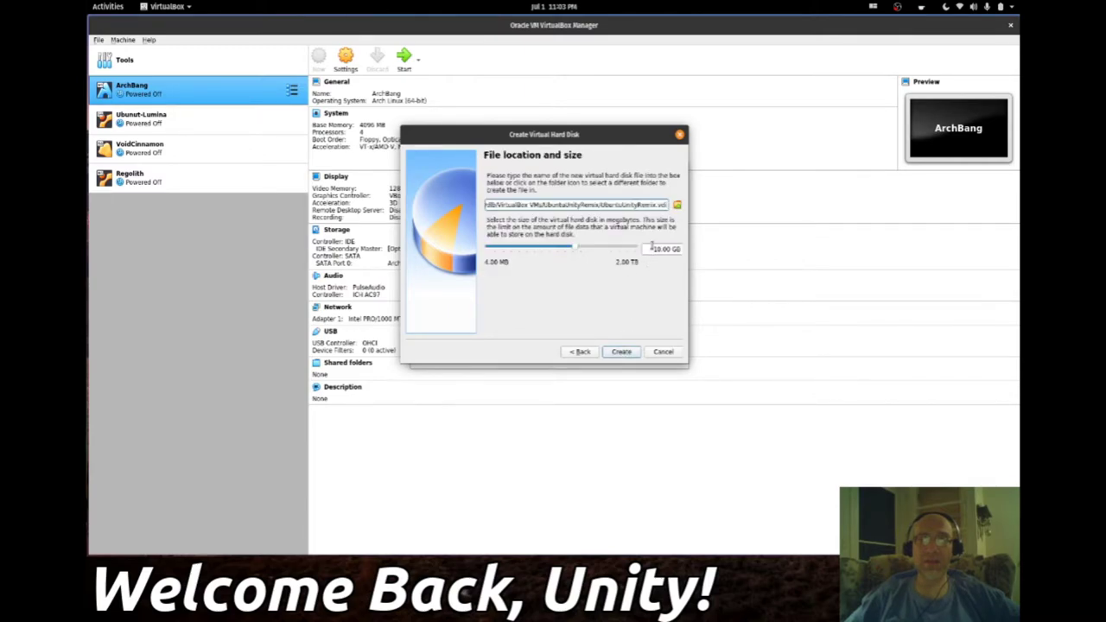
double_click(656, 249)
text(20)
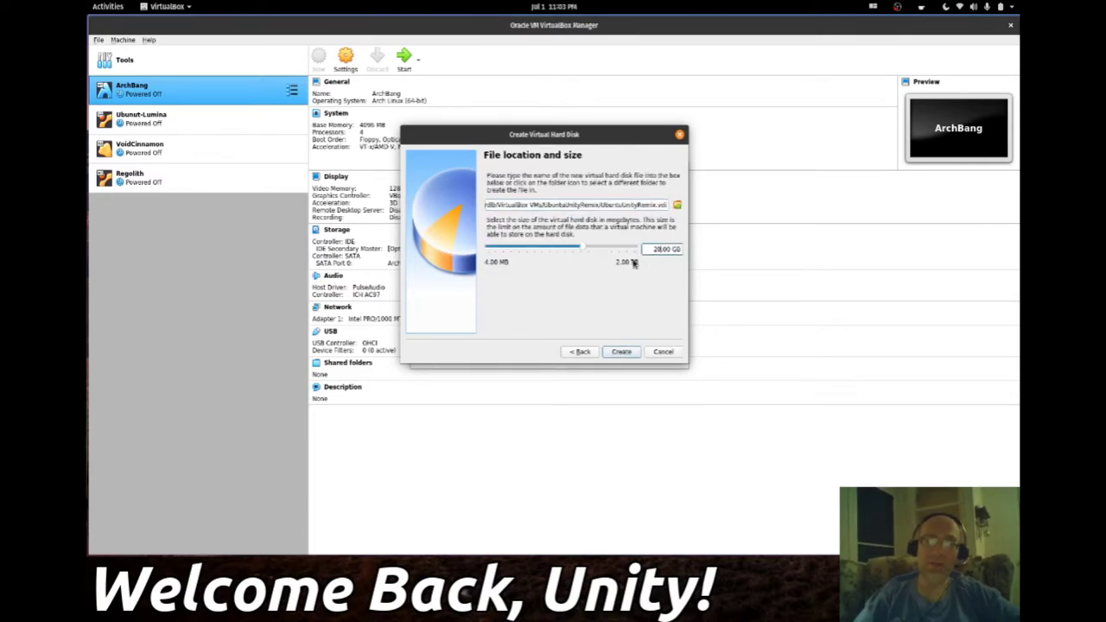
click(627, 351)
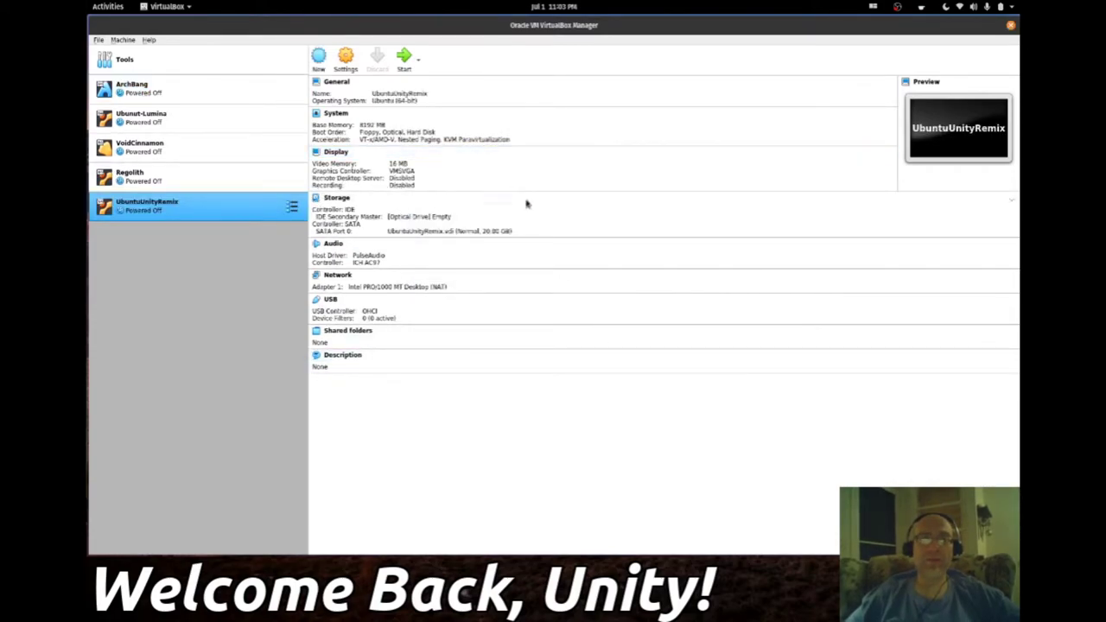
- Set the UbuntuUnityRemix machine's processor count to 2 and check its acceleration settings
click(337, 114)
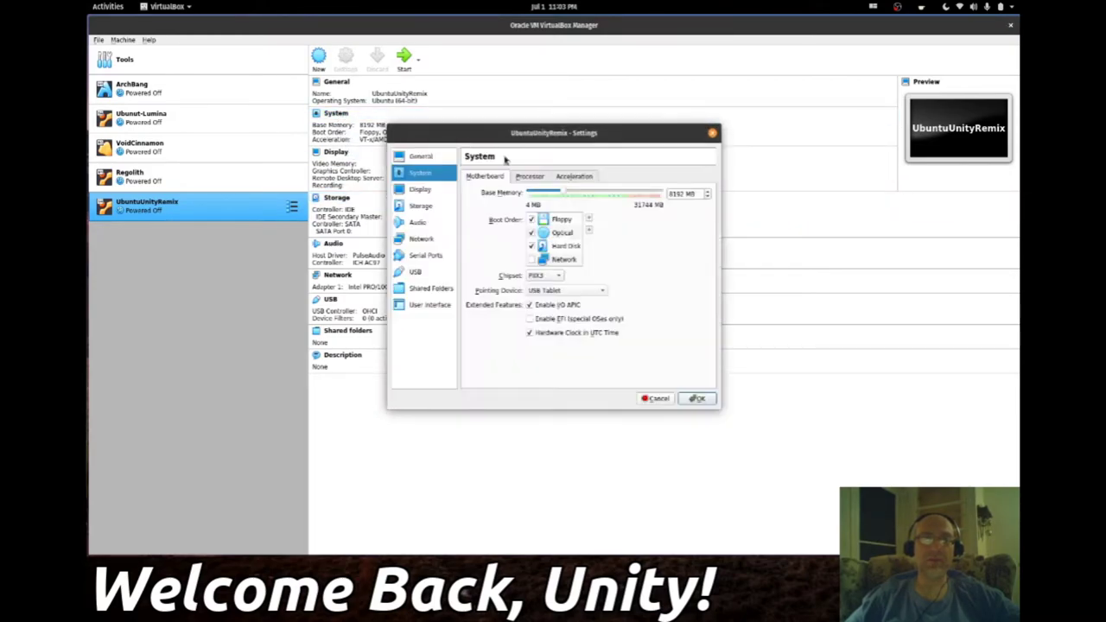
click(531, 176)
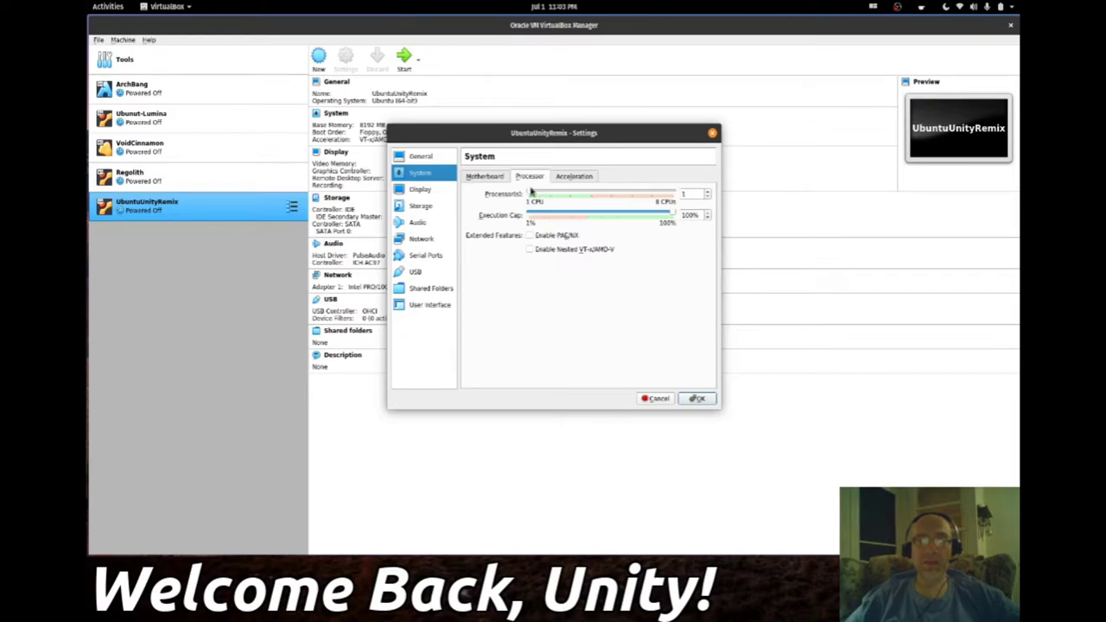
drag(533, 194, 596, 198)
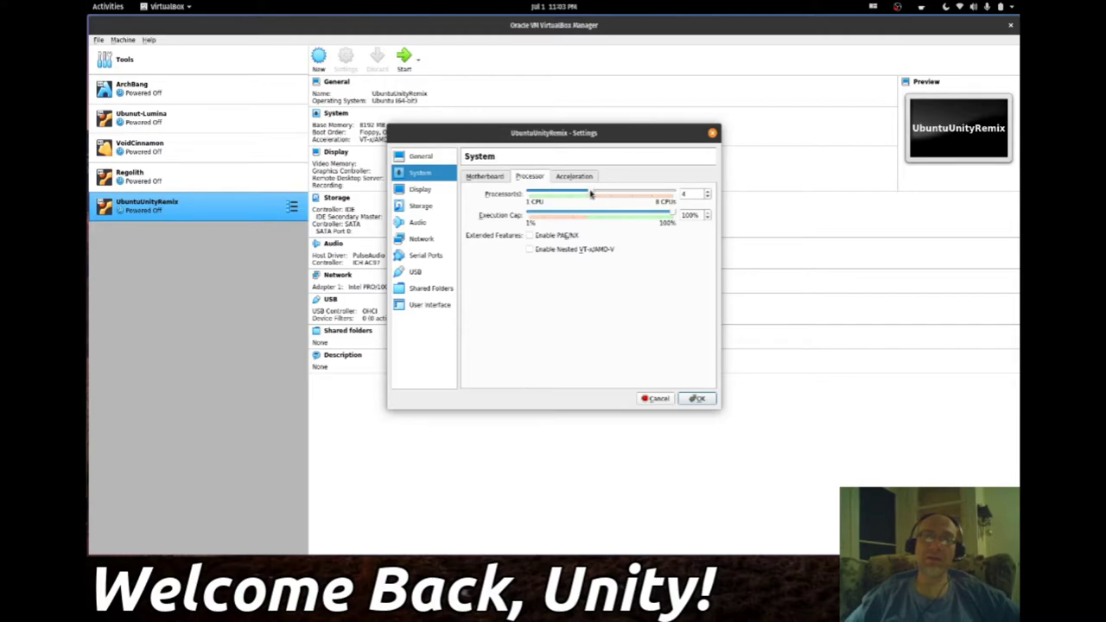
drag(591, 194, 554, 198)
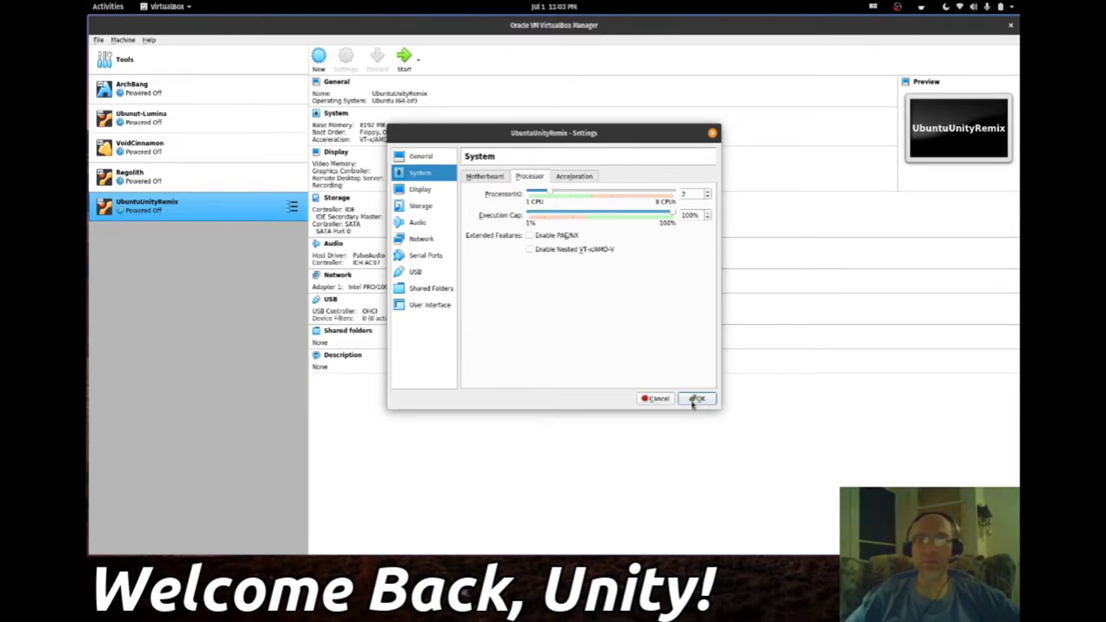
click(573, 177)
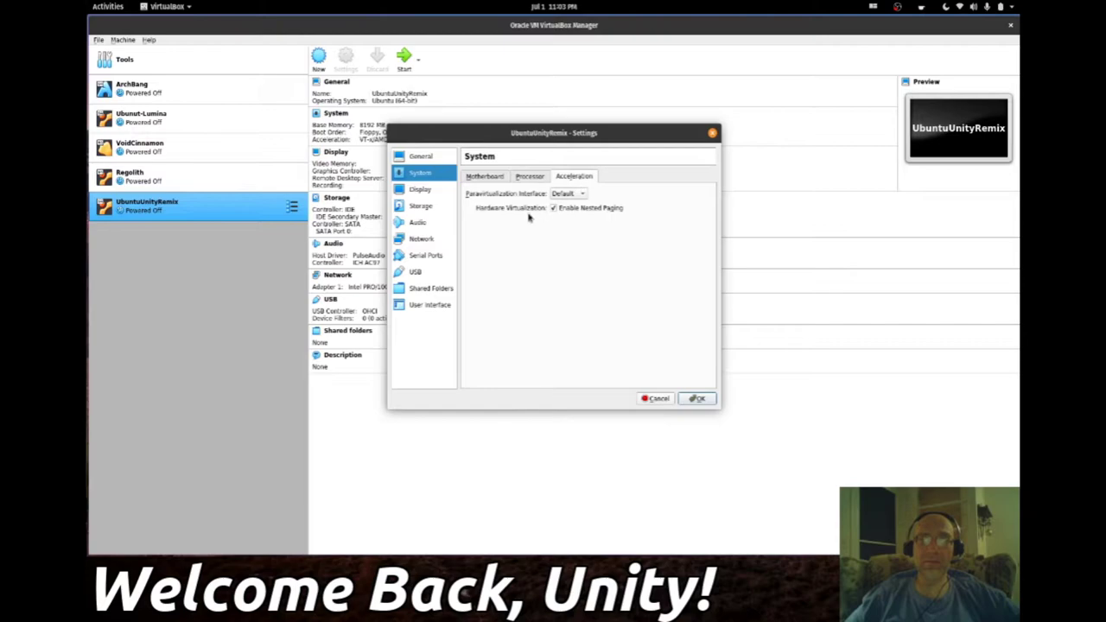
click(530, 177)
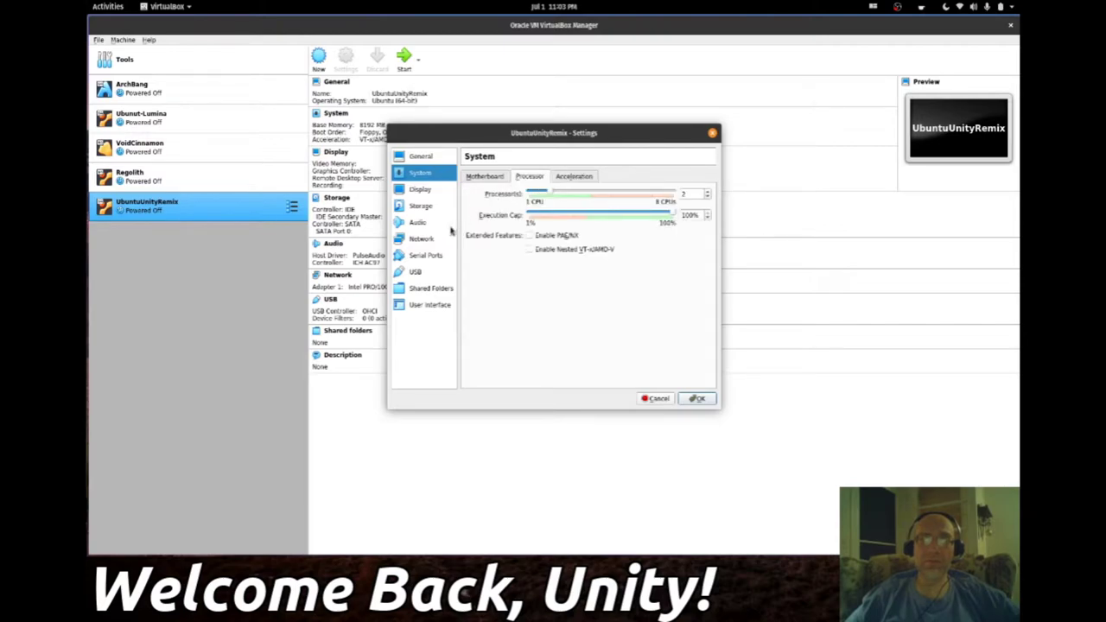
- Raise the machine's video memory to 128 MB and enable 3D acceleration
click(421, 190)
drag(546, 193, 672, 198)
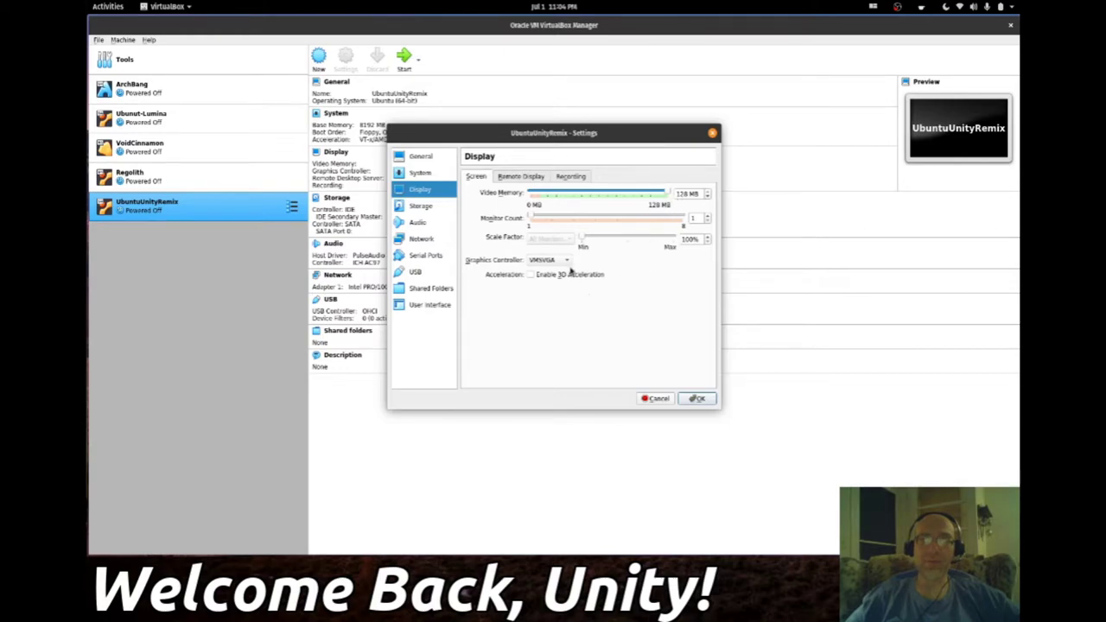
click(531, 275)
- Attach ubuntu-unity-20.04-desktop-amd64.iso from the home Downloads folder to the empty IDE optical drive
click(418, 207)
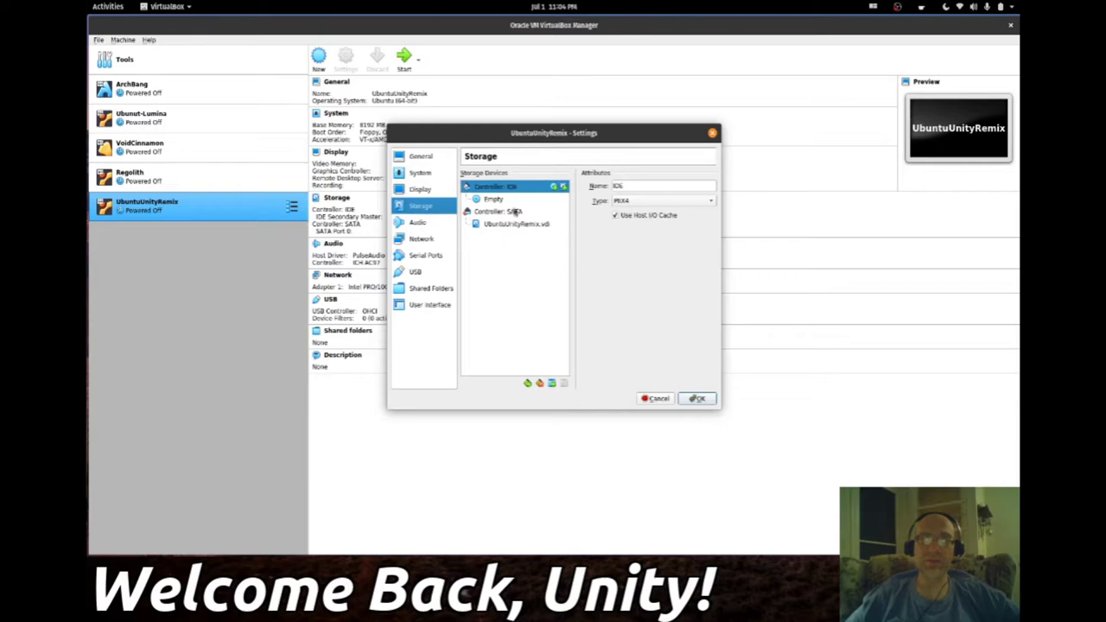
click(494, 200)
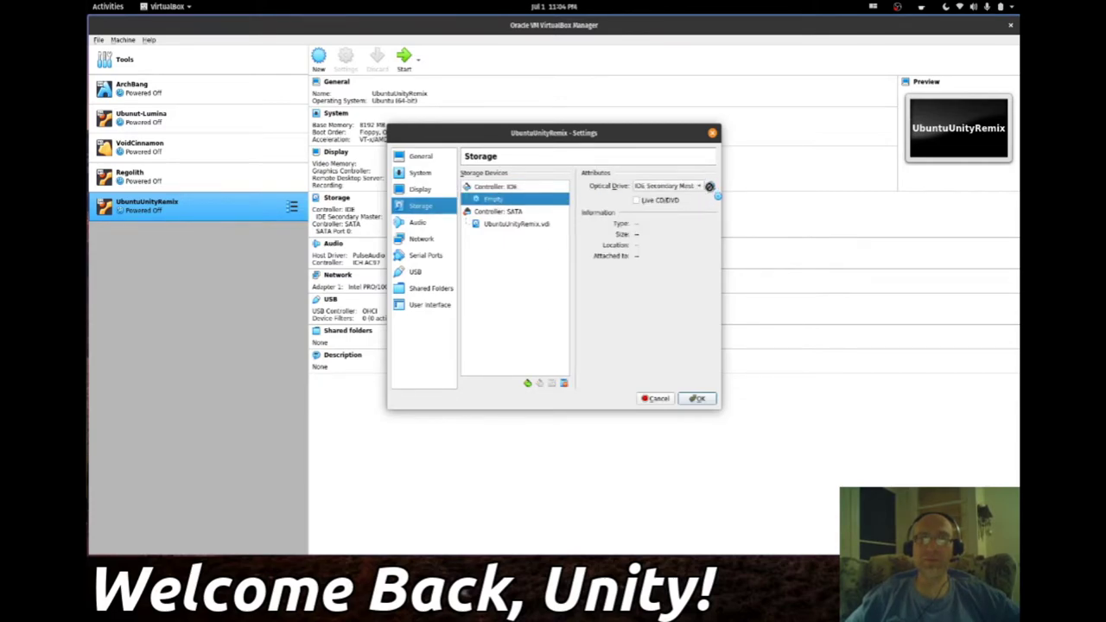
click(712, 185)
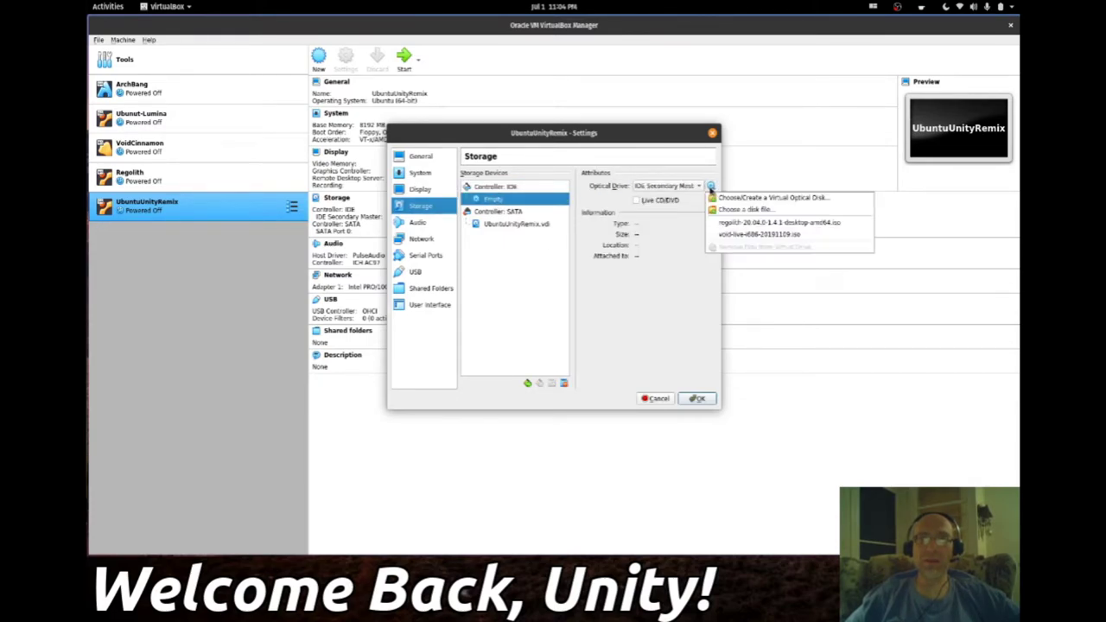
click(753, 211)
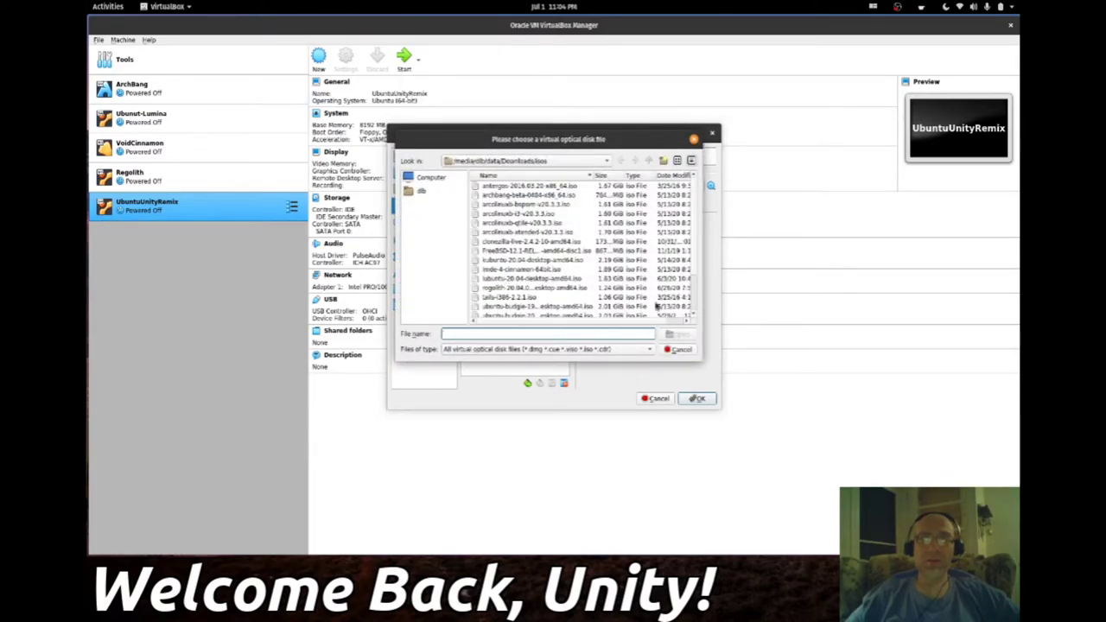
drag(702, 360, 799, 450)
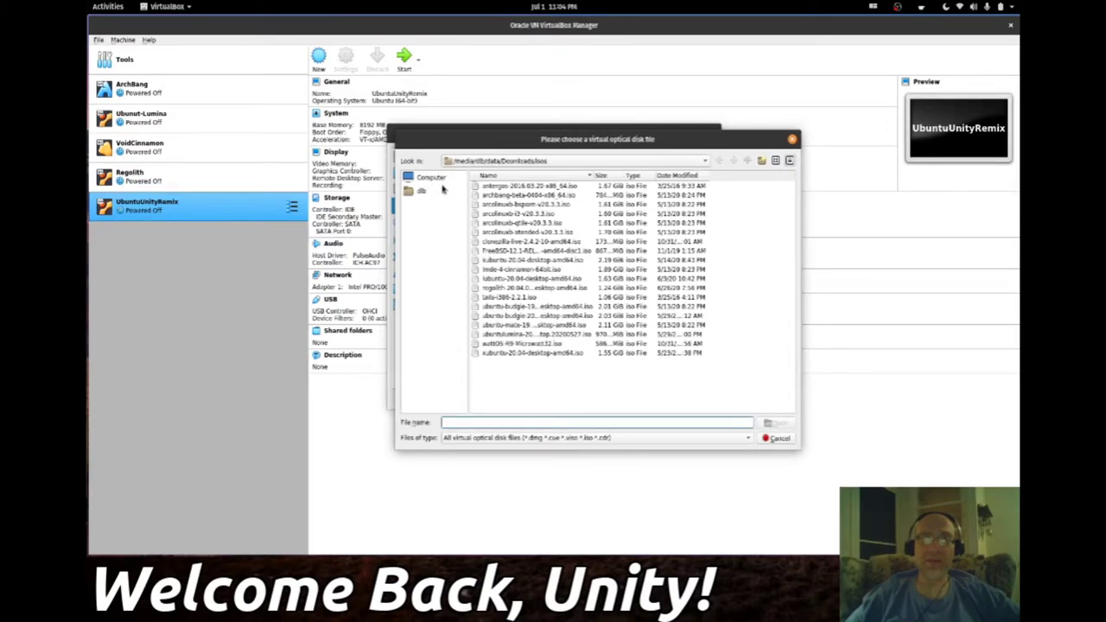
click(702, 163)
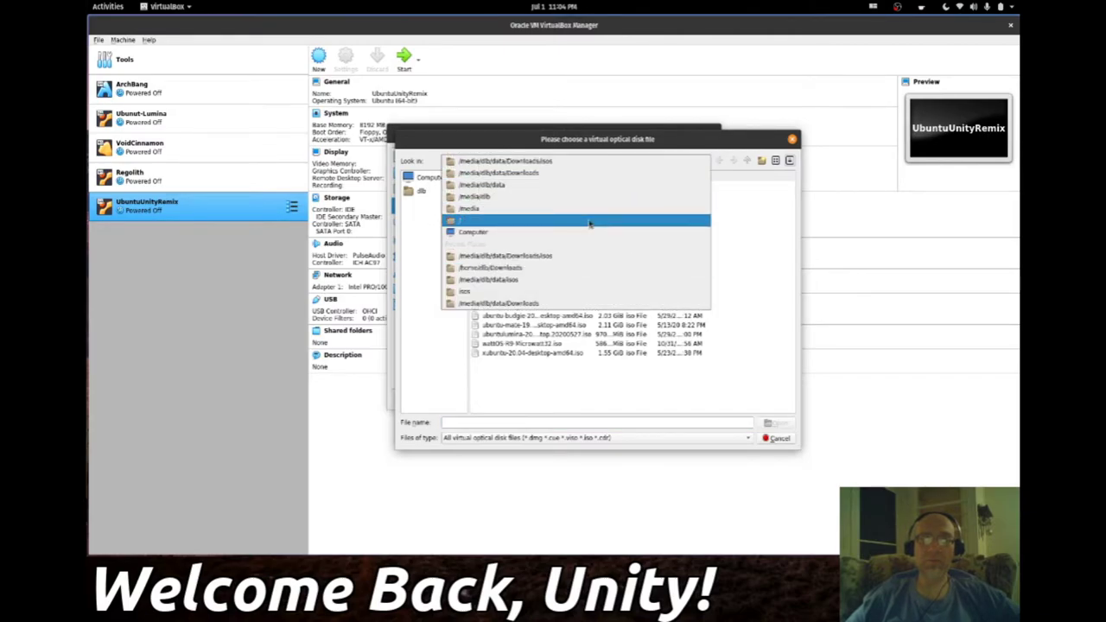
click(590, 223)
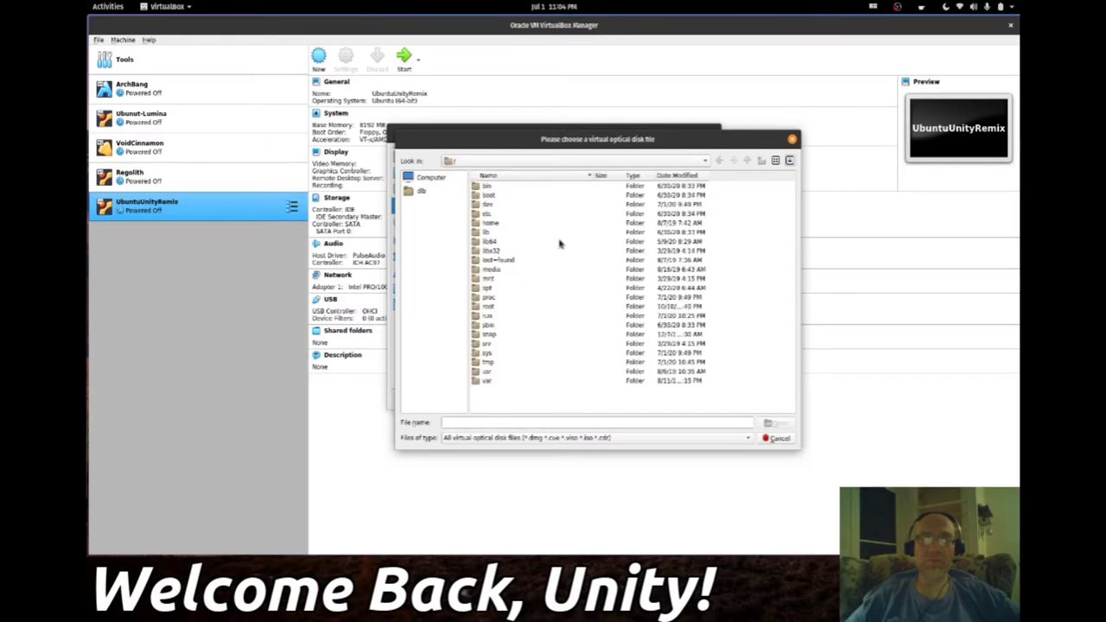
double_click(488, 223)
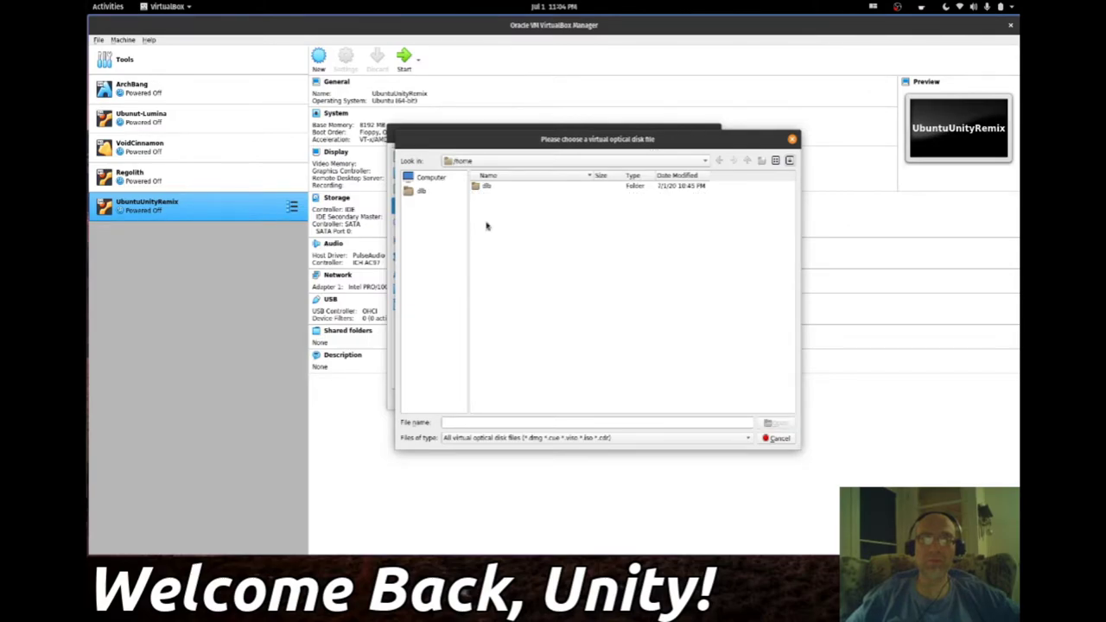
double_click(486, 187)
double_click(497, 213)
click(527, 186)
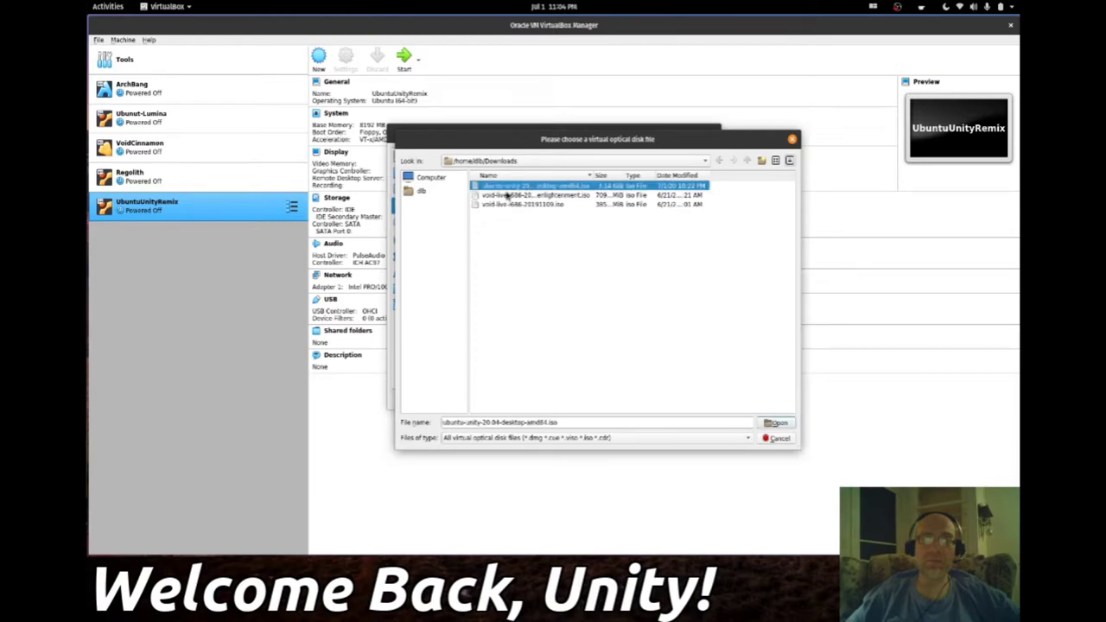
click(775, 423)
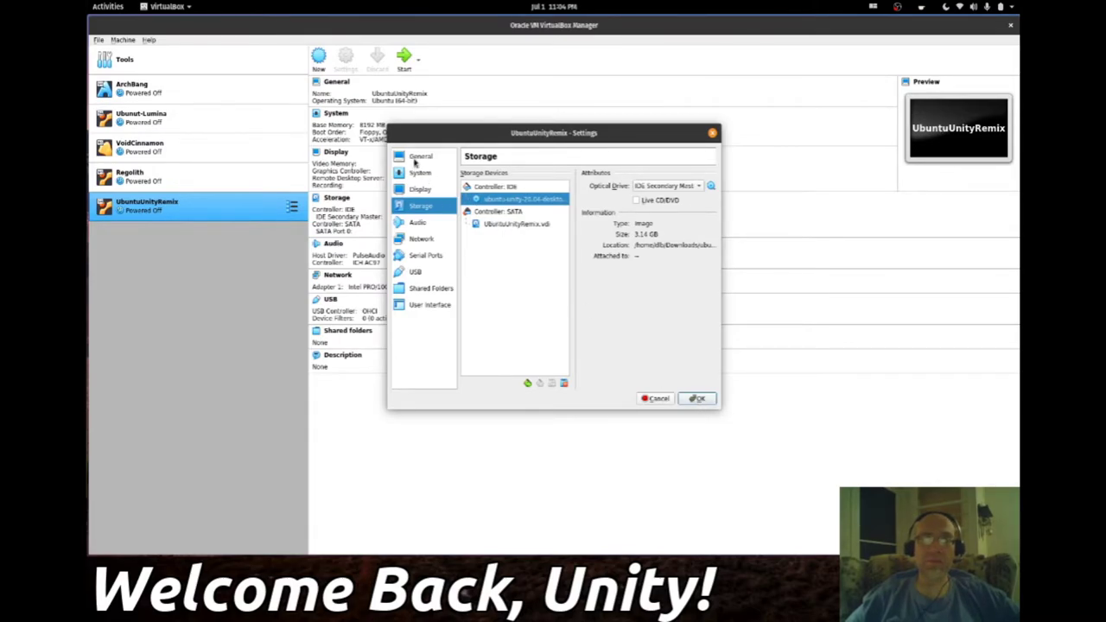
- Review the machine's General, User Interface, Storage and Display settings and save the configuration
click(416, 161)
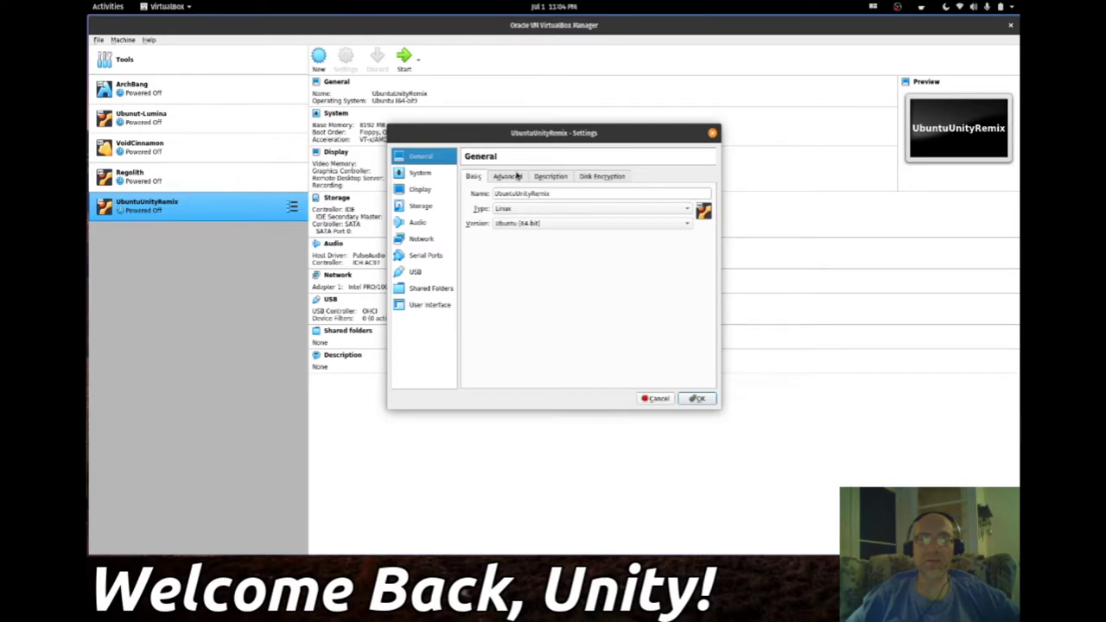
click(515, 176)
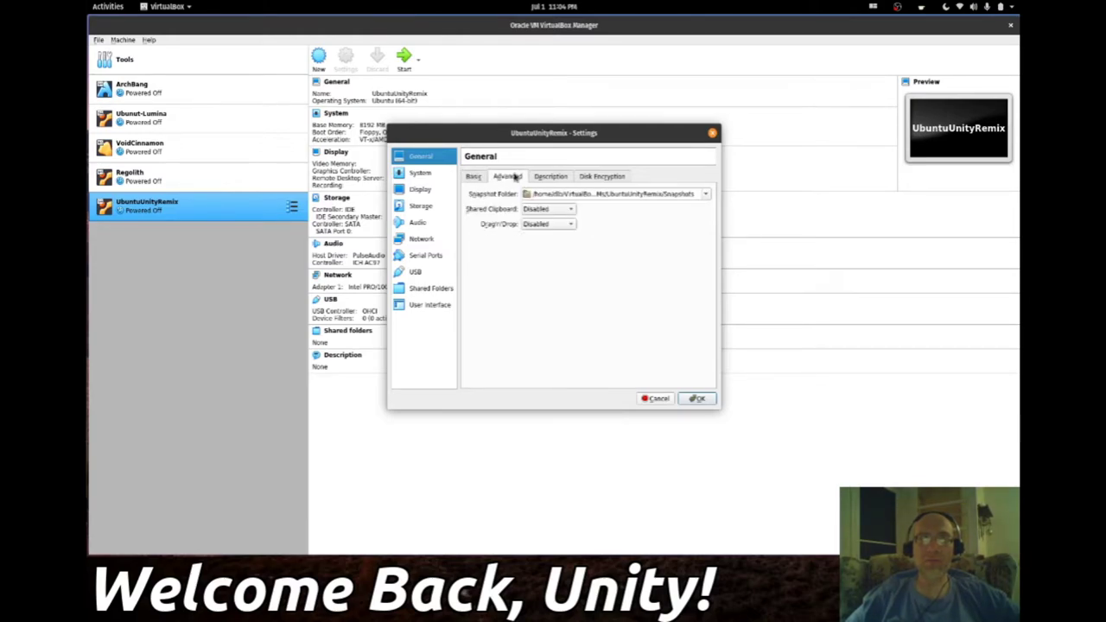
click(548, 177)
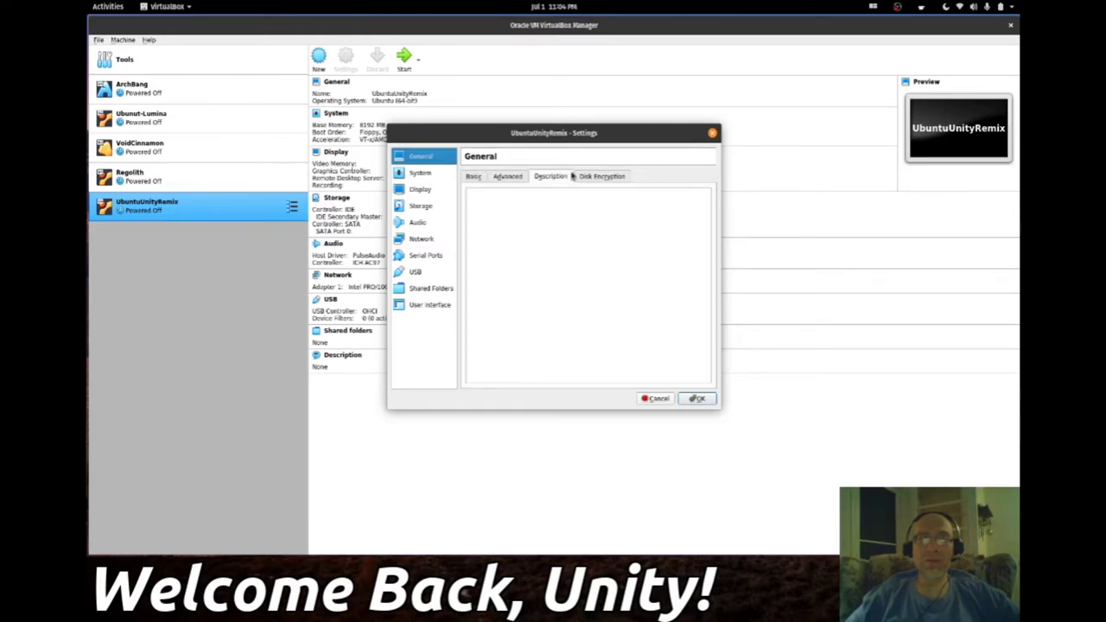
click(603, 177)
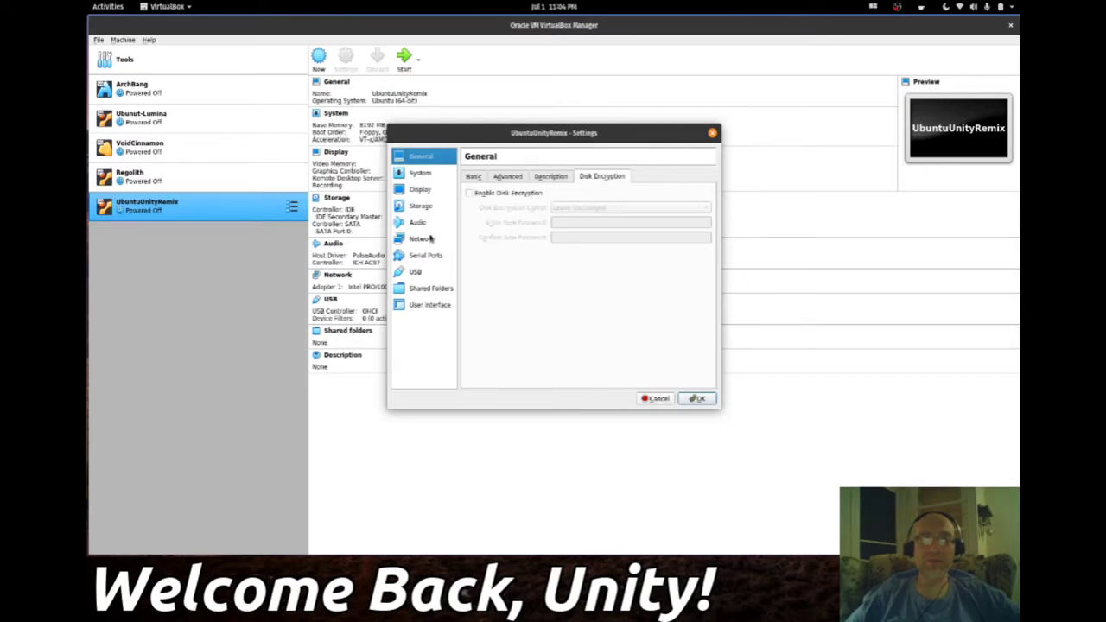
click(435, 307)
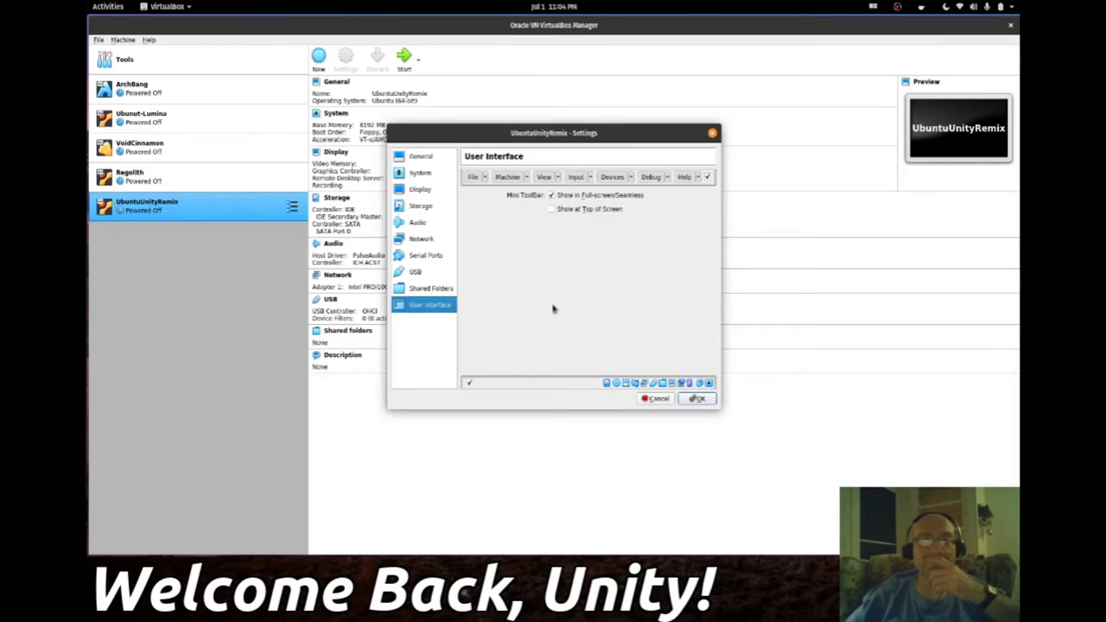
click(422, 207)
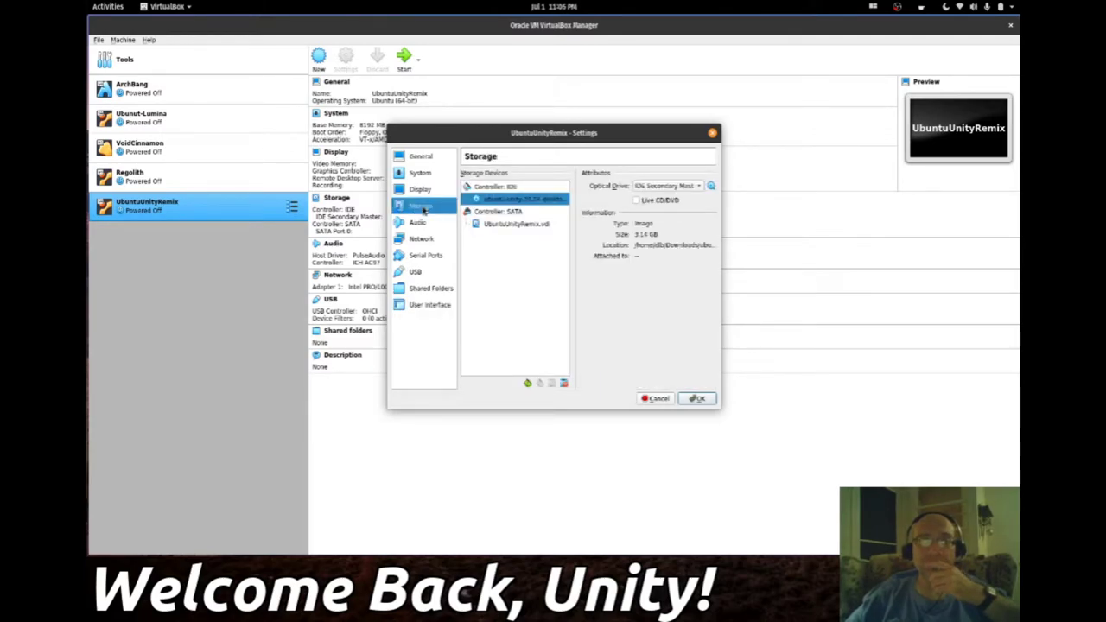
click(413, 192)
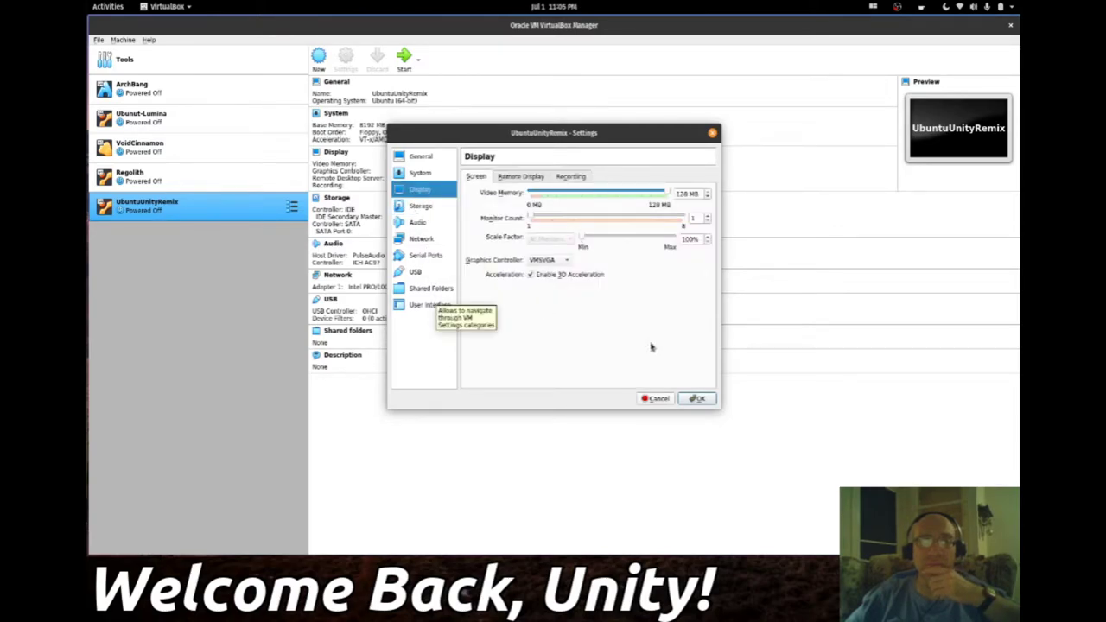
click(697, 399)
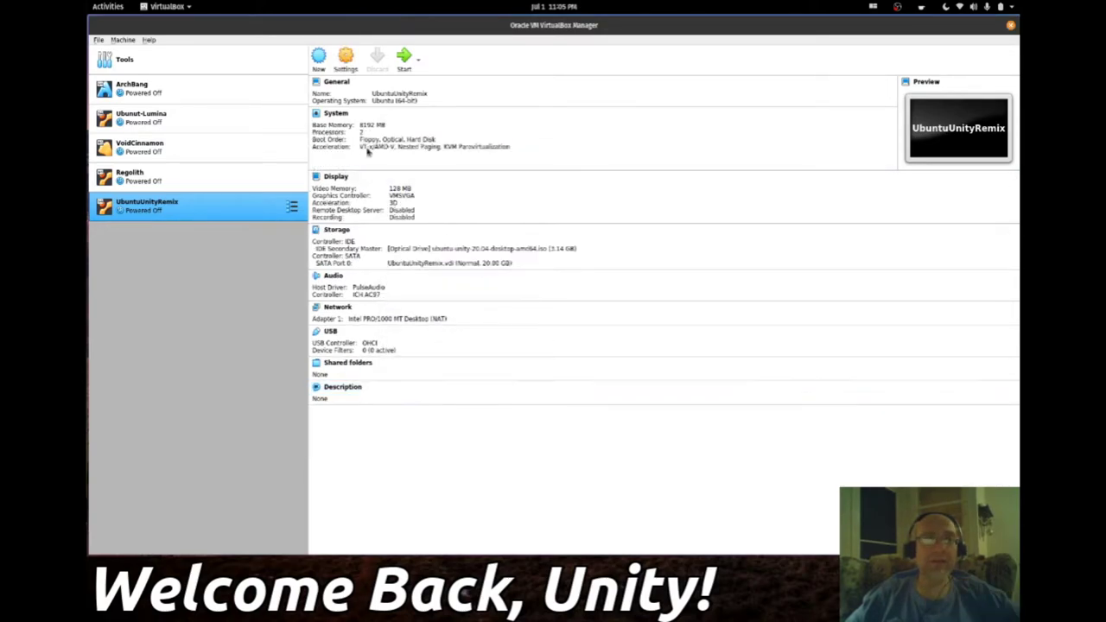
- Reopen the UbuntuUnityRemix settings and examine the System, Display and Storage pages, including the IDE and SATA controllers and their attached media
right_click(178, 212)
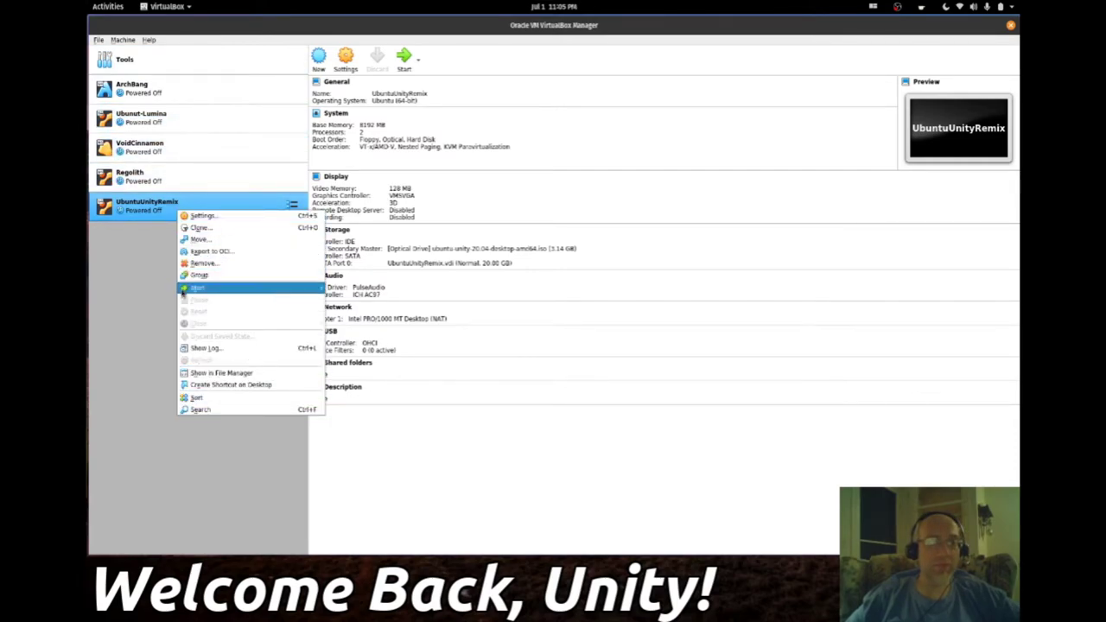
click(202, 216)
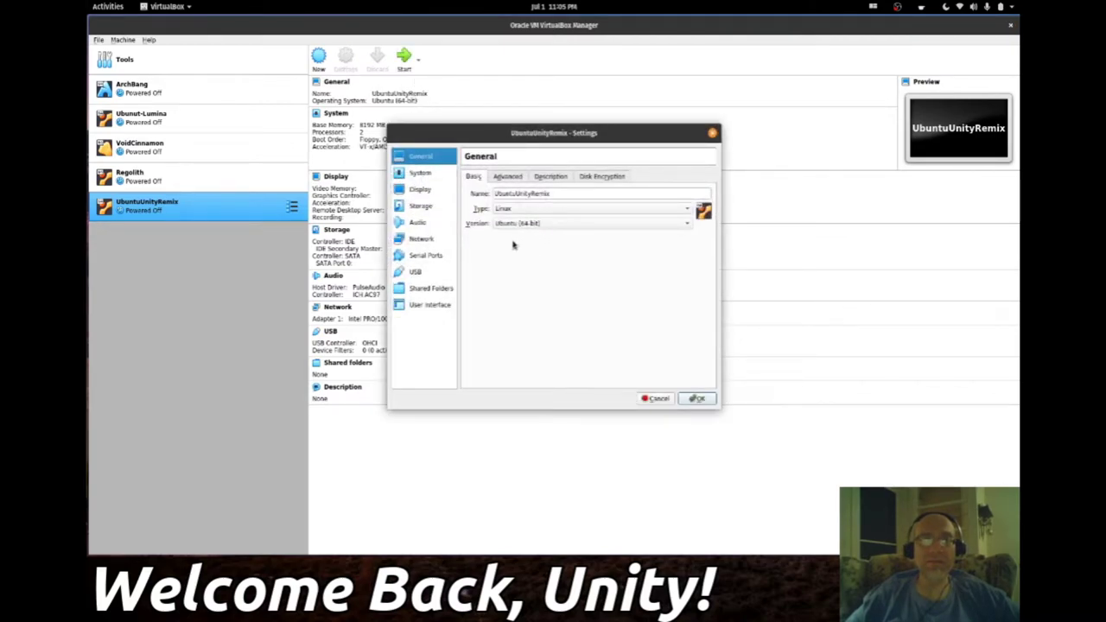
click(421, 176)
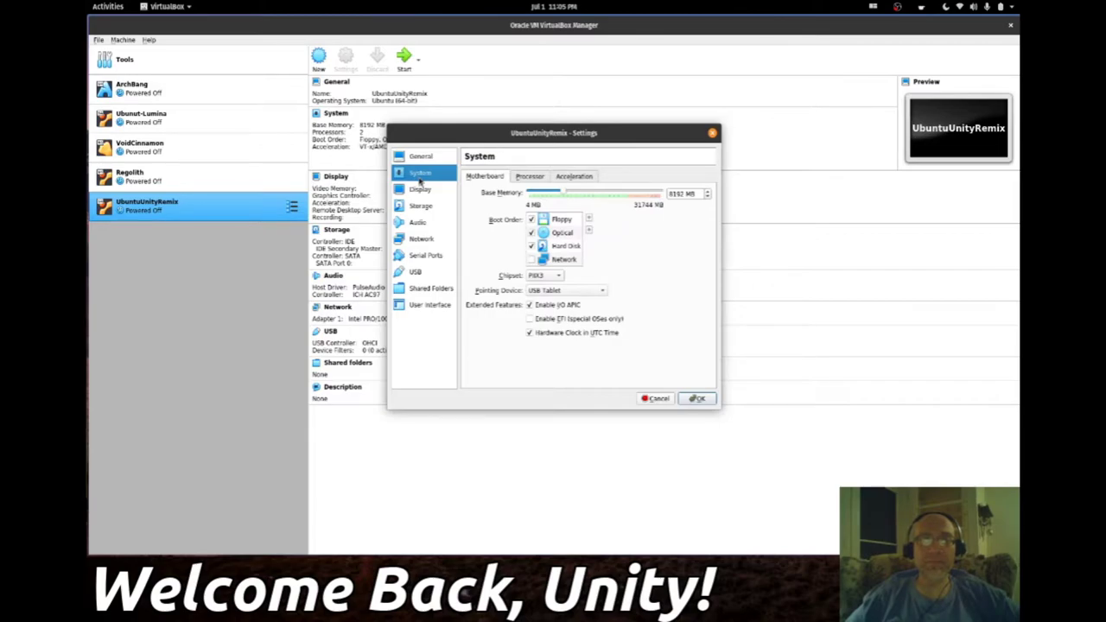
click(420, 190)
click(419, 207)
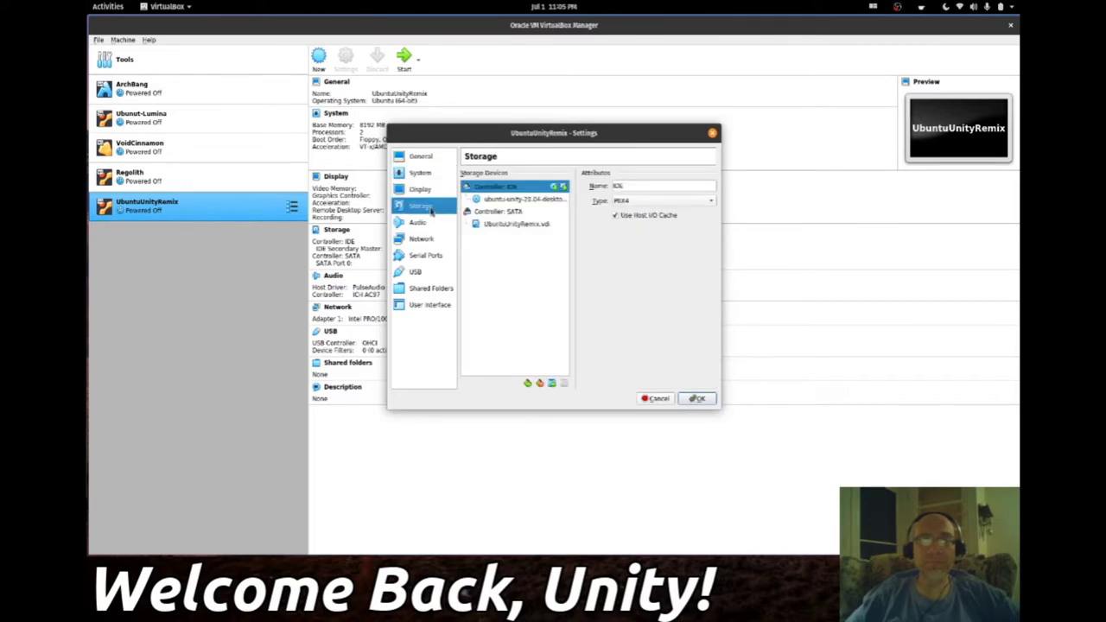
click(499, 200)
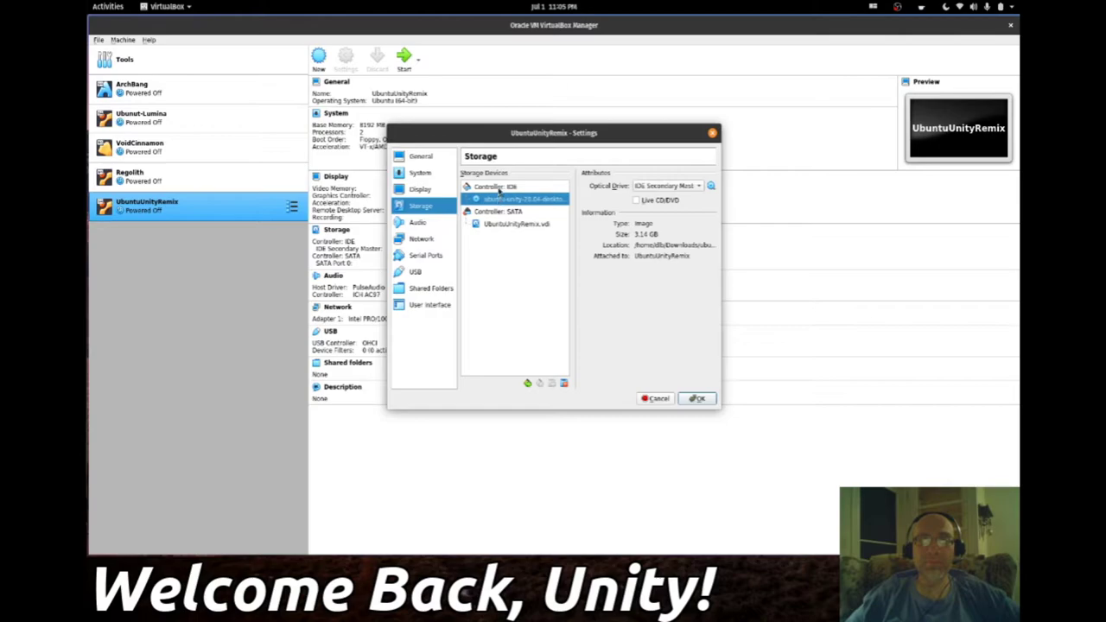
click(499, 188)
click(499, 200)
click(506, 212)
click(510, 224)
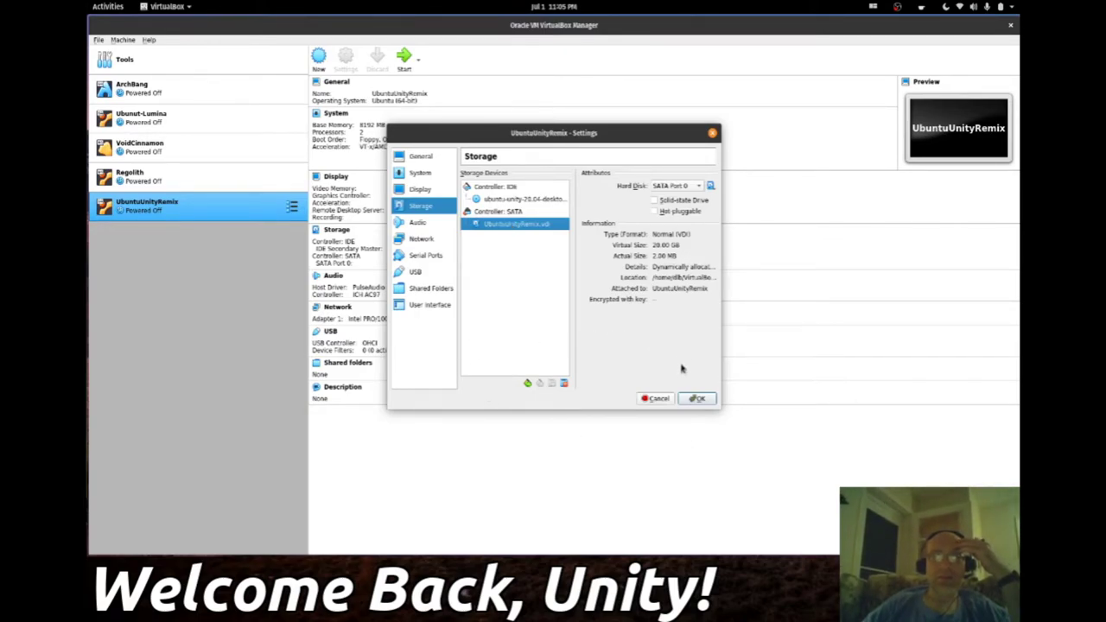
click(697, 398)
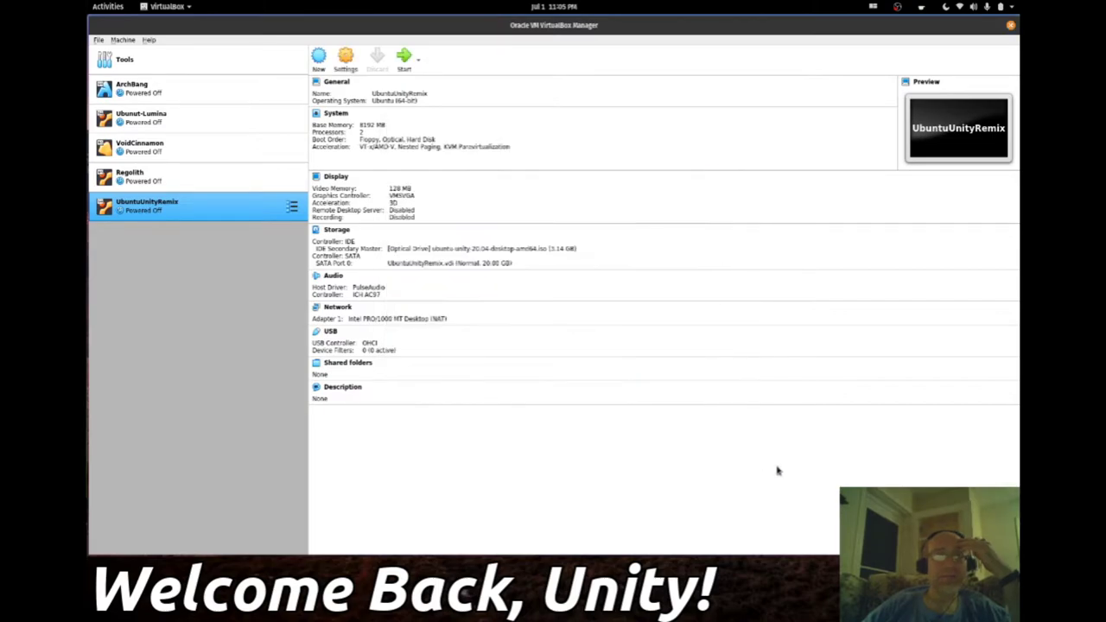
- Examine the global VirtualBox preferences for general, input, language, display, network and extensions, and leave without changing anything
click(122, 40)
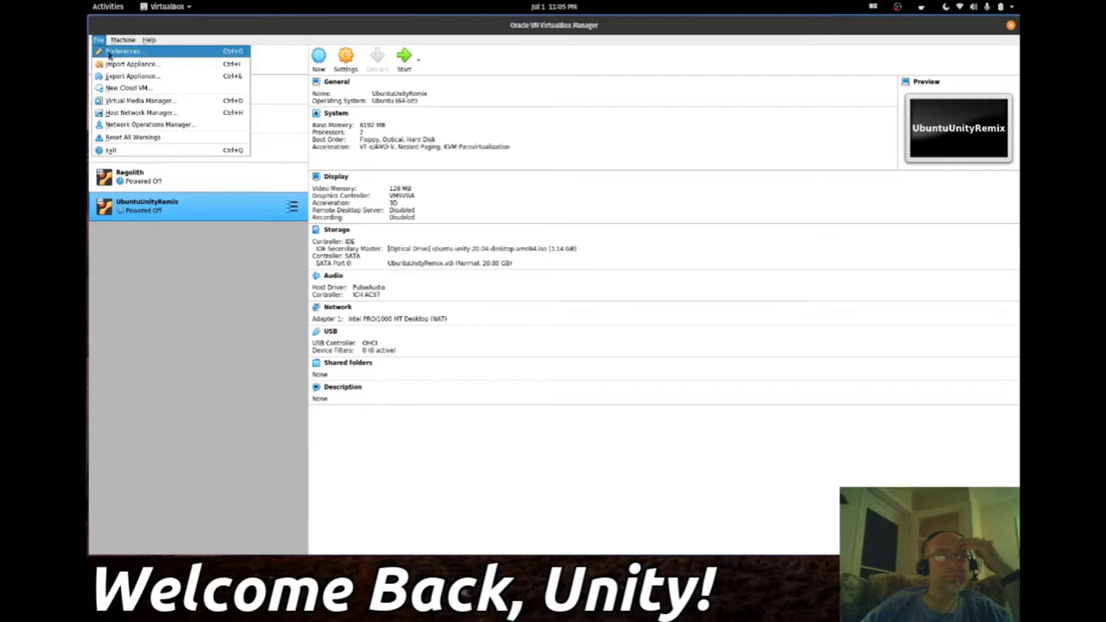
click(111, 52)
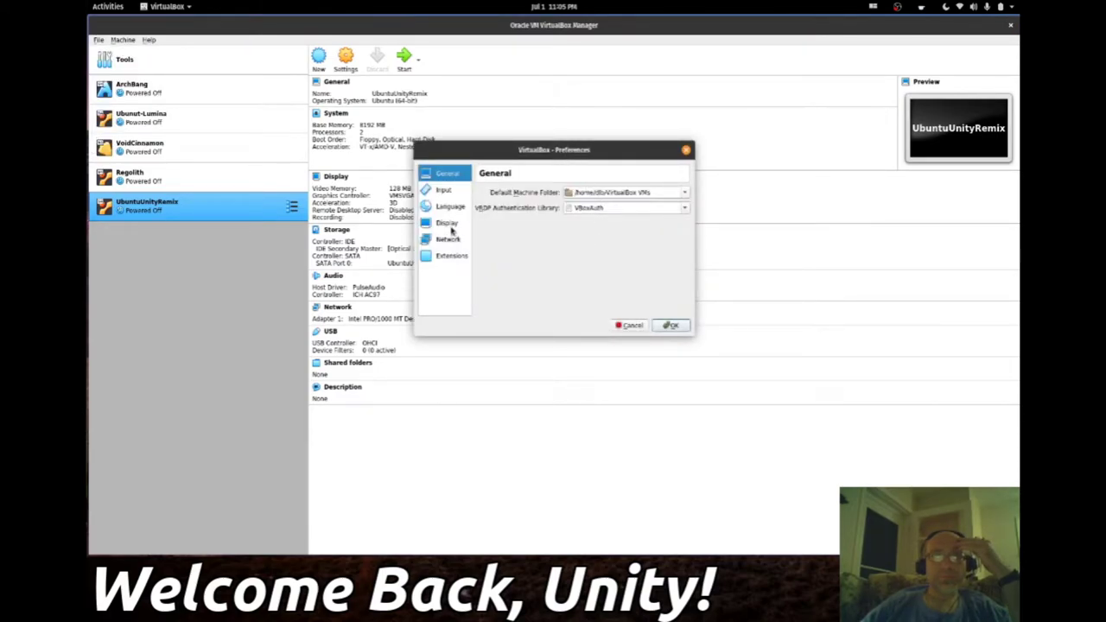
click(445, 191)
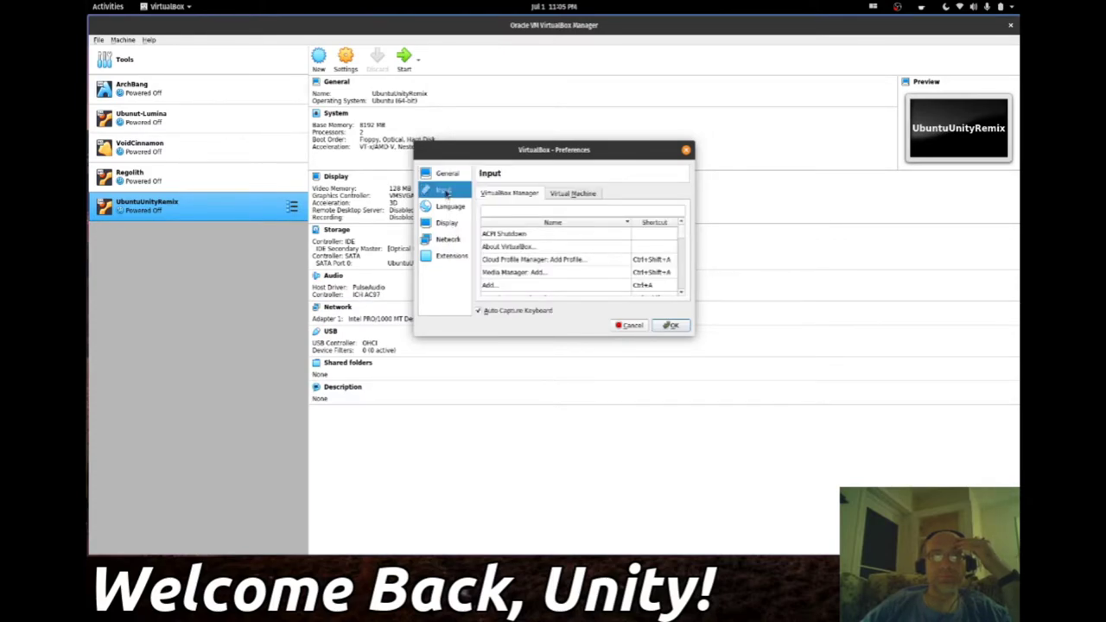
click(575, 193)
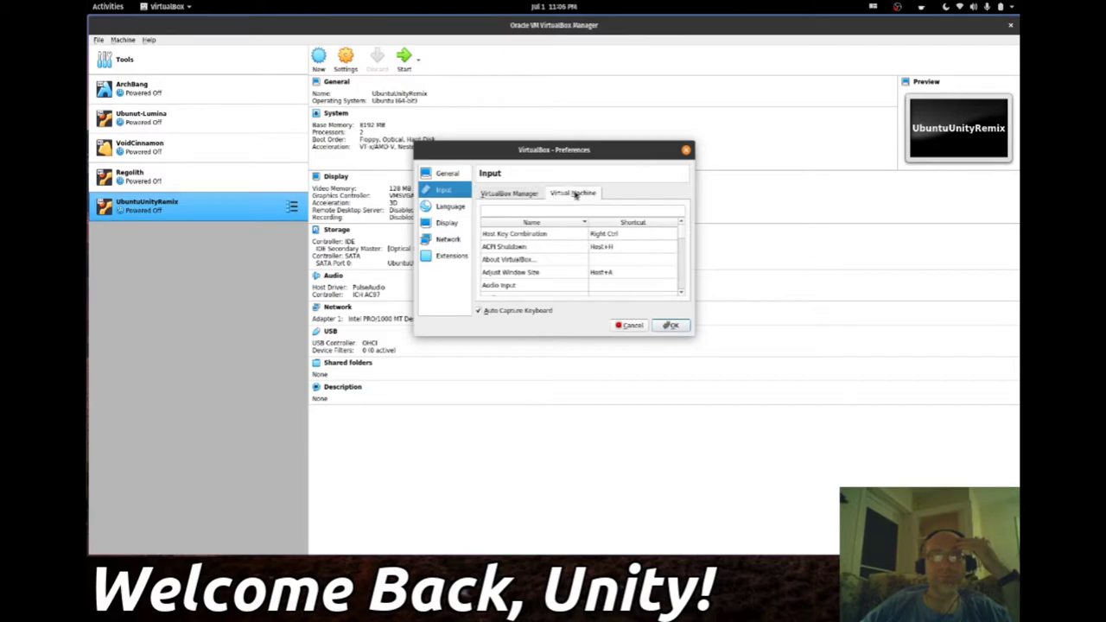
click(457, 224)
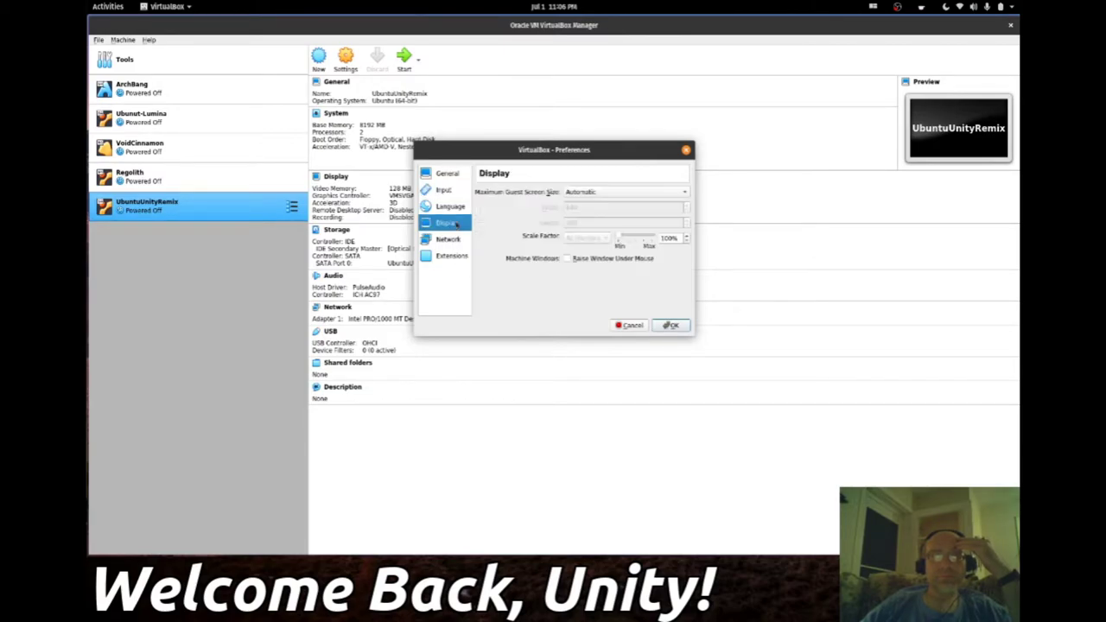
click(450, 207)
click(449, 240)
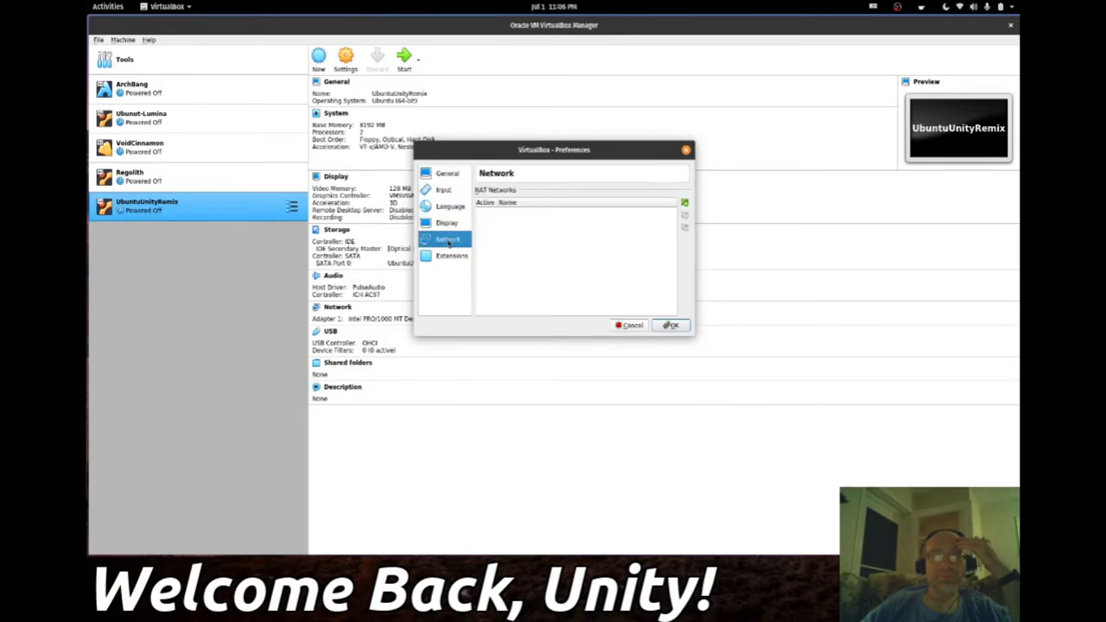
click(449, 256)
click(438, 176)
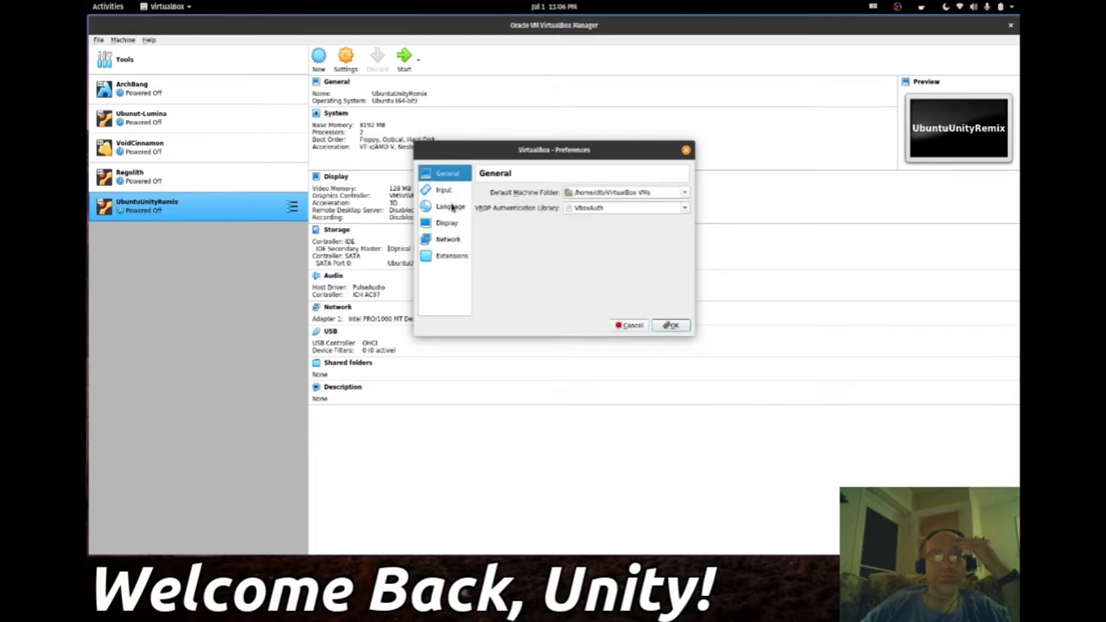
click(631, 325)
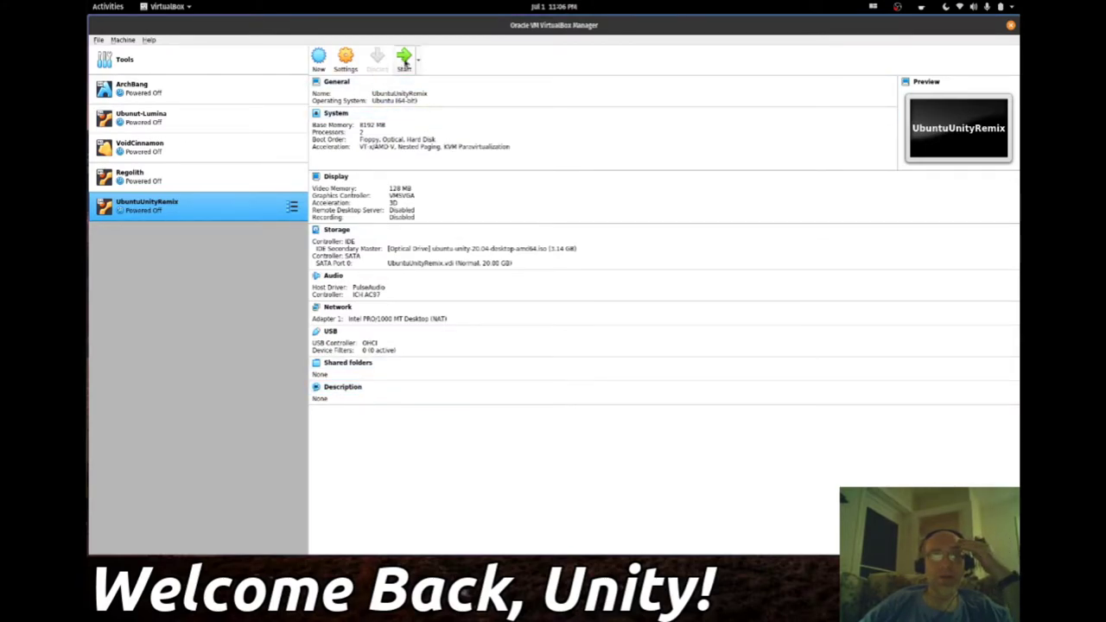
- Start the UbuntuUnityRemix machine in normal mode with the ubuntu-unity-20.04-desktop-amd64.iso as start-up disk
click(418, 61)
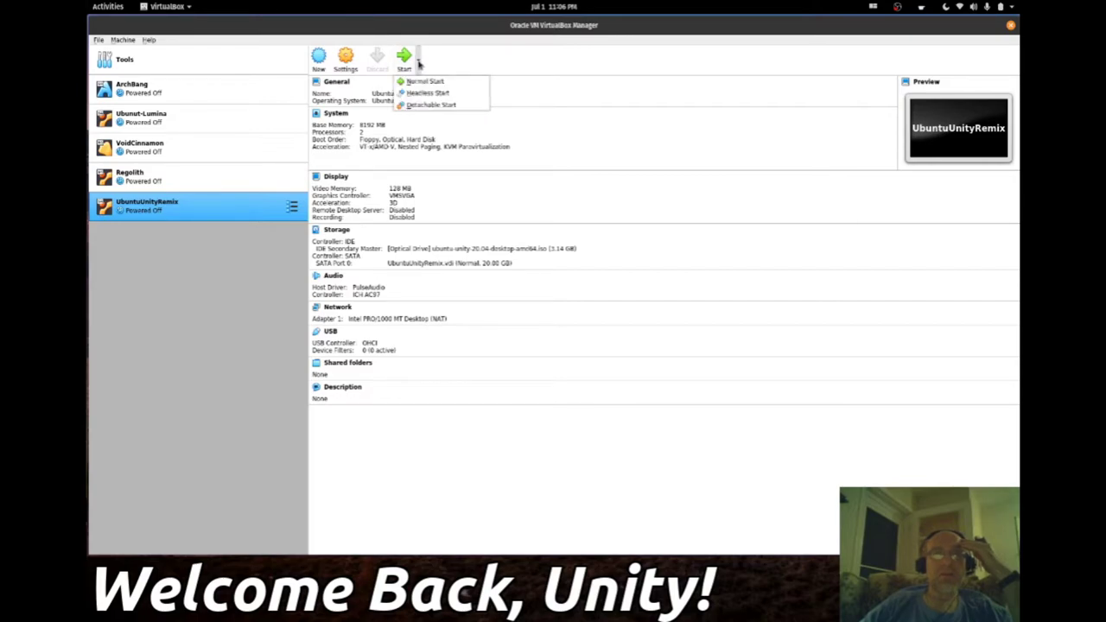
click(424, 80)
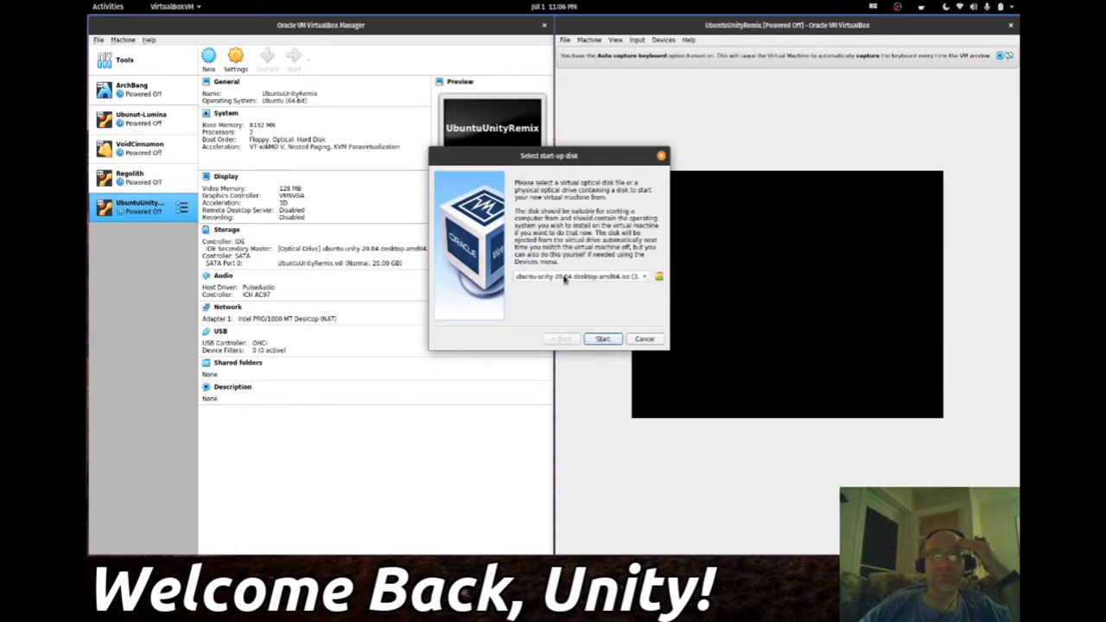
click(602, 338)
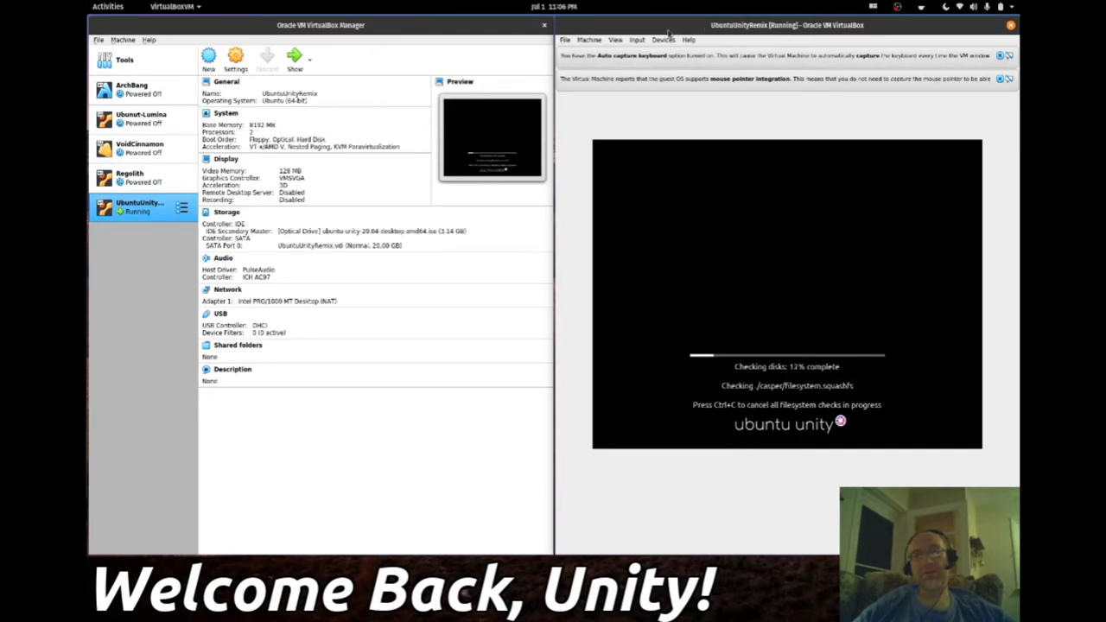
- Turn off window tiling on the host desktop and maximize the running UbuntuUnityRemix window
click(874, 11)
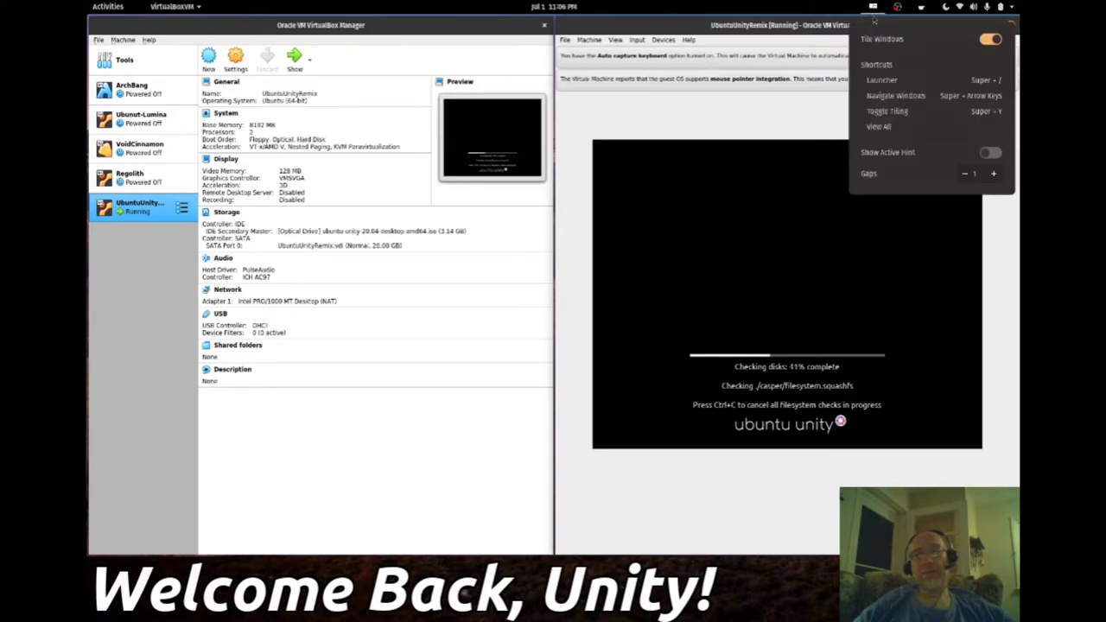
click(977, 57)
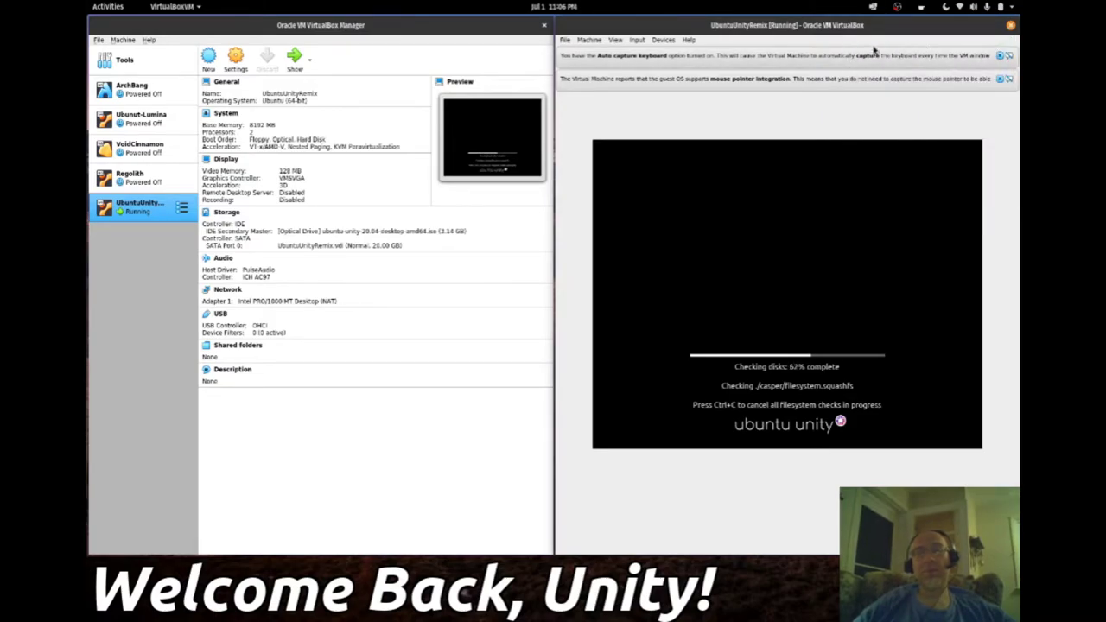
double_click(812, 26)
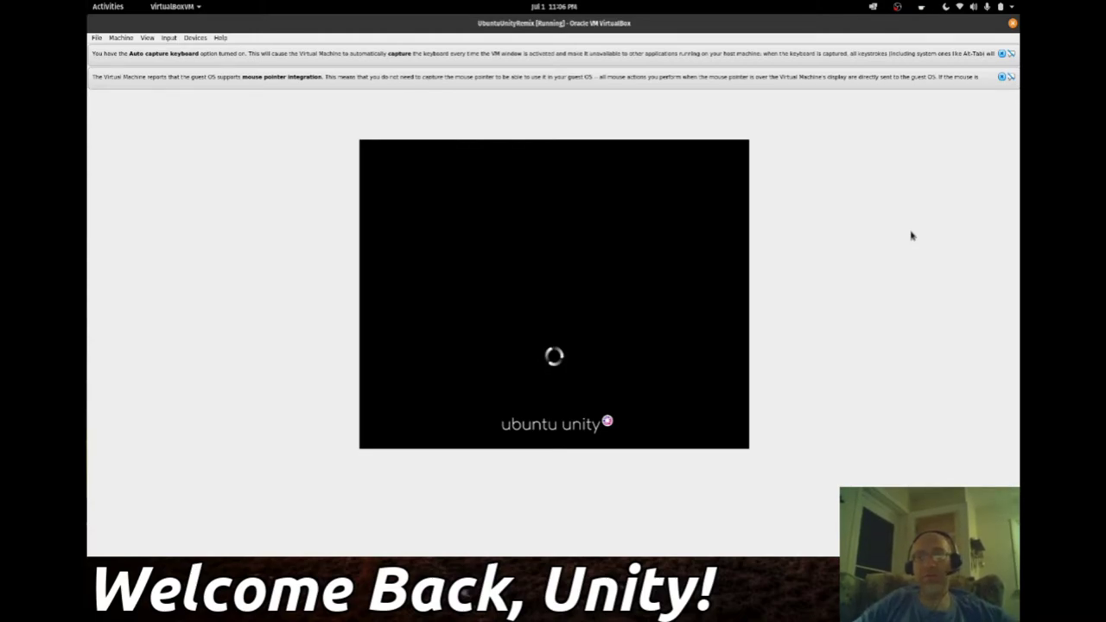
- Dismiss the keyboard capture and mouse integration notifications and switch the machine's display to Scaled Mode
click(1003, 77)
click(1002, 54)
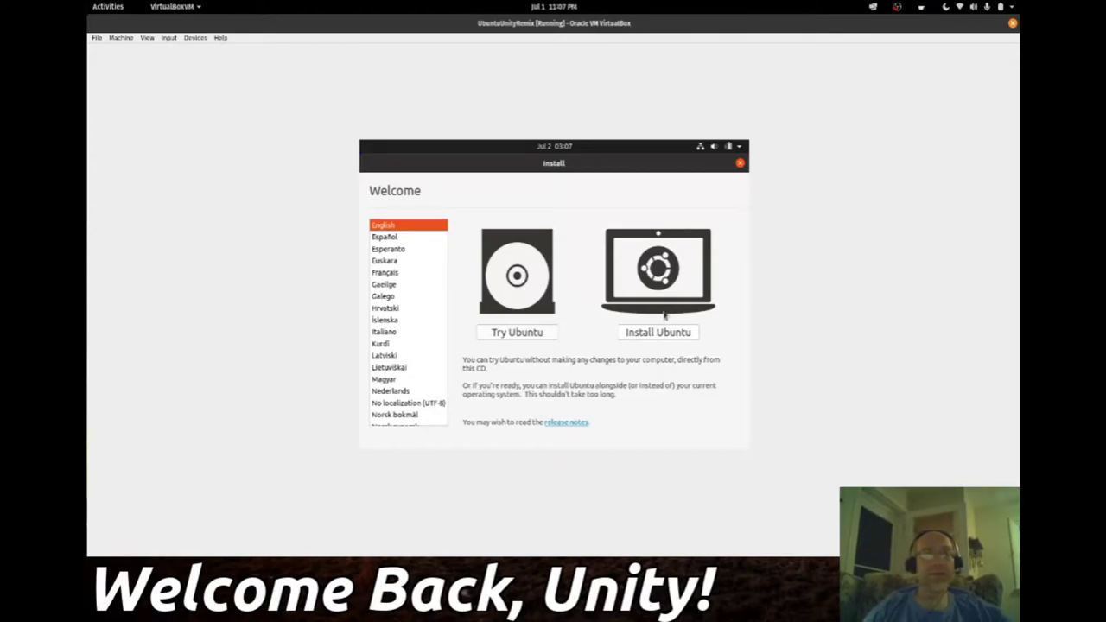
click(146, 38)
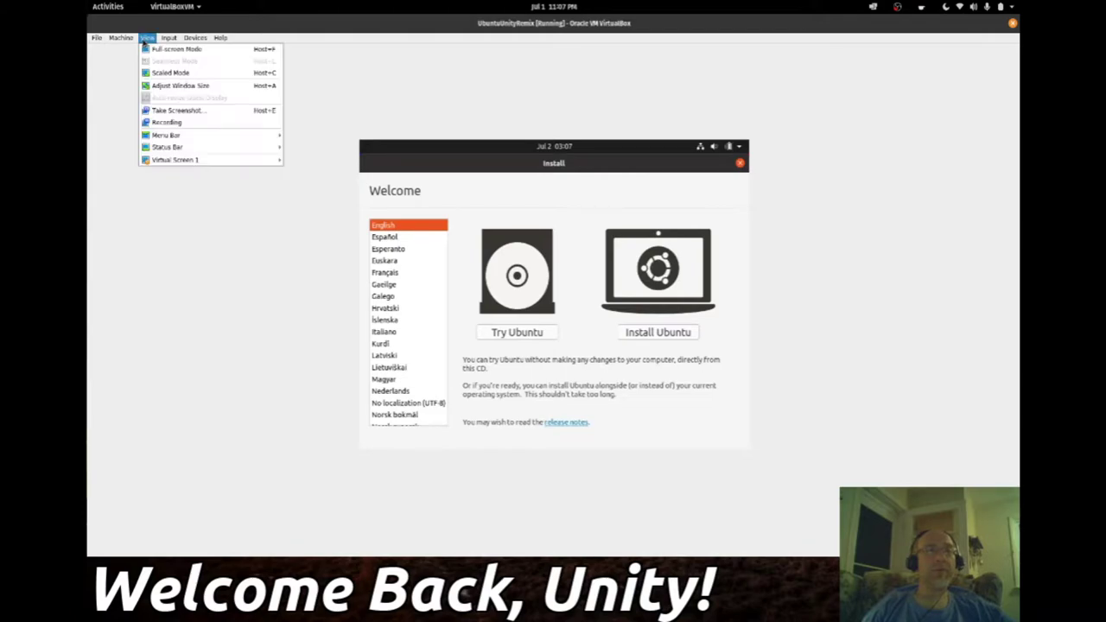
click(144, 40)
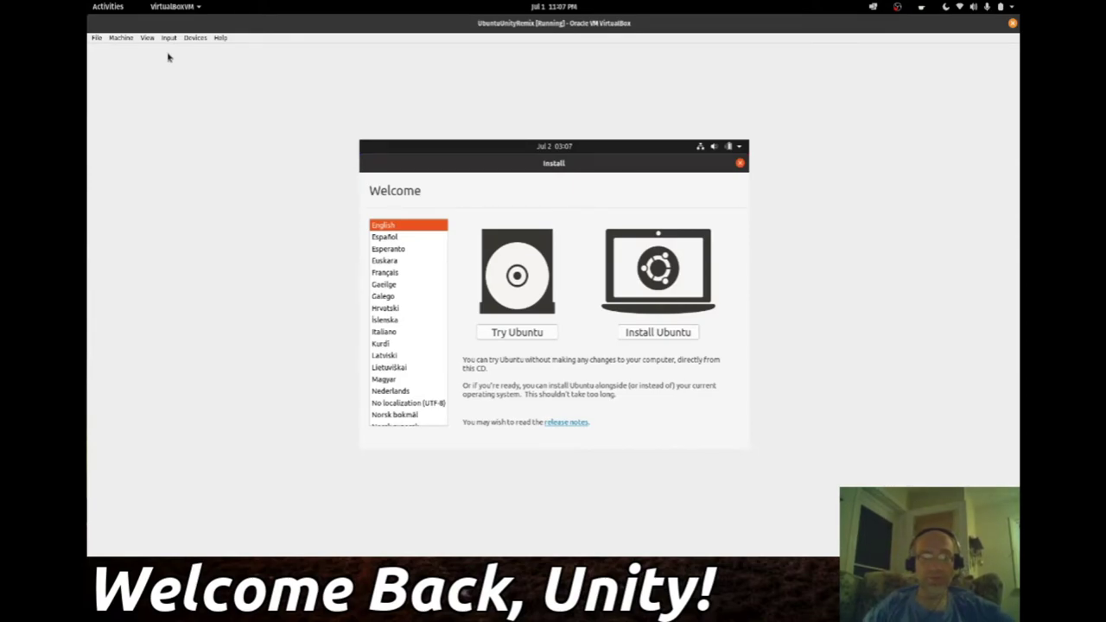
key(Control_R+c)
key(Return)
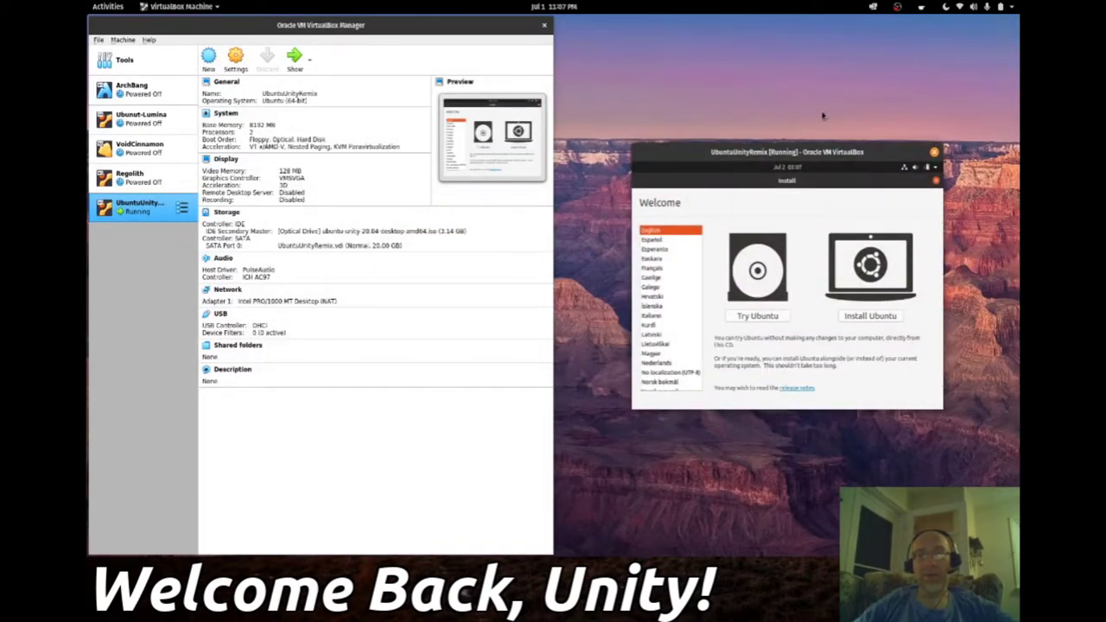
- Restore the running UbuntuUnityRemix window from maximized, enlarge it to fill most of the desktop, and place it over the VirtualBox Manager
double_click(793, 153)
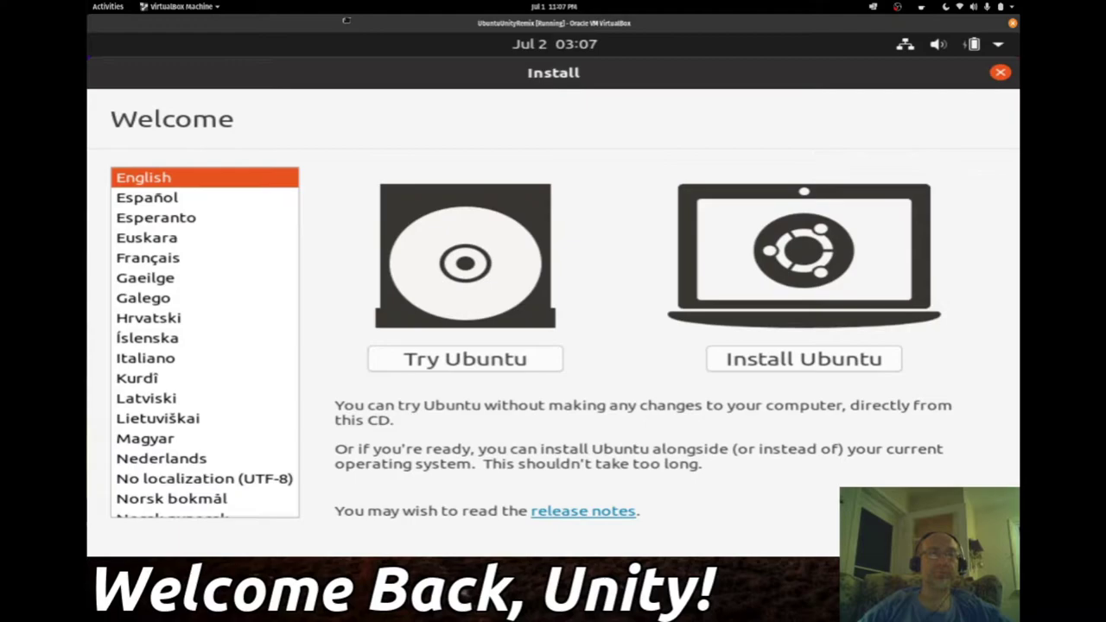
double_click(349, 24)
drag(704, 140, 195, 38)
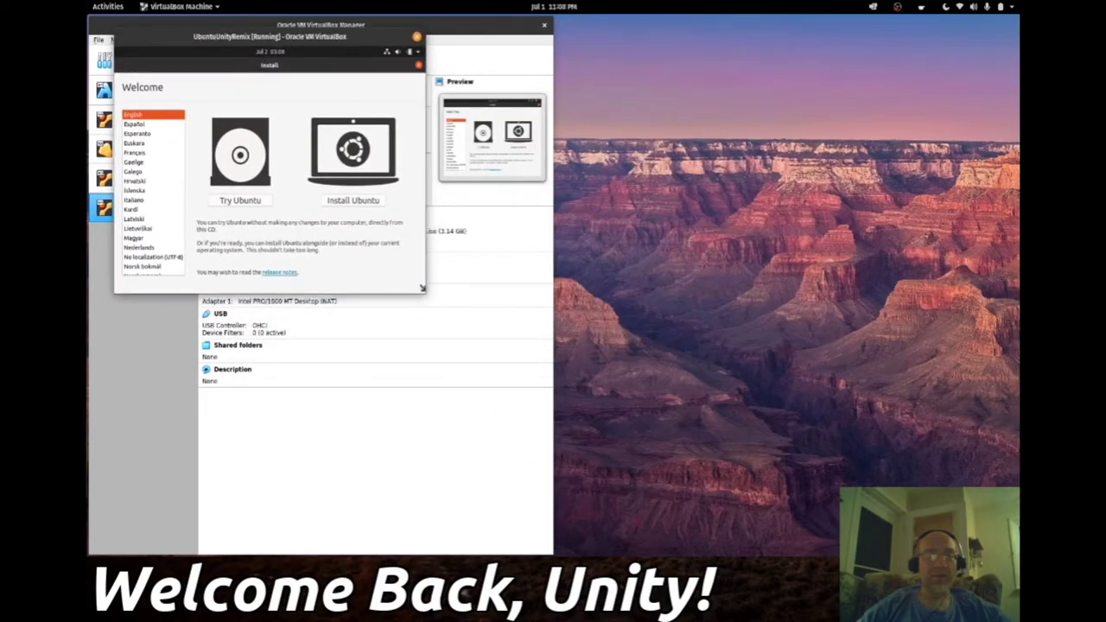
drag(425, 294, 781, 538)
drag(581, 38, 673, 39)
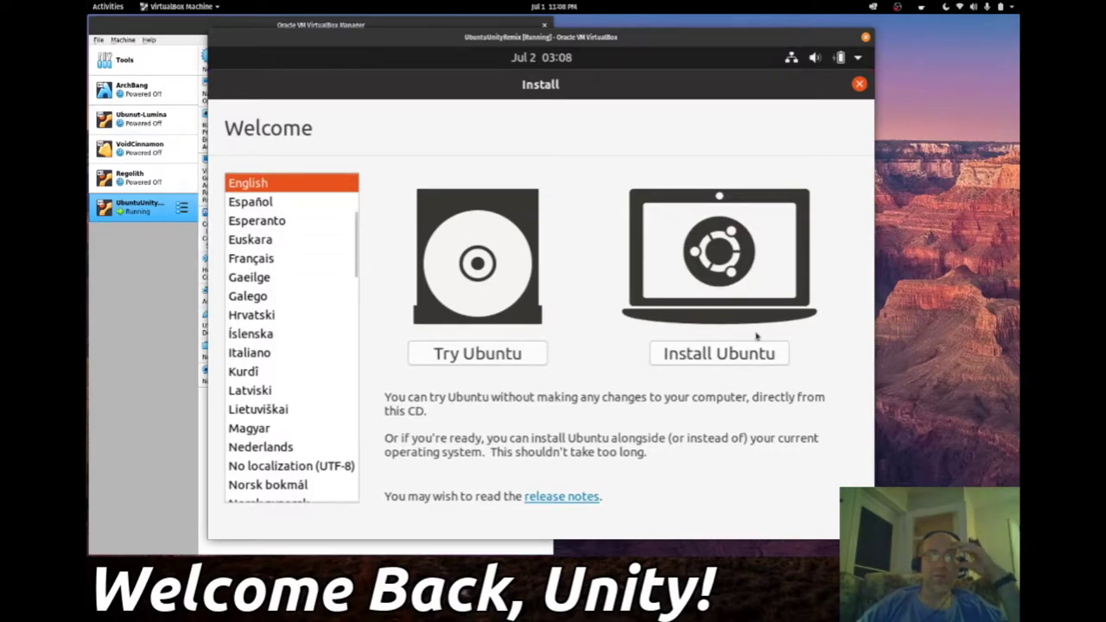
drag(629, 43, 645, 39)
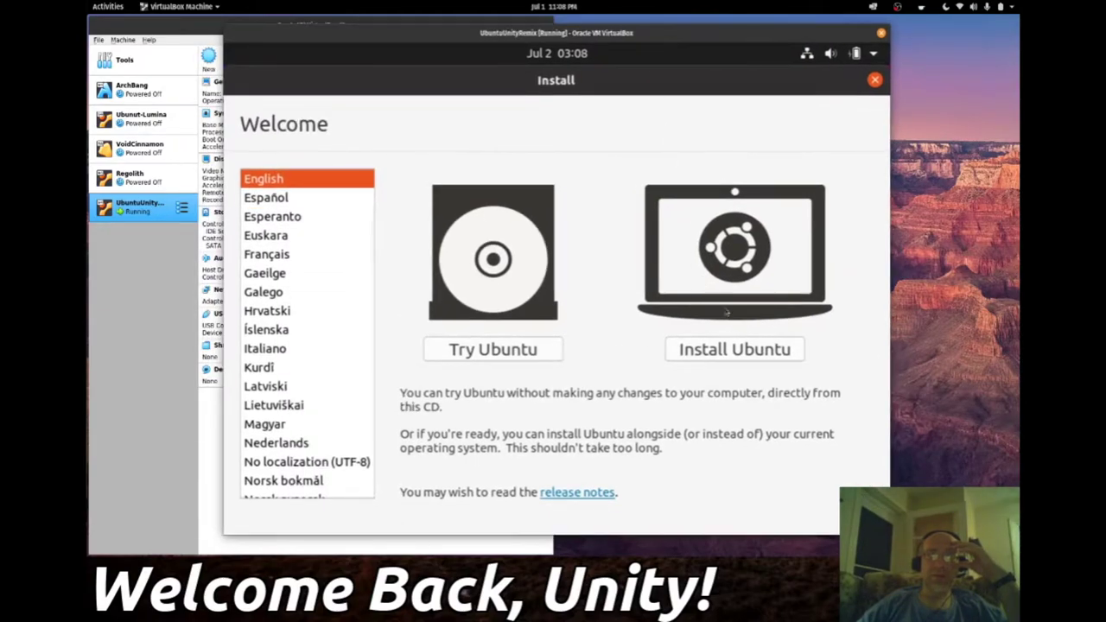
- Begin the Ubuntu installation with the English (US) keyboard layout, choosing normal installation with updates and third-party software
click(736, 354)
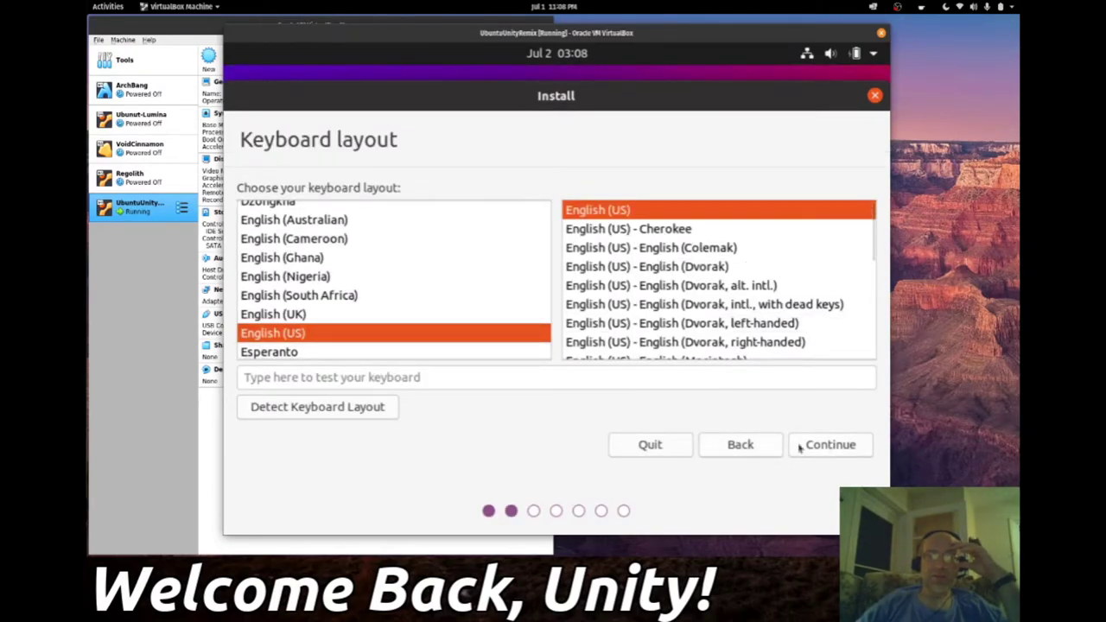
click(833, 444)
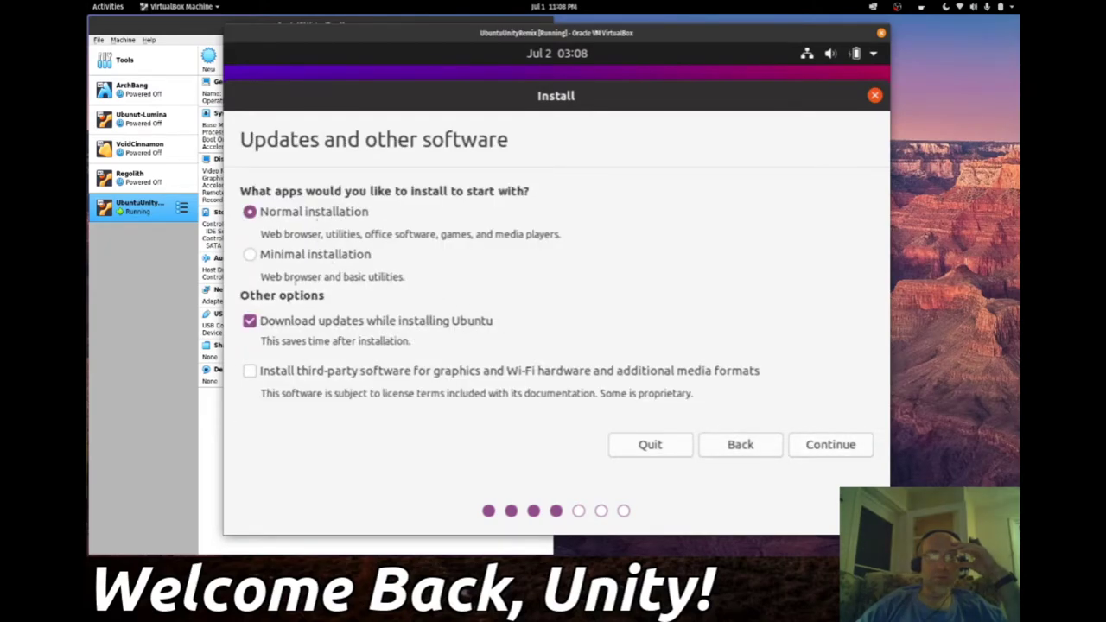
click(252, 373)
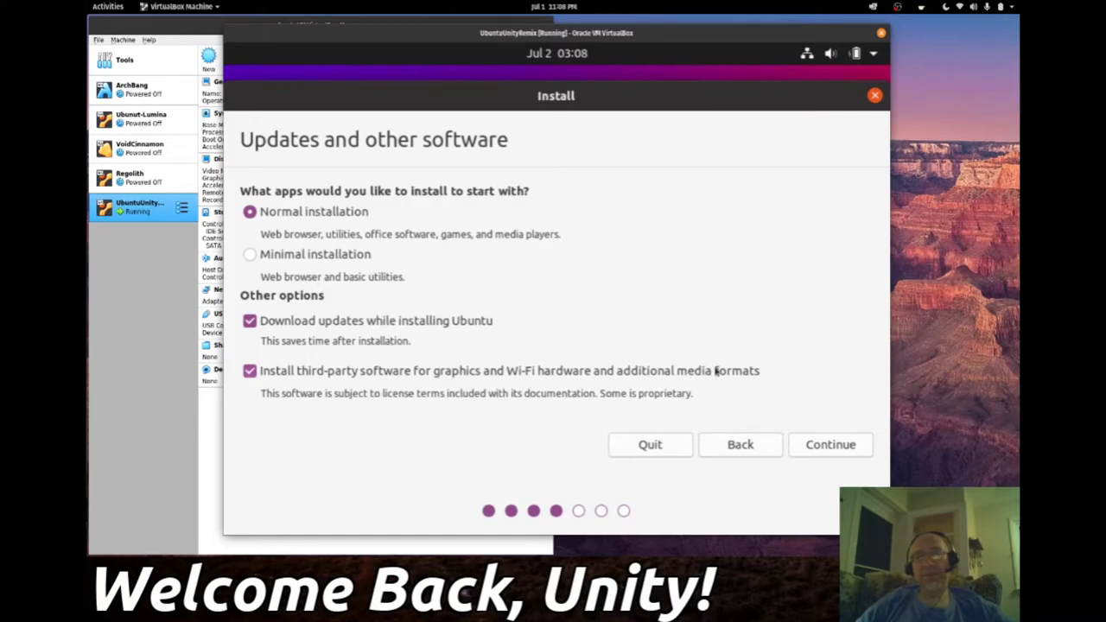
click(843, 451)
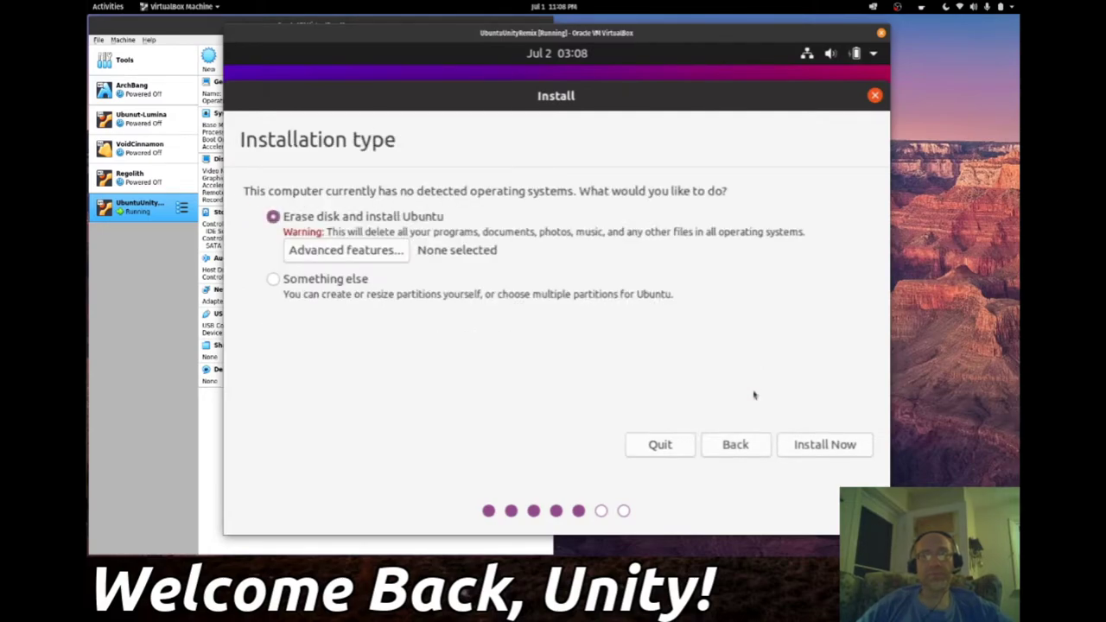
- Confirm erasing the disk and installing Ubuntu without advanced features, and accept New York as the location
click(380, 259)
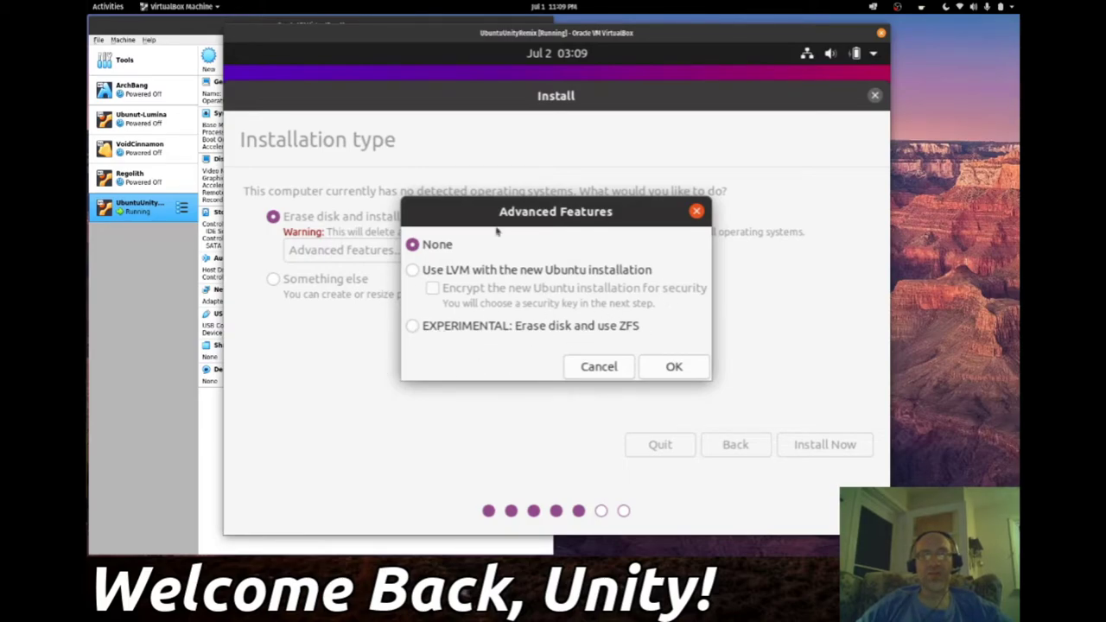
click(596, 368)
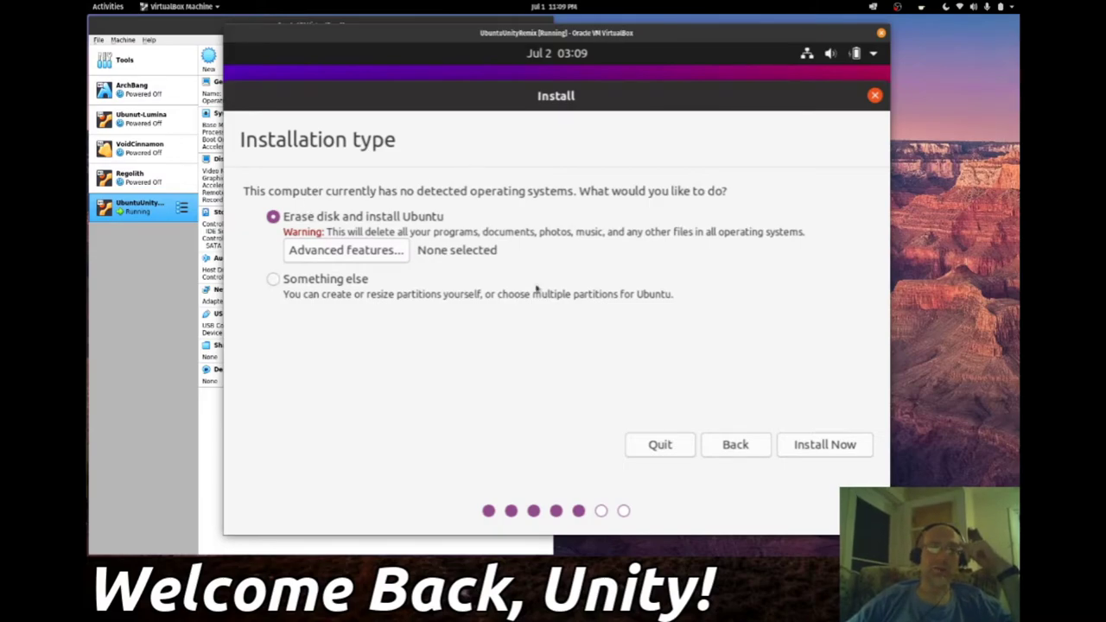
click(835, 446)
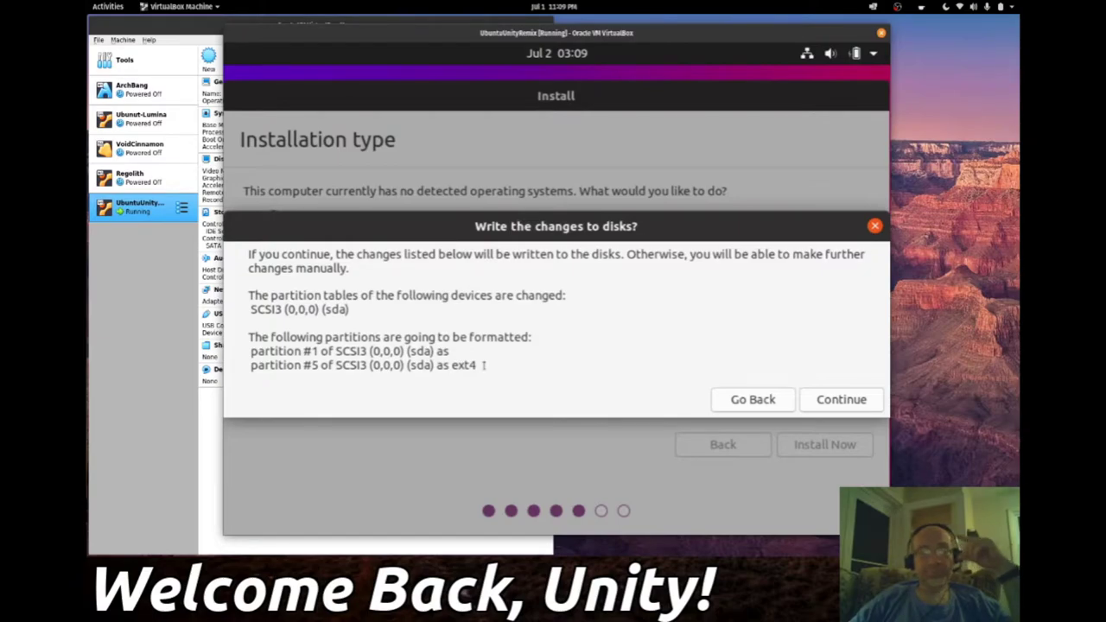
click(811, 400)
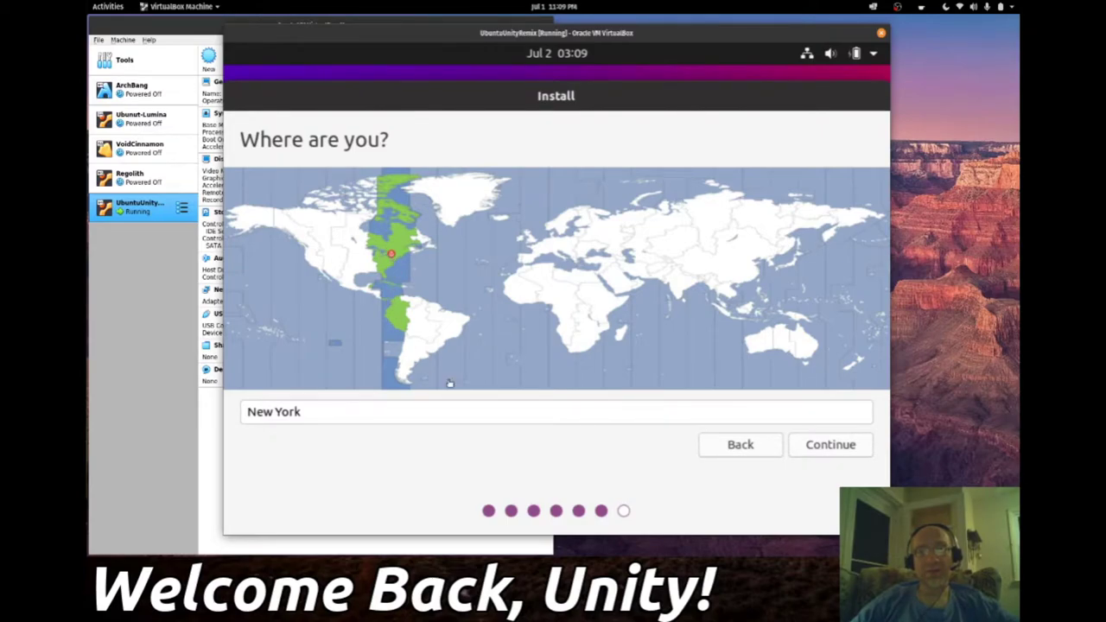
click(823, 445)
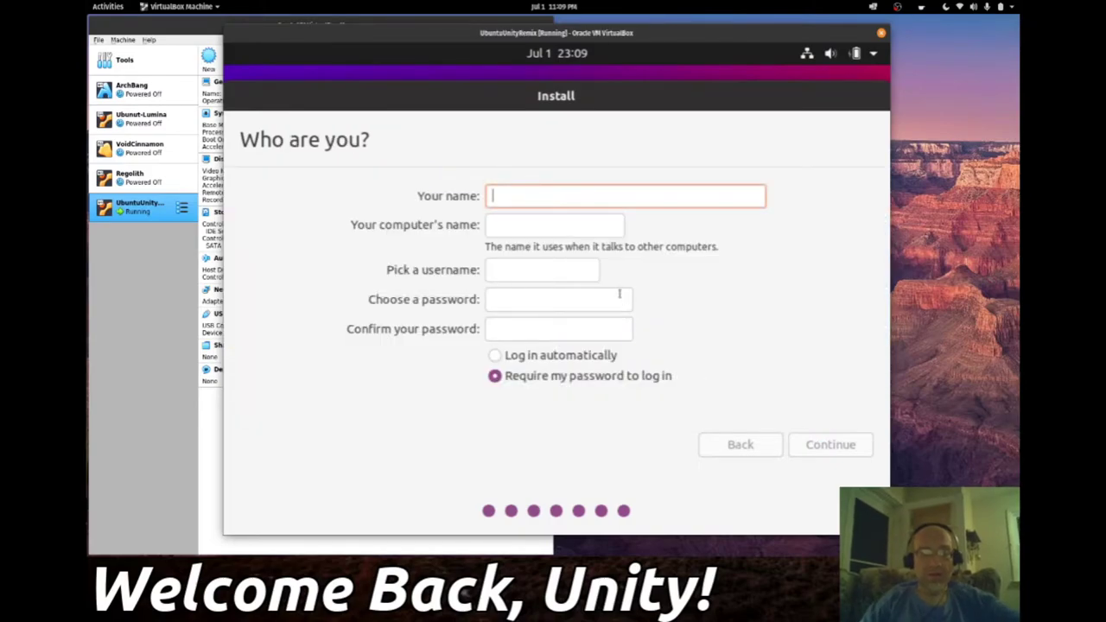
- Create the installation's user account by entering the user's name and the account password twice, with the password required to log in
text(daniel)
key(Tab)
key(Tab)
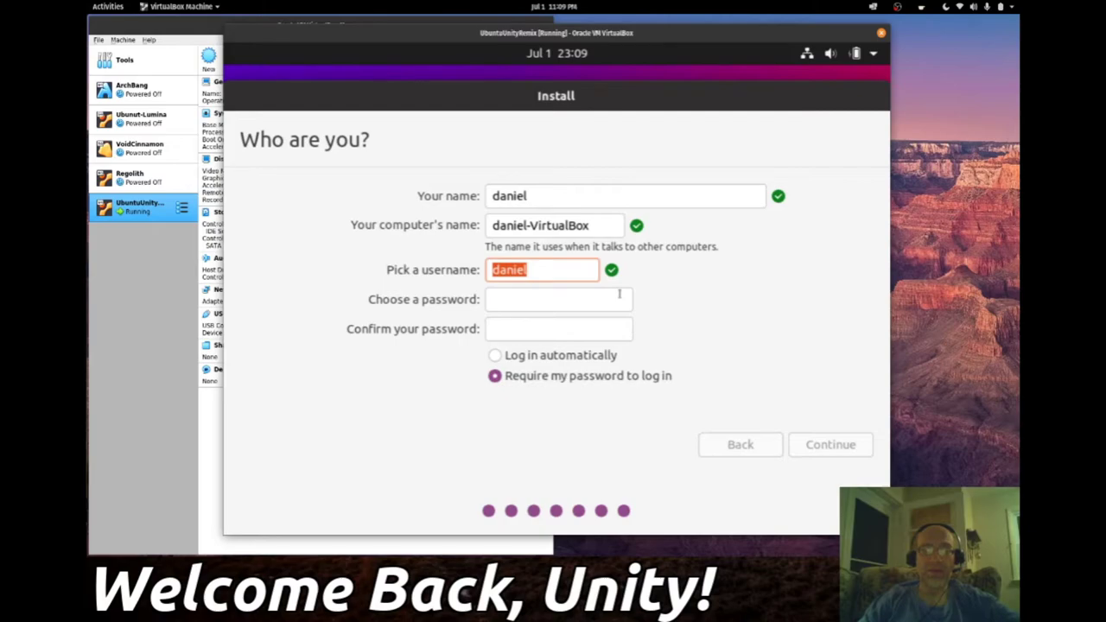
key(Tab)
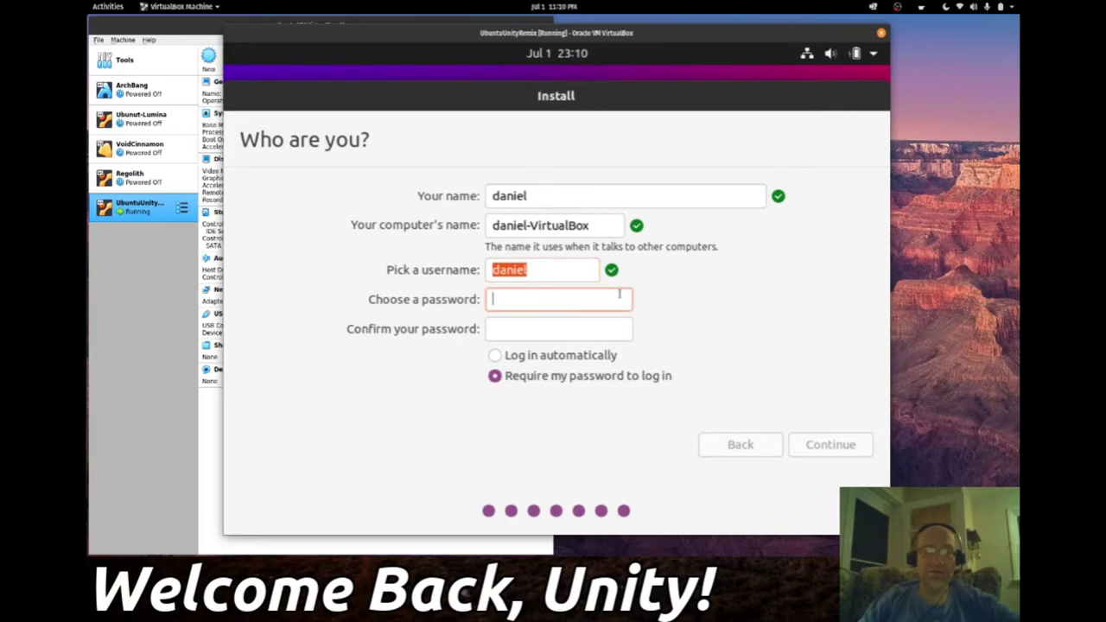
text(*****)
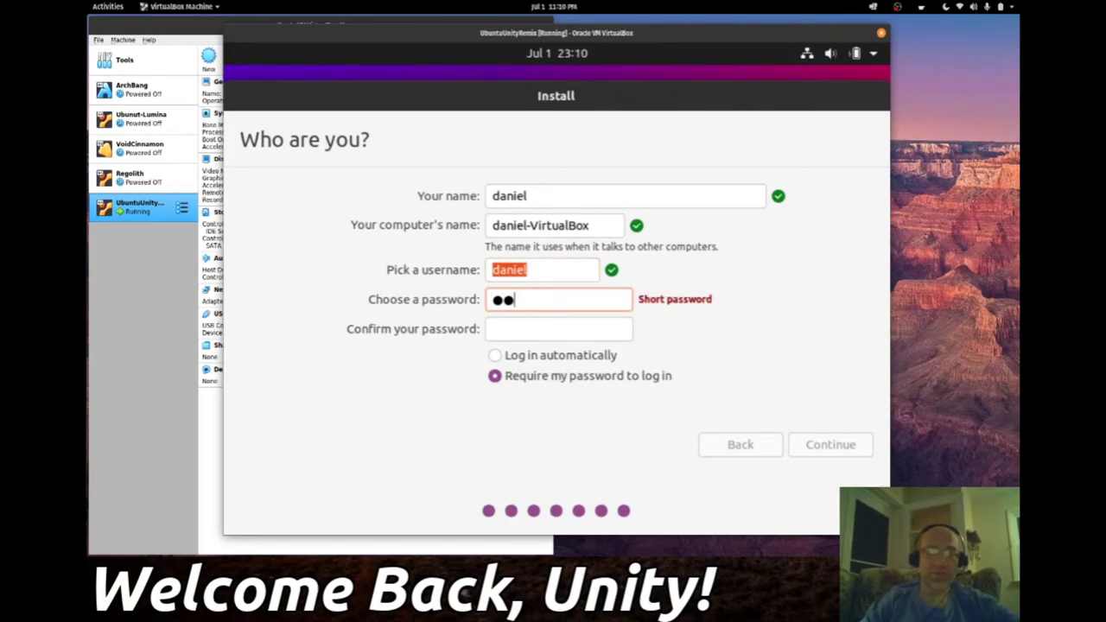
key(Tab)
text(*****)
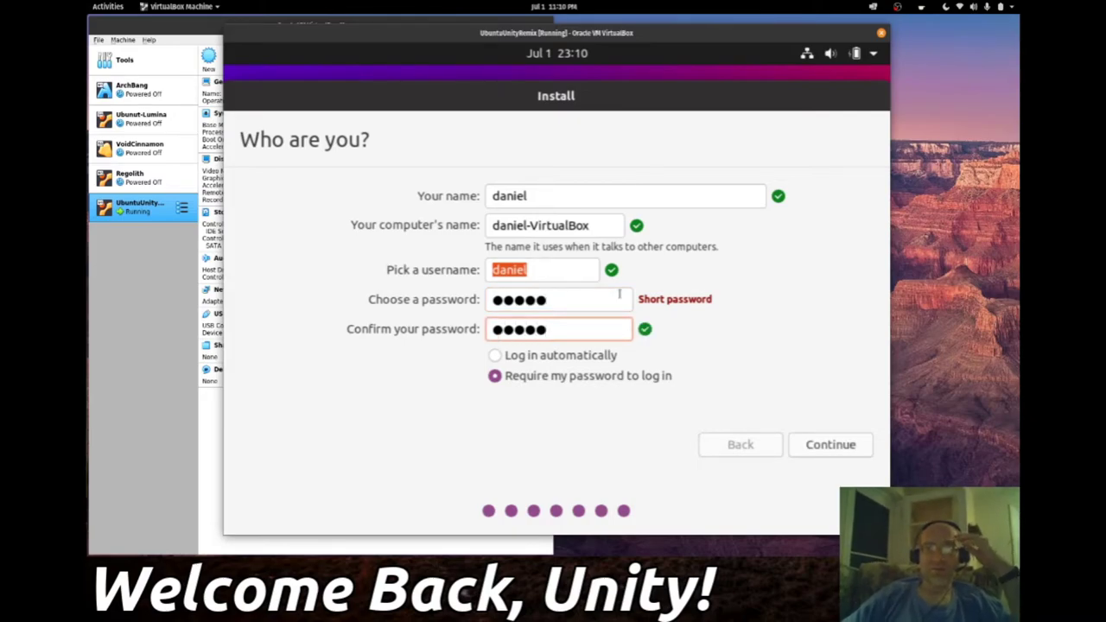
click(829, 445)
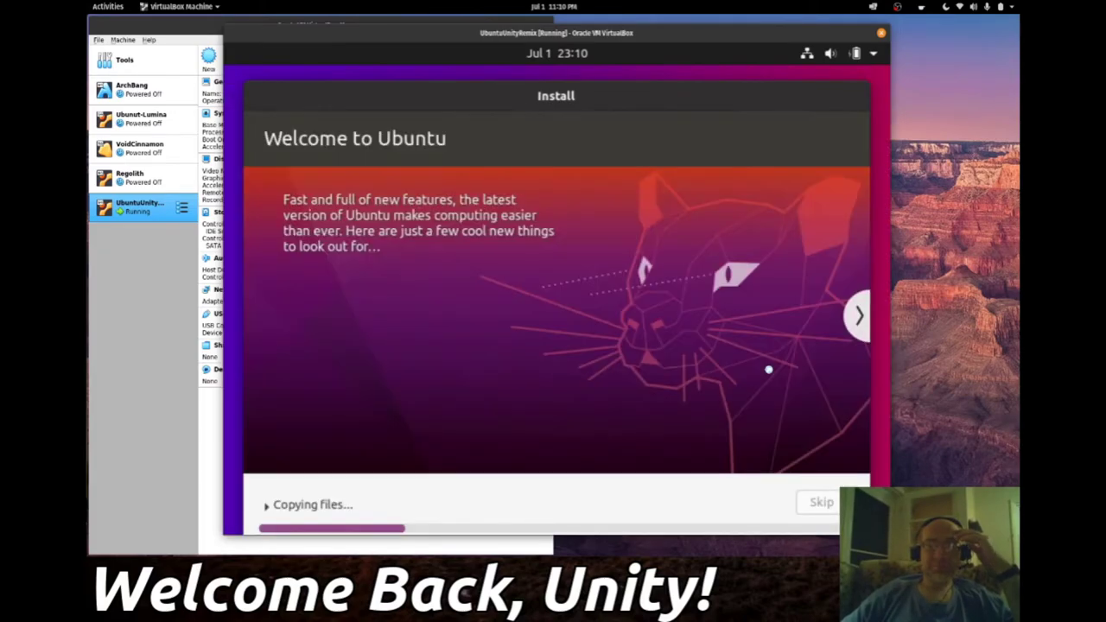
- Move the installer window up so its progress fits the guest display, and restart the machine after installation completes
drag(658, 110, 658, 65)
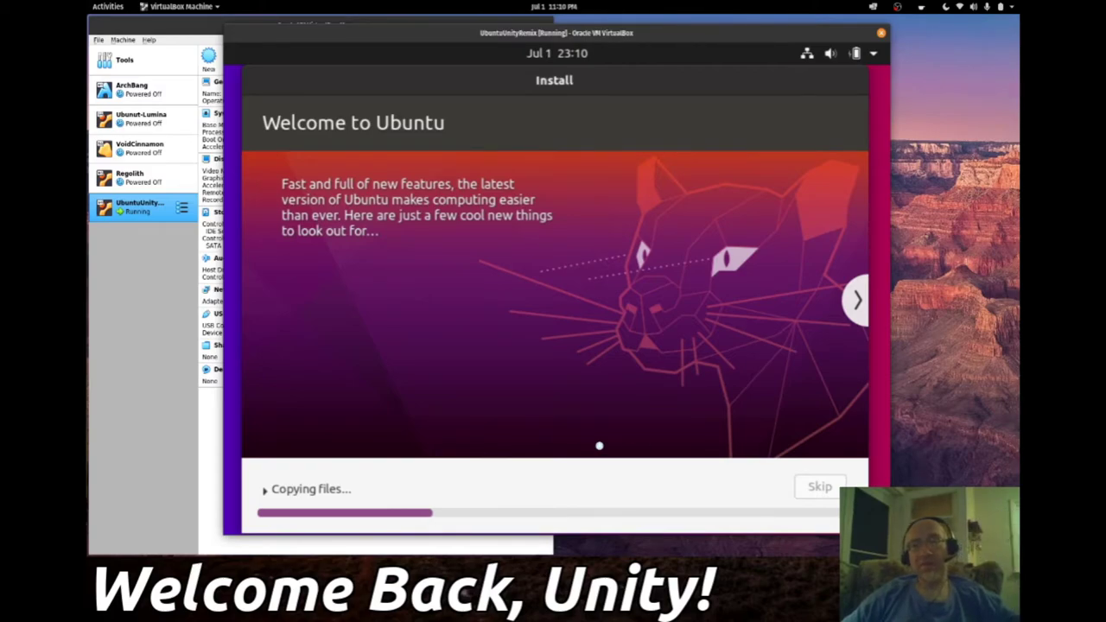
click(898, 7)
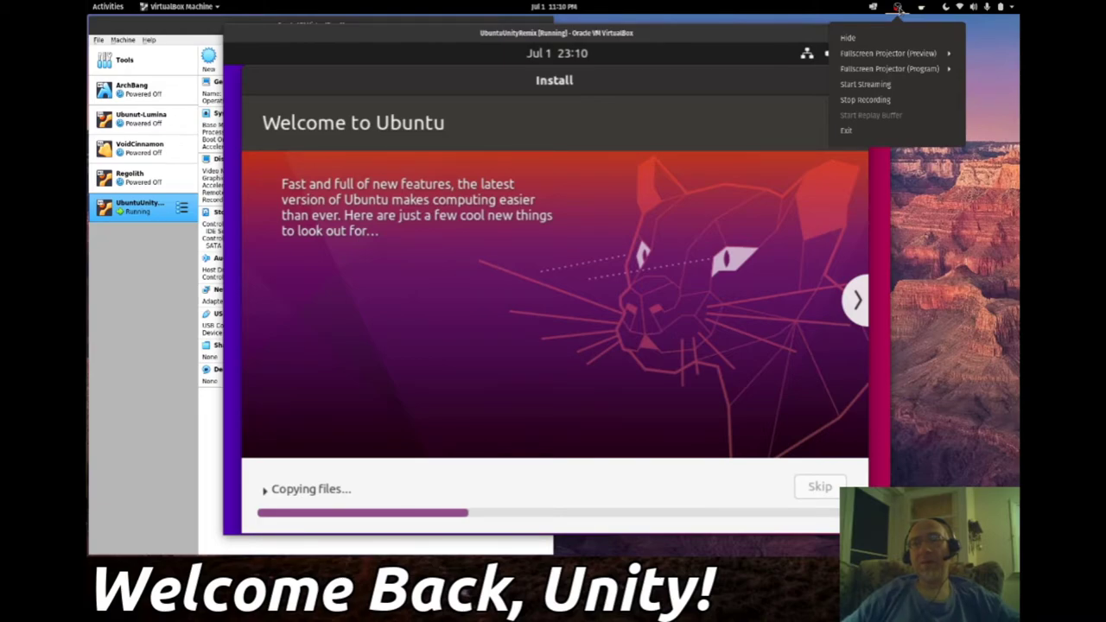
click(1014, 100)
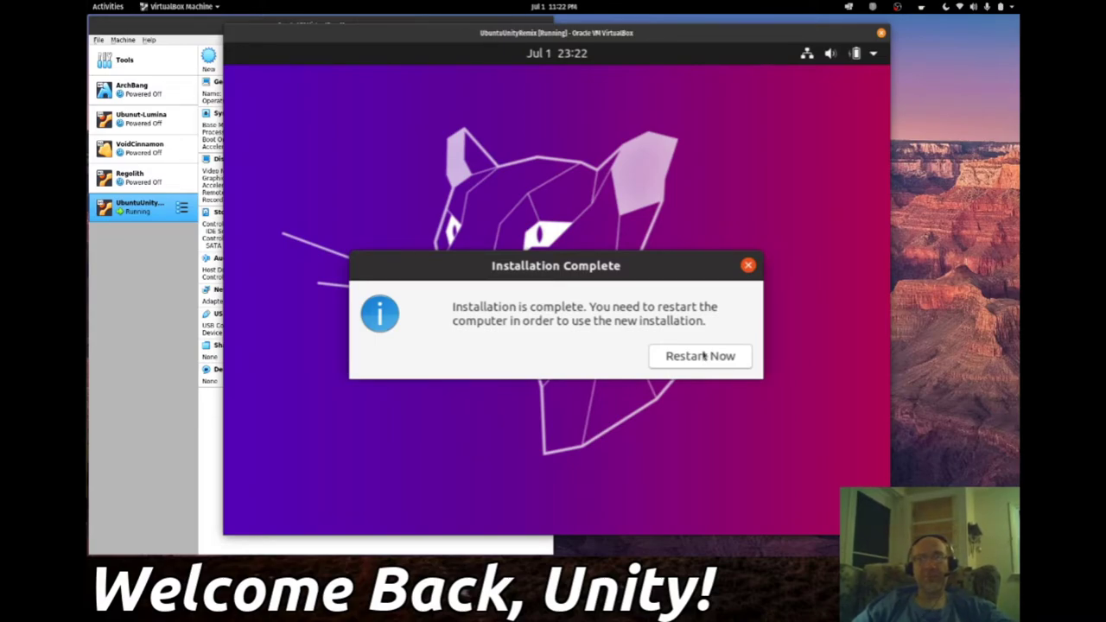
click(702, 361)
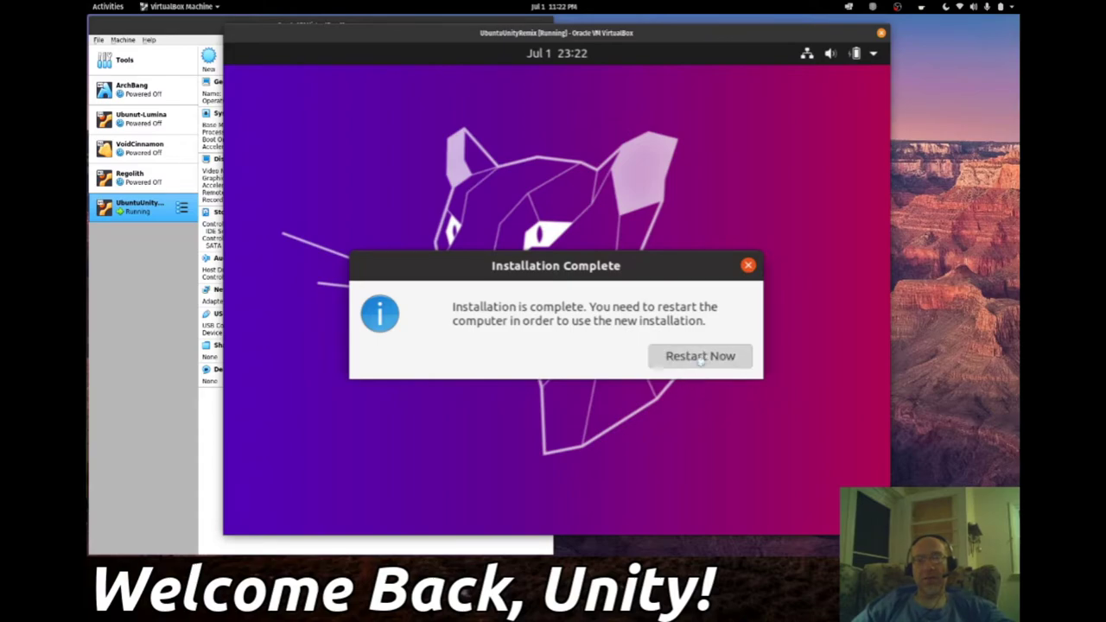
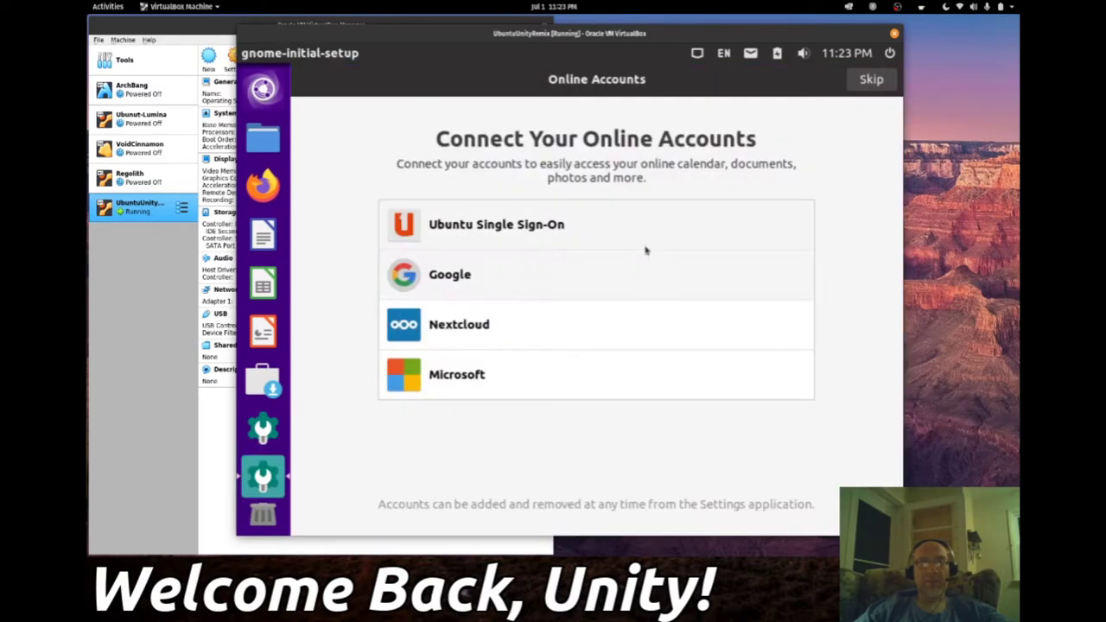
click(645, 246)
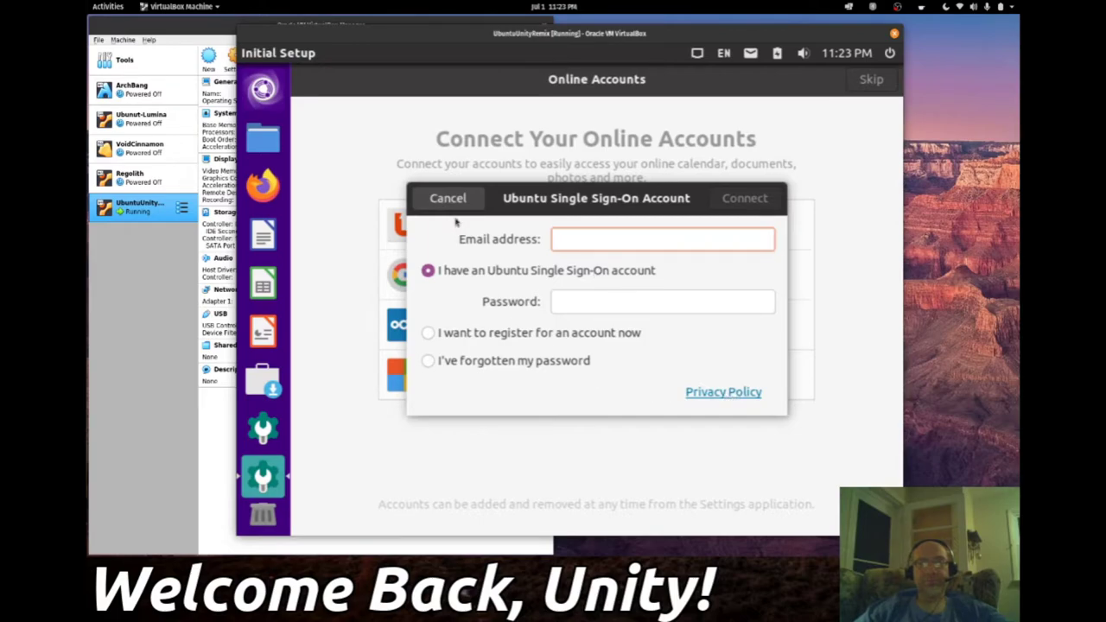
click(446, 335)
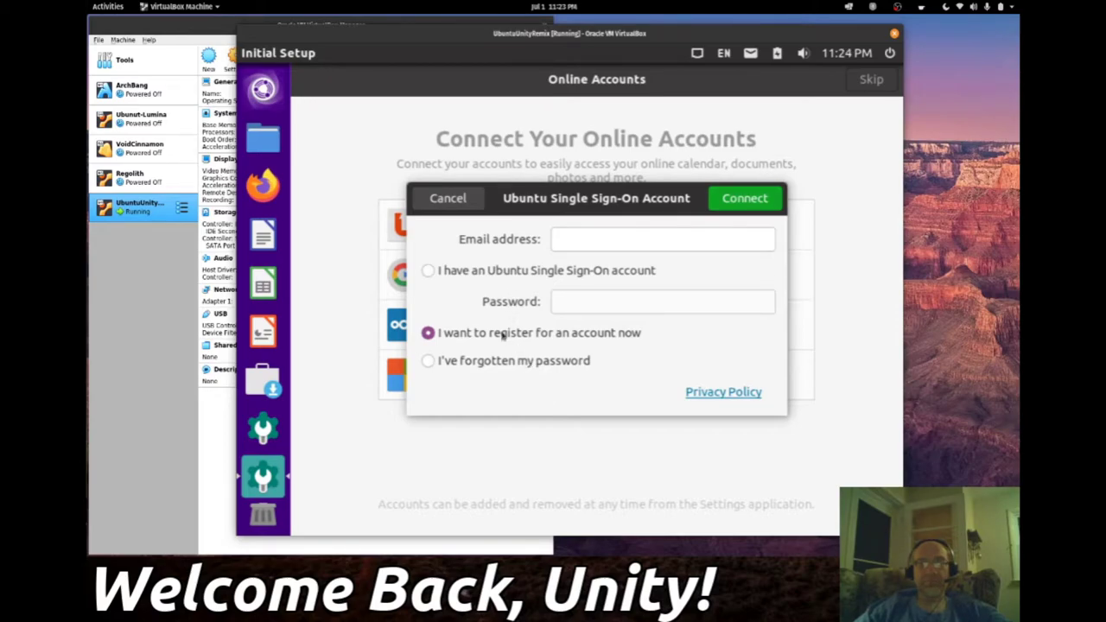
click(449, 199)
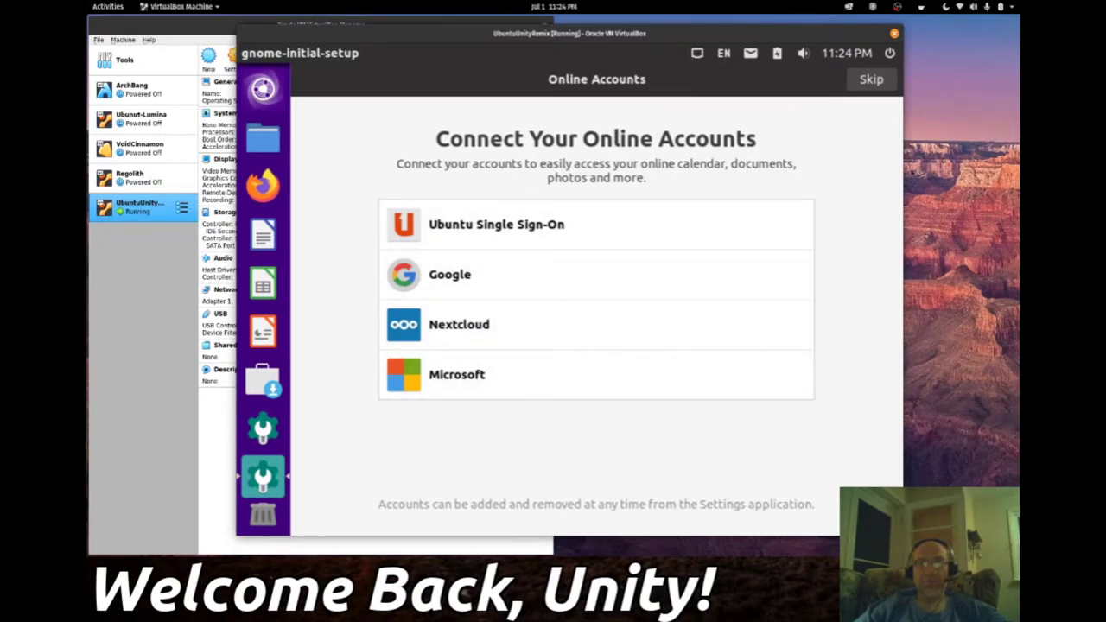
click(871, 79)
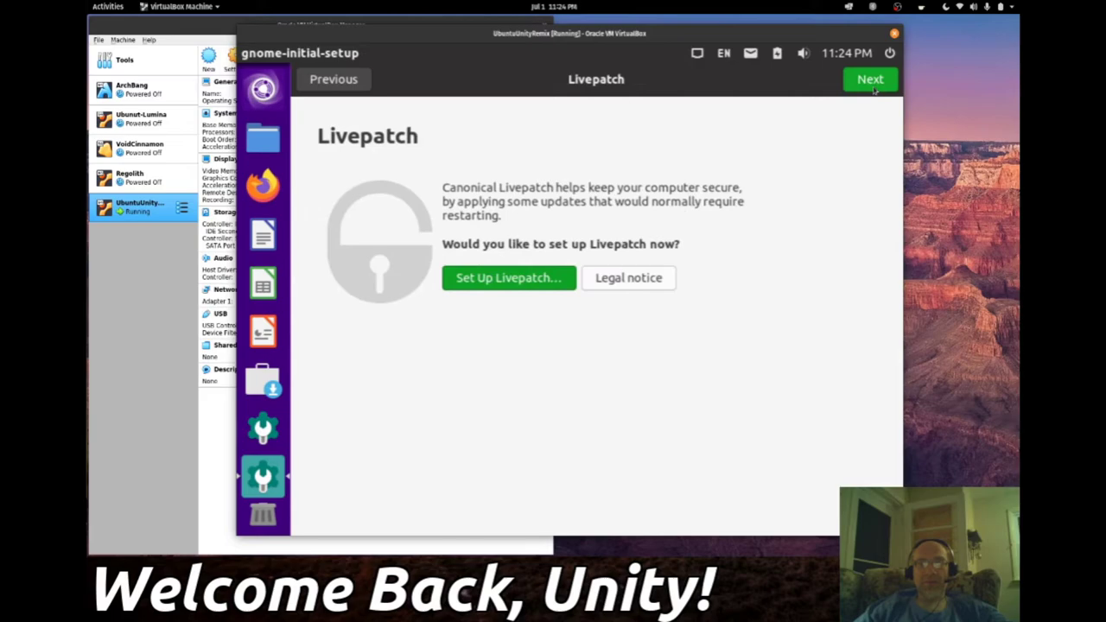
click(872, 79)
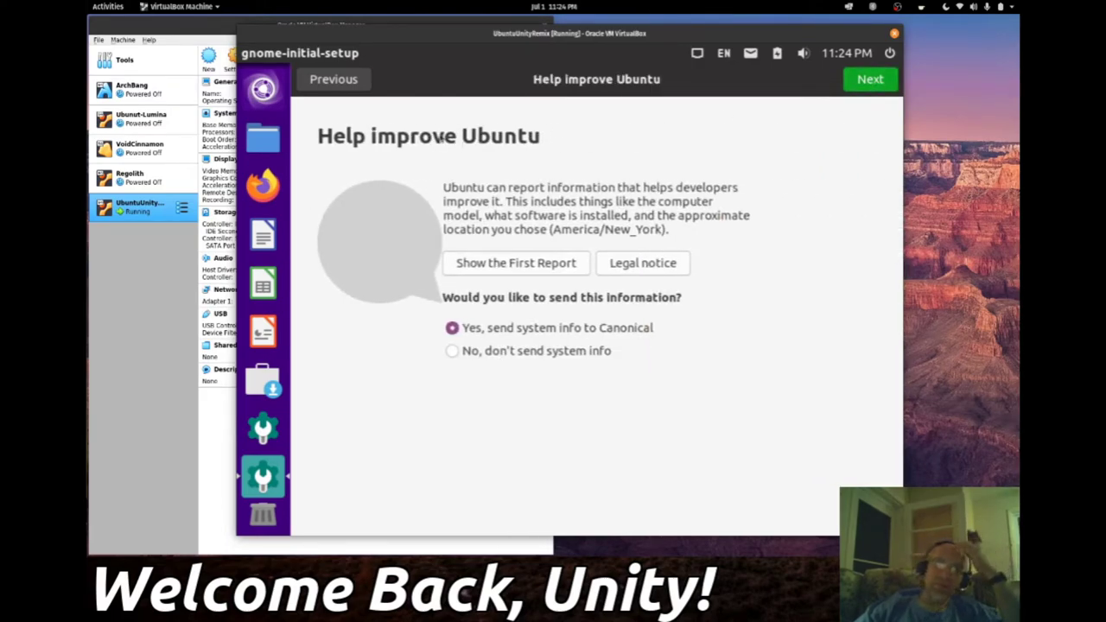
click(349, 84)
click(350, 85)
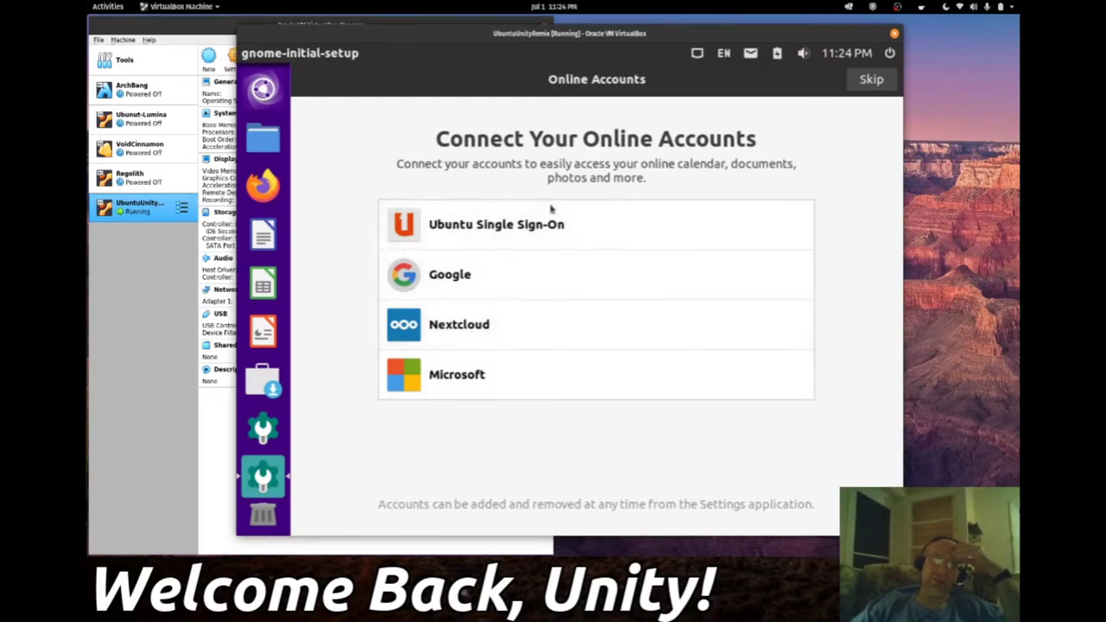
- Skip connecting online accounts and setting up Livepatch in the initial setup, and leave Location Services off
click(869, 79)
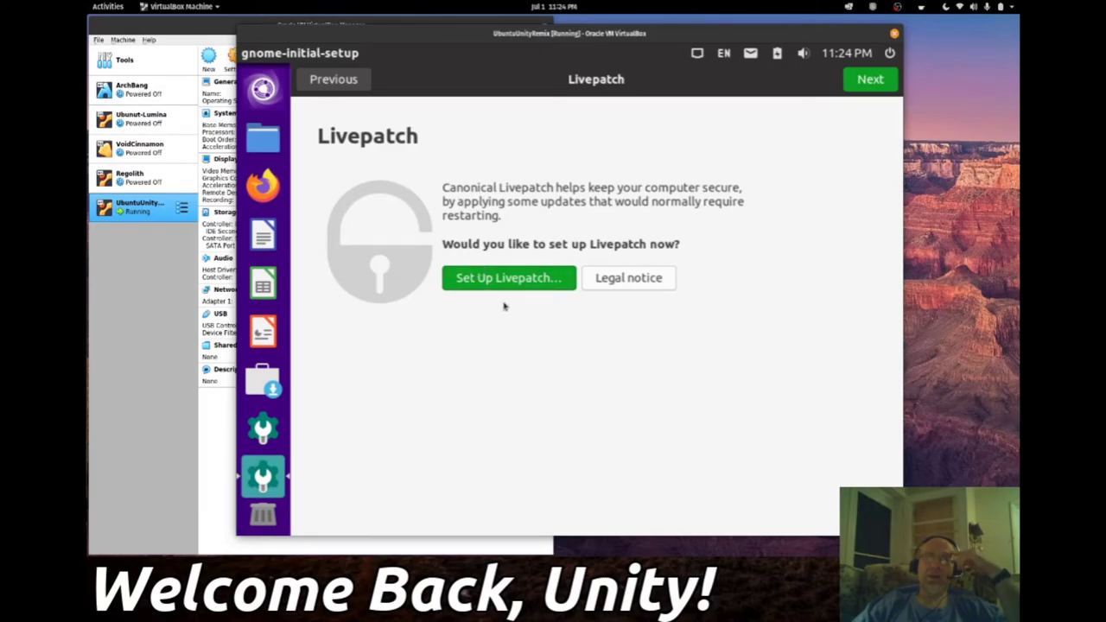
click(869, 80)
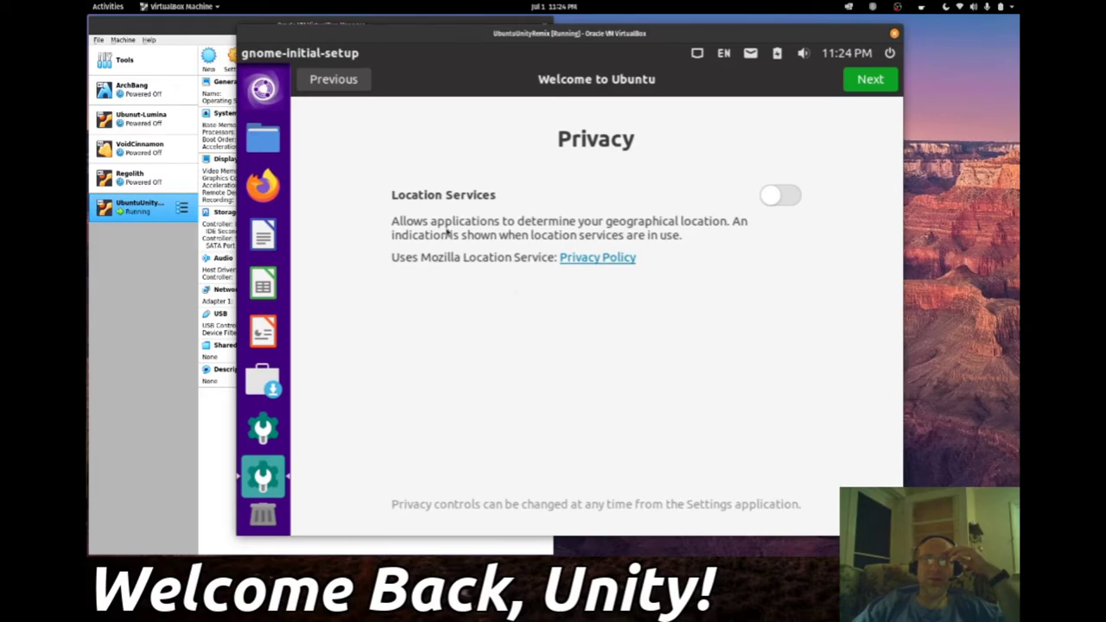
click(873, 79)
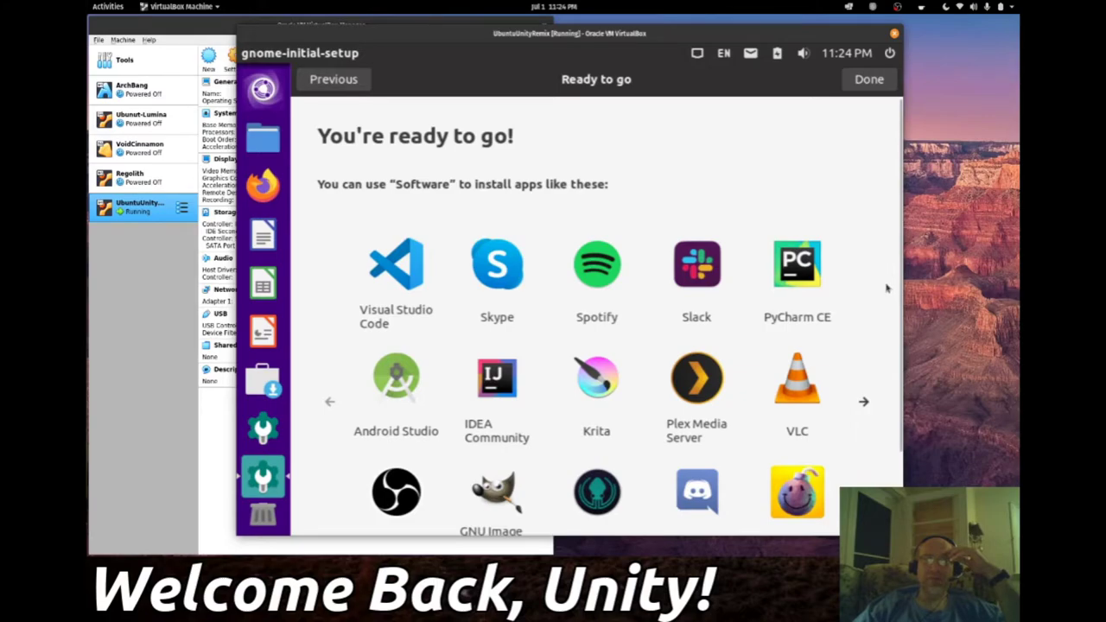
- Look through the apps suggested for installation on the final page of the initial setup
scroll(836, 346, down, 3)
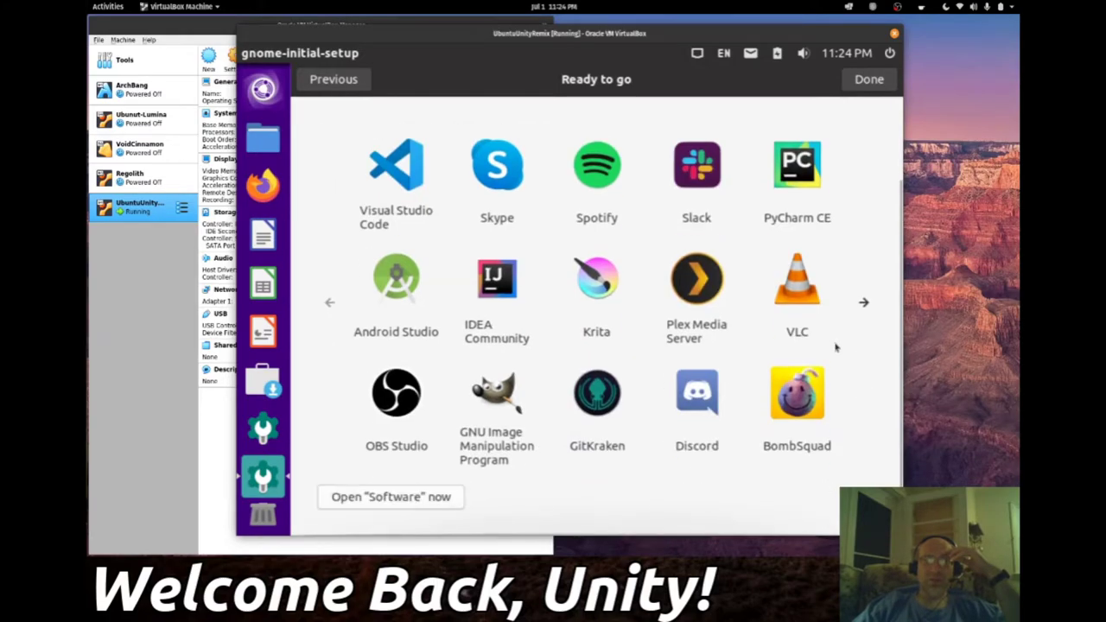
scroll(835, 347, up, 3)
scroll(836, 346, down, 3)
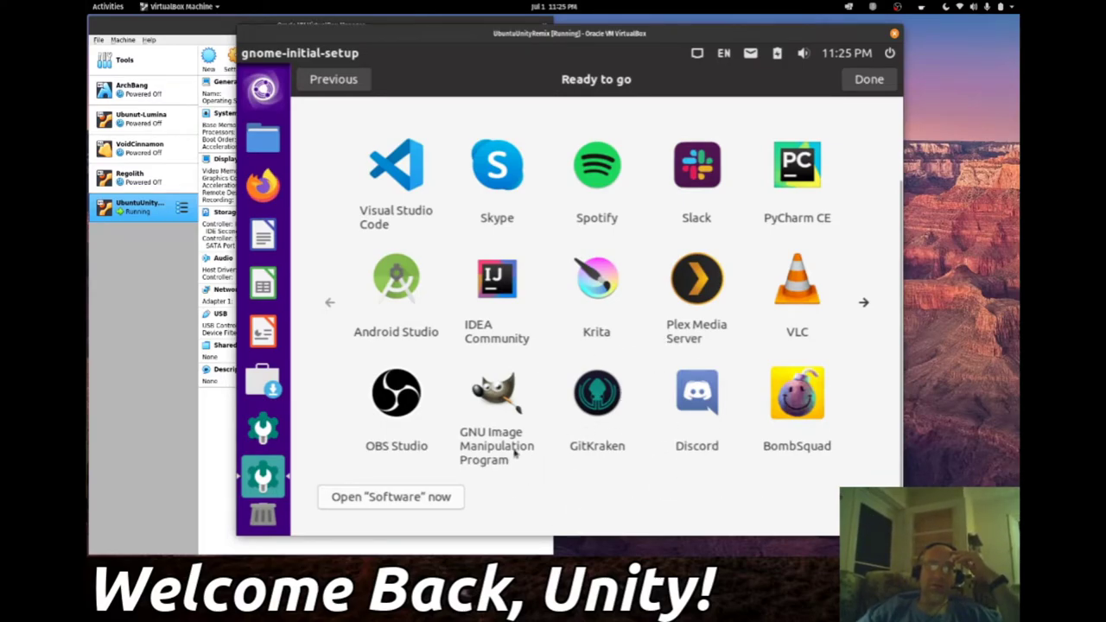
scroll(439, 390, up, 1)
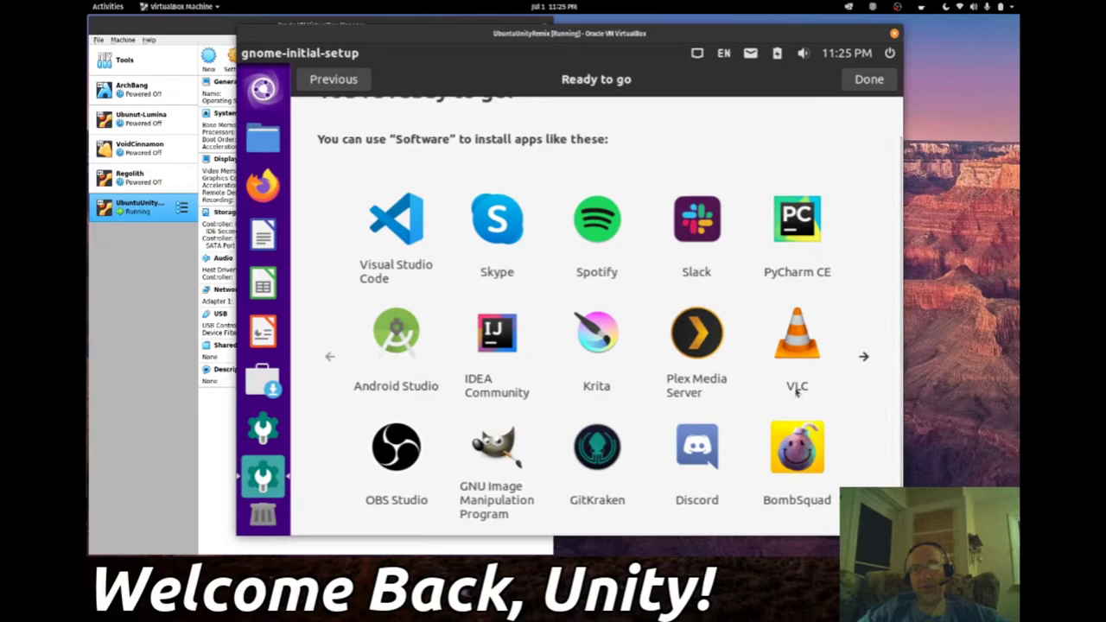
- Browse both pages of suggested apps and finish the initial setup
click(865, 357)
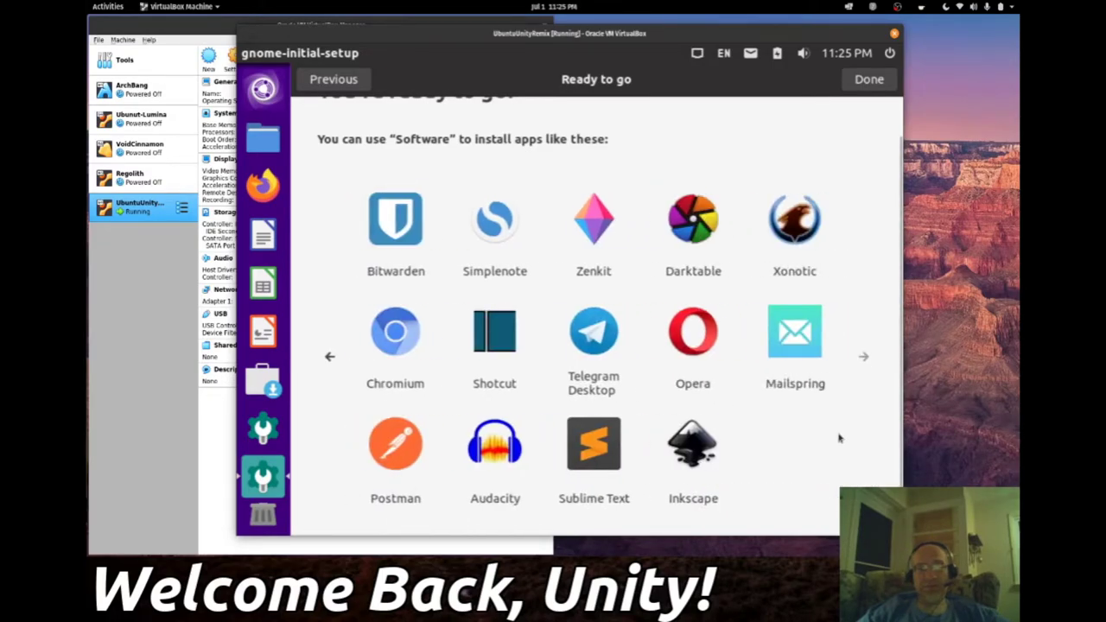
click(329, 358)
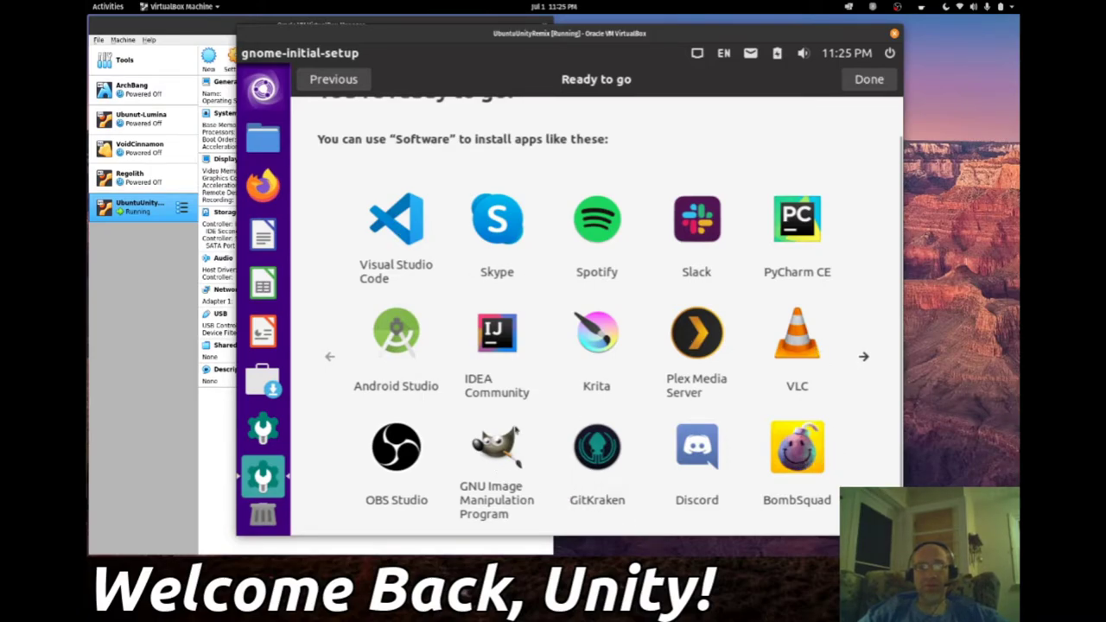
click(863, 358)
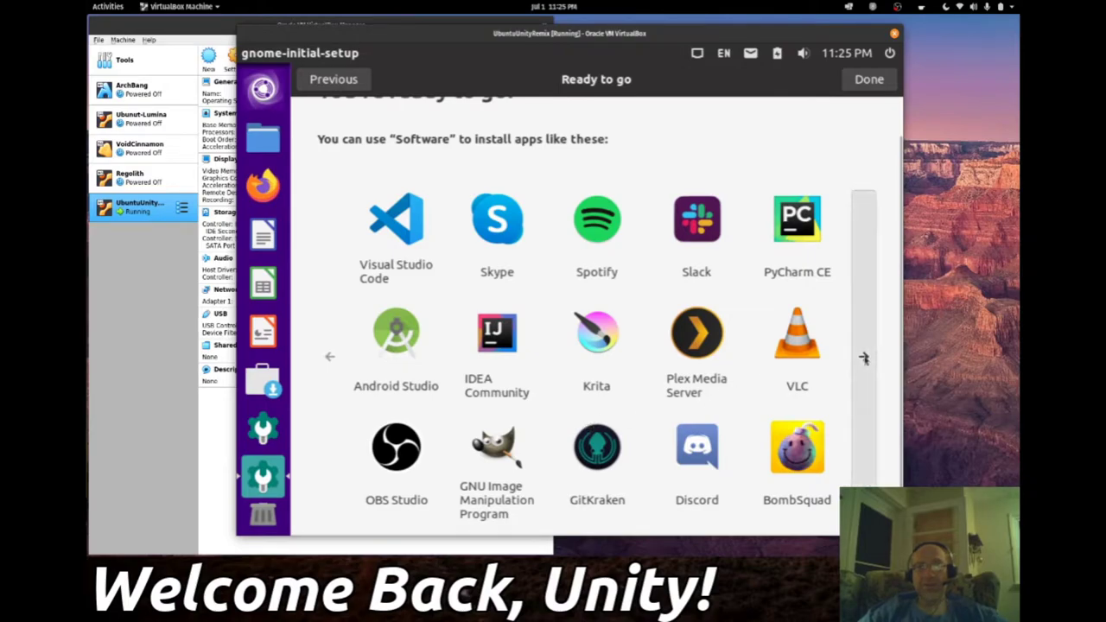
click(868, 81)
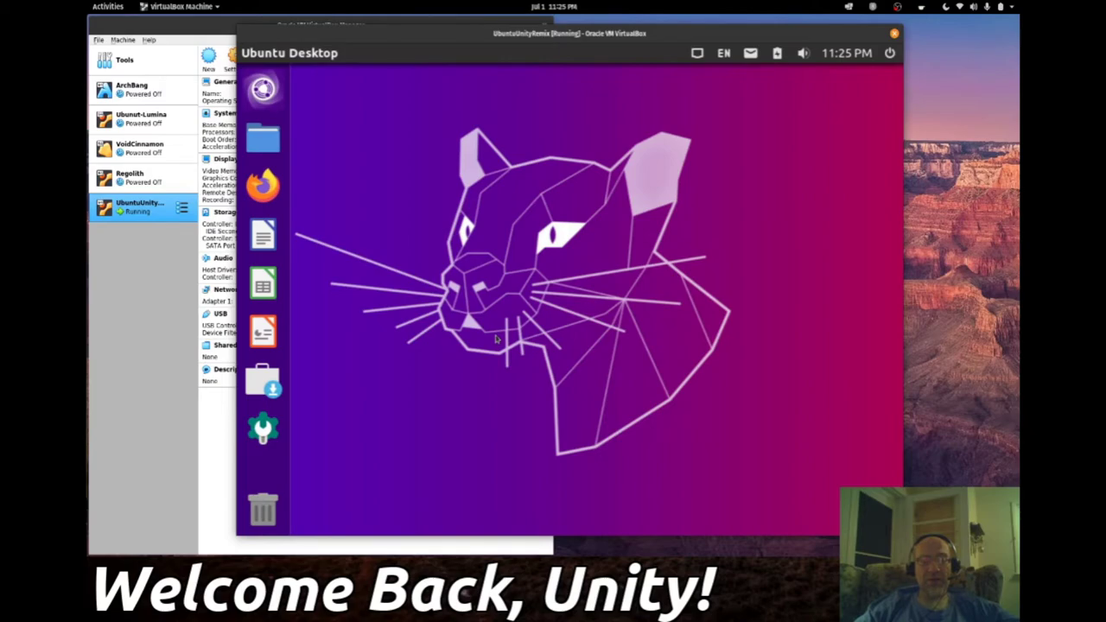
- Search the computer for "displ" and open the Displays settings
key(super)
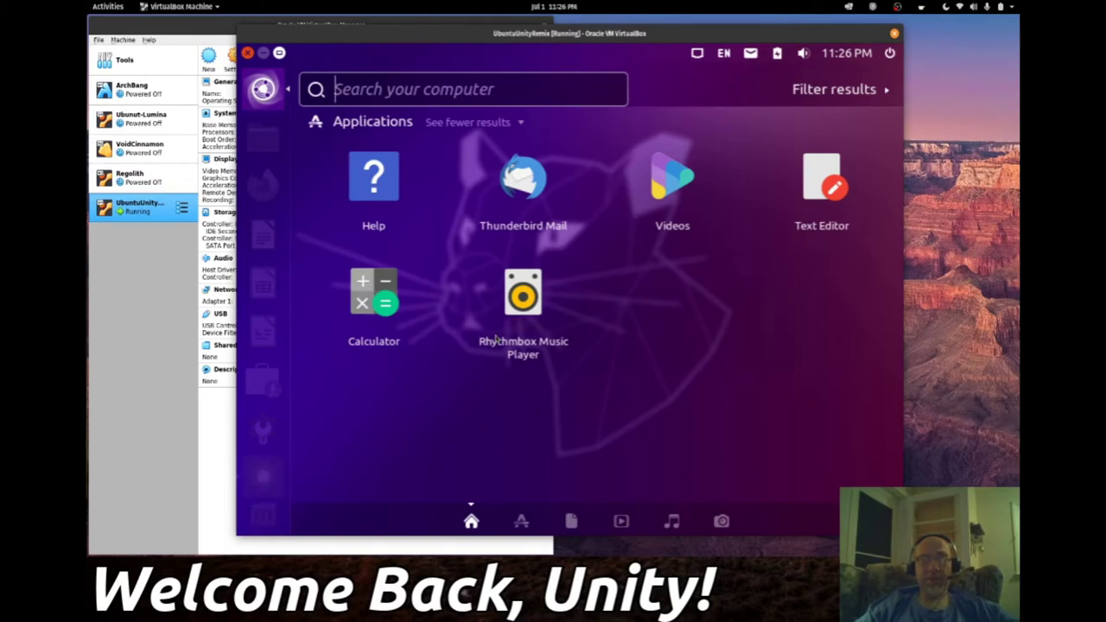
text(displ)
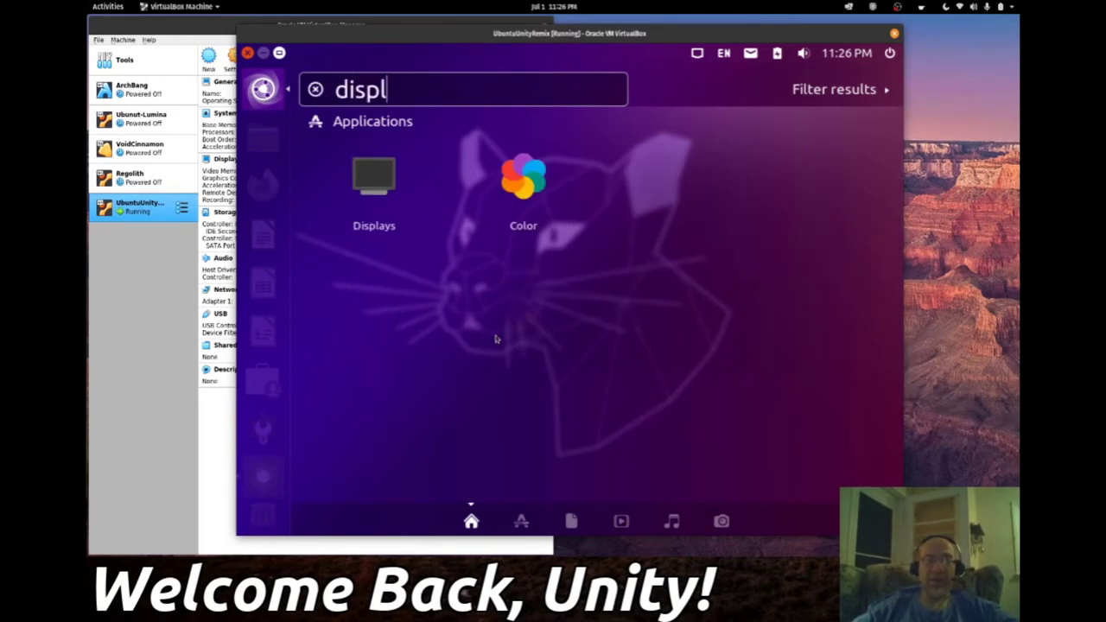
click(400, 188)
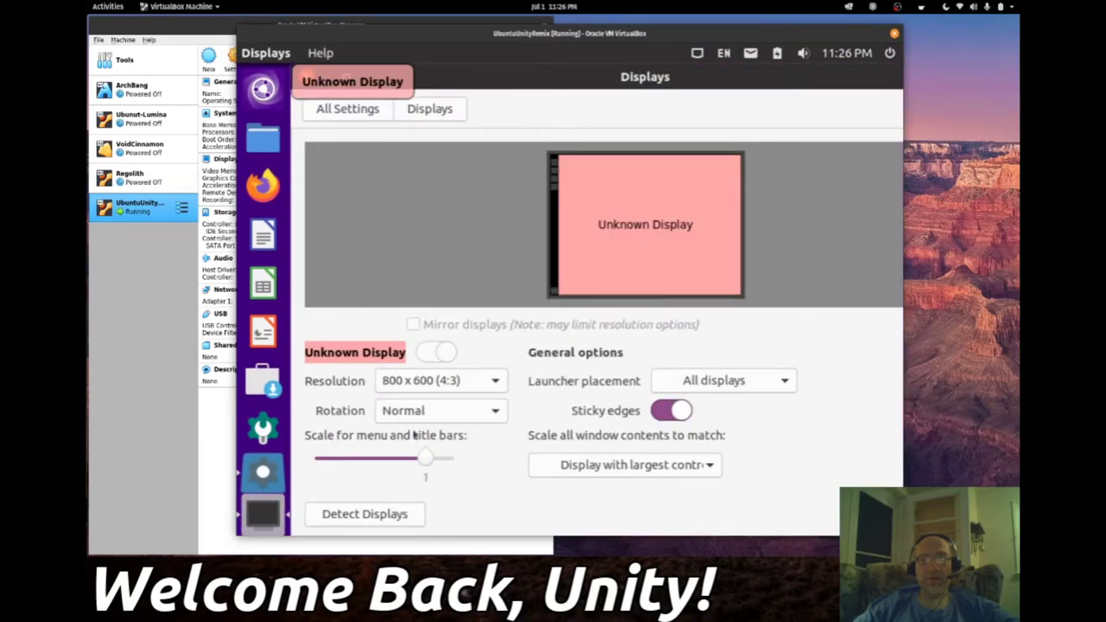
- Try to set the guest display resolution to 1680 x 1050 (16:10) and maximize the virtual machine window
click(496, 388)
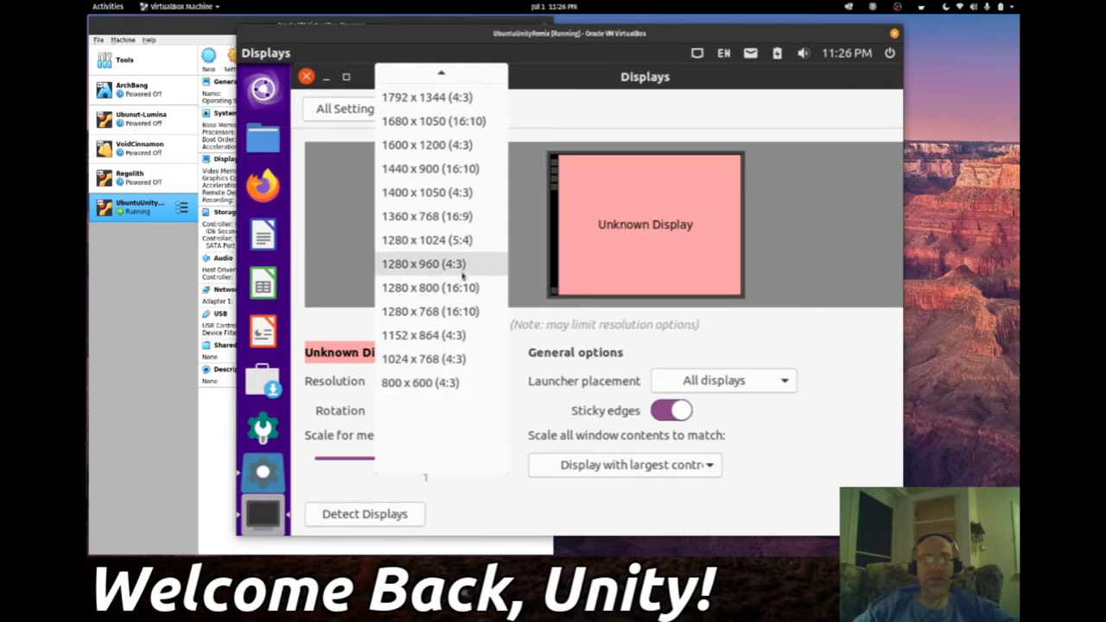
scroll(482, 295, up, 1)
scroll(481, 295, up, 1)
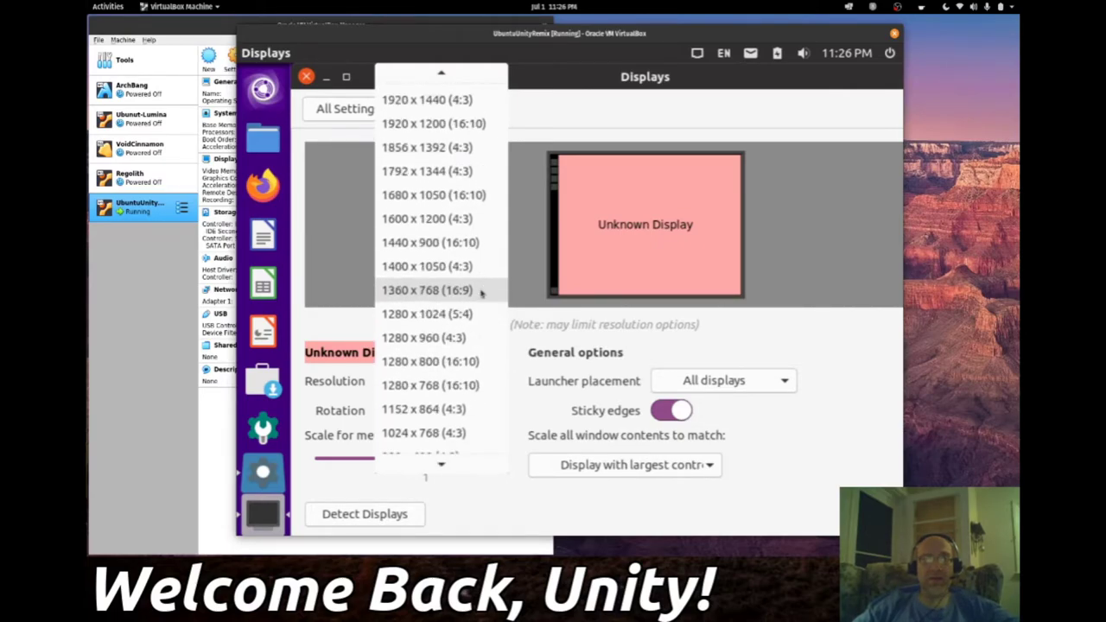
scroll(459, 172, up, 1)
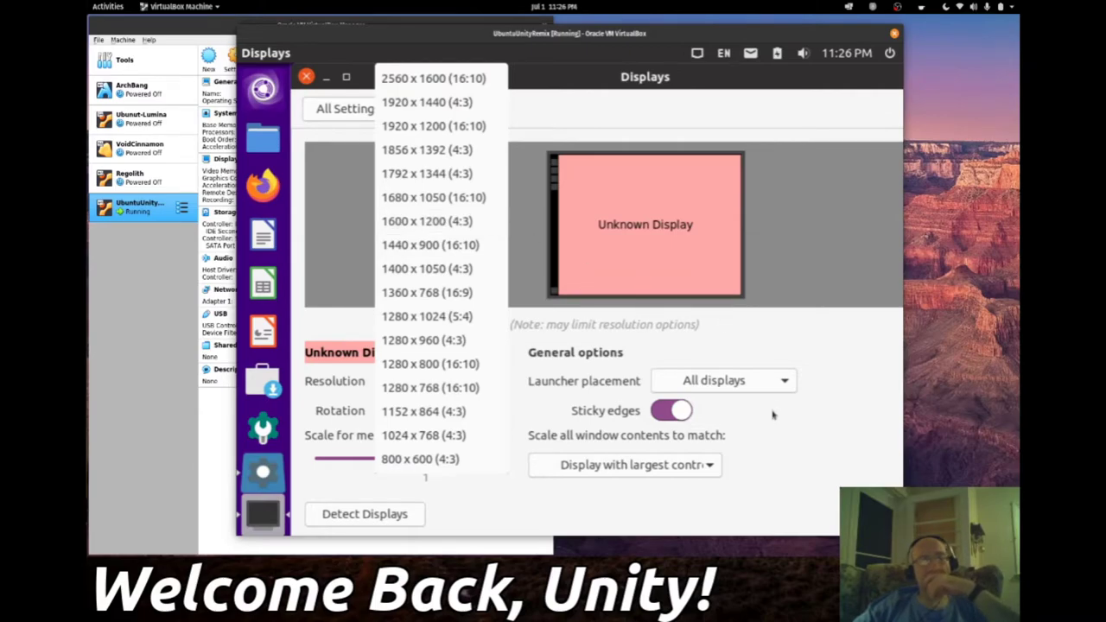
click(787, 456)
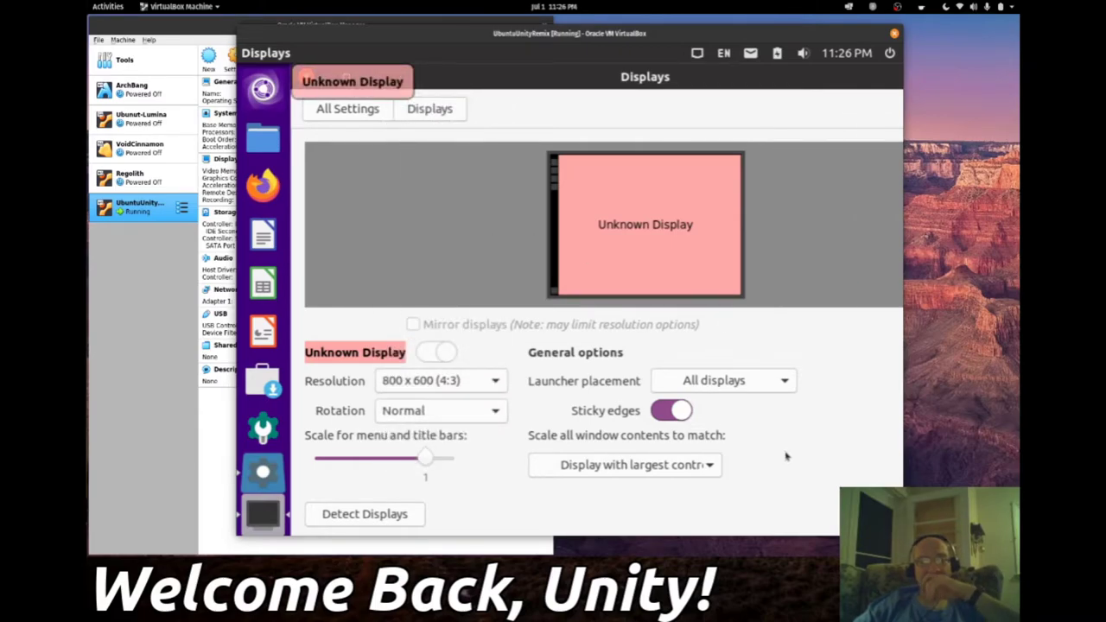
click(504, 384)
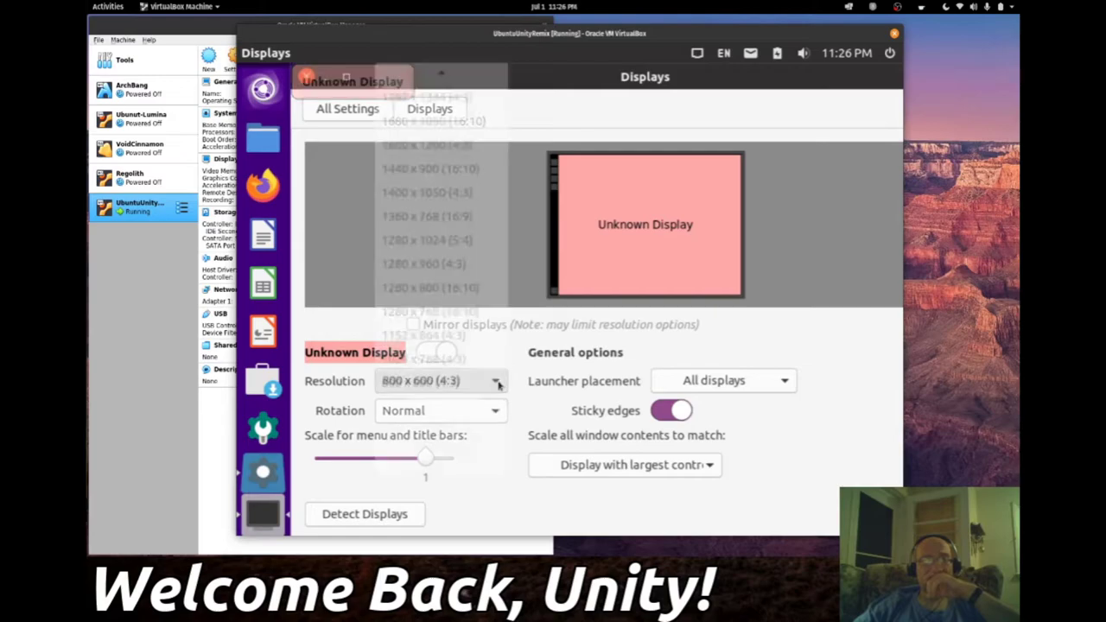
scroll(472, 251, up, 3)
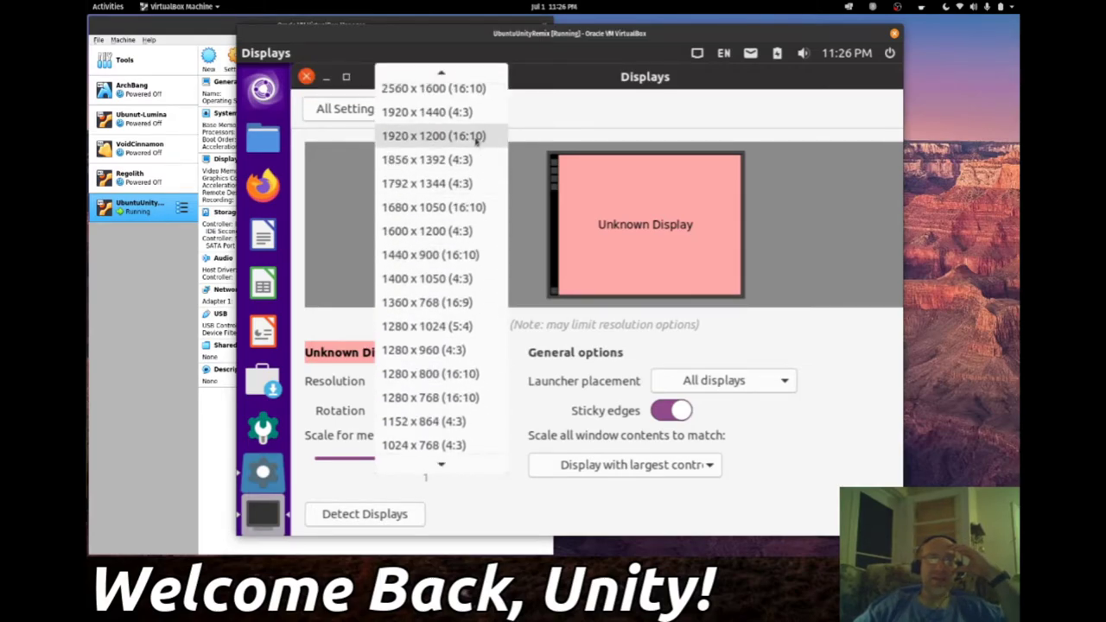
click(446, 209)
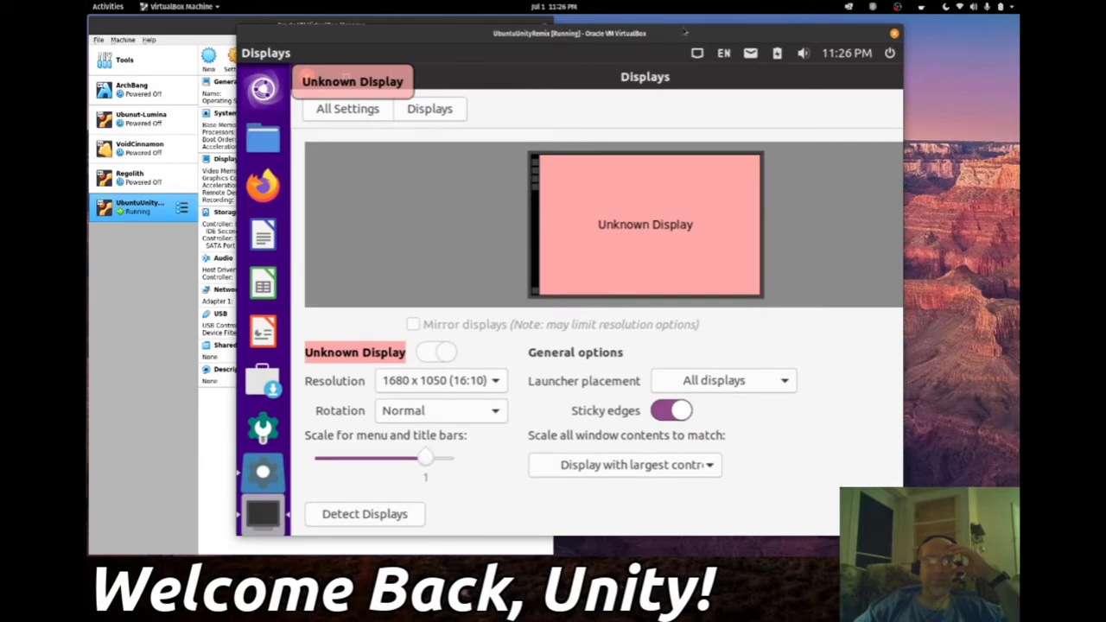
double_click(680, 32)
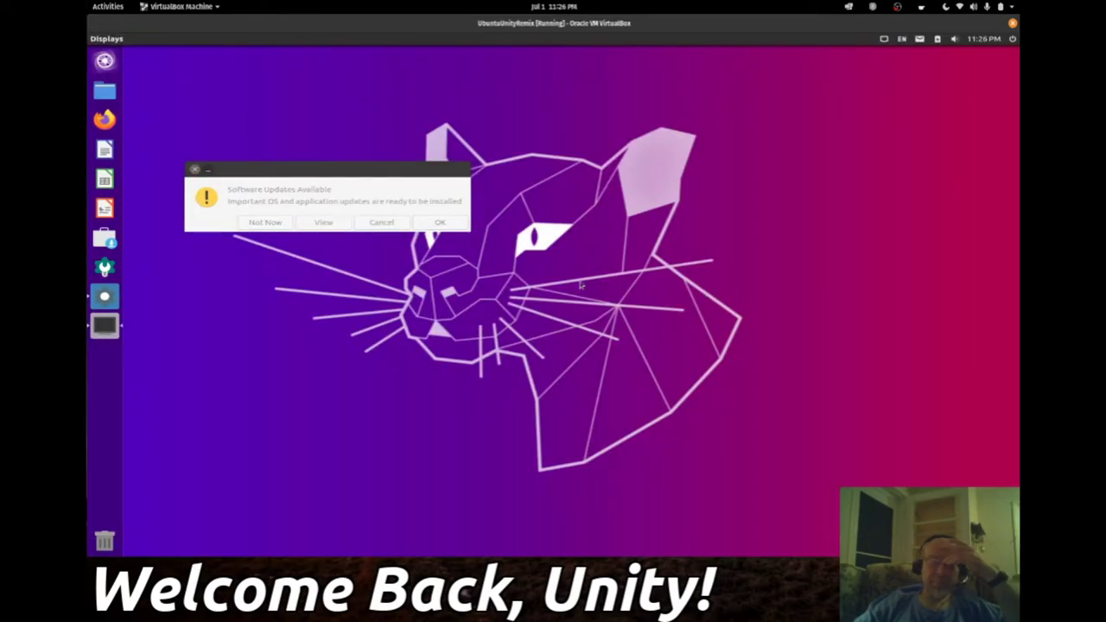
- Accept the available software updates, start updating all listed applications, and authenticate with the account password
click(441, 225)
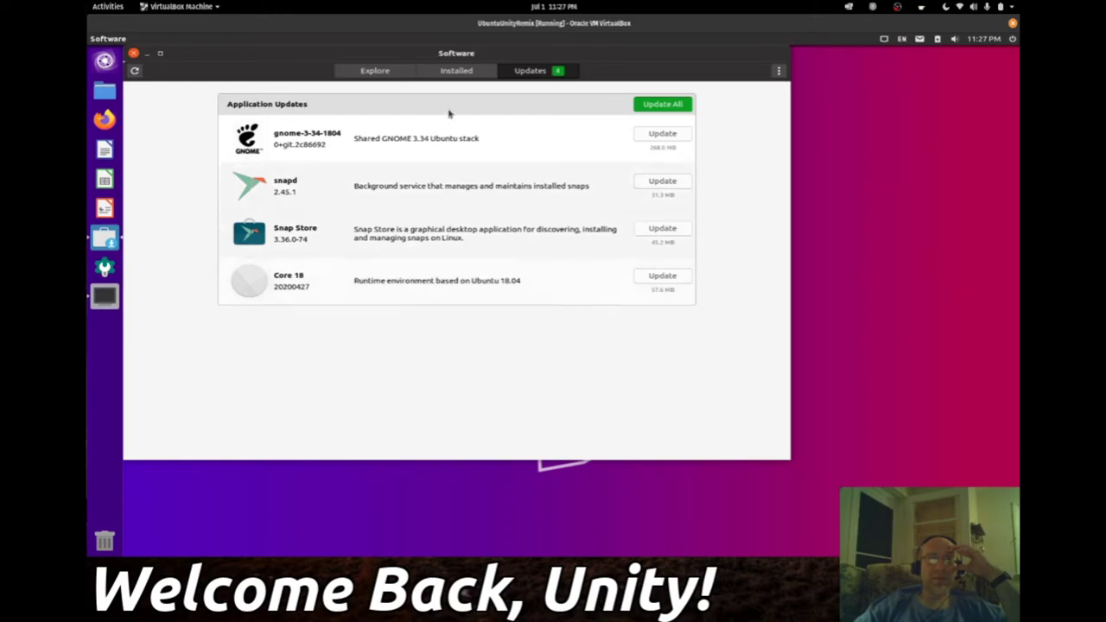
click(667, 105)
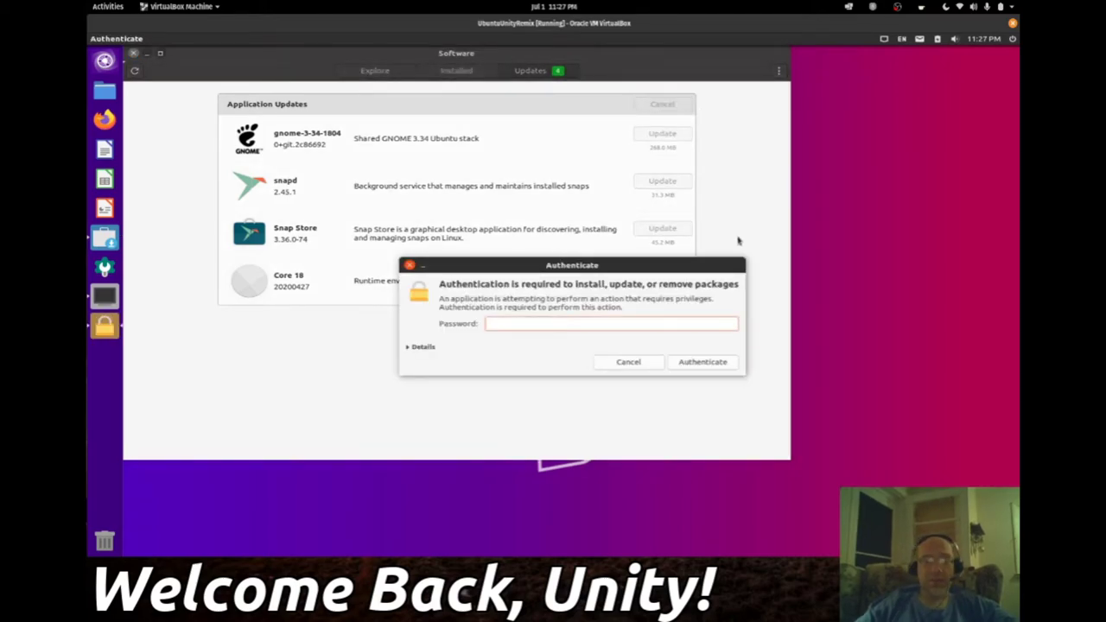
text(*****)
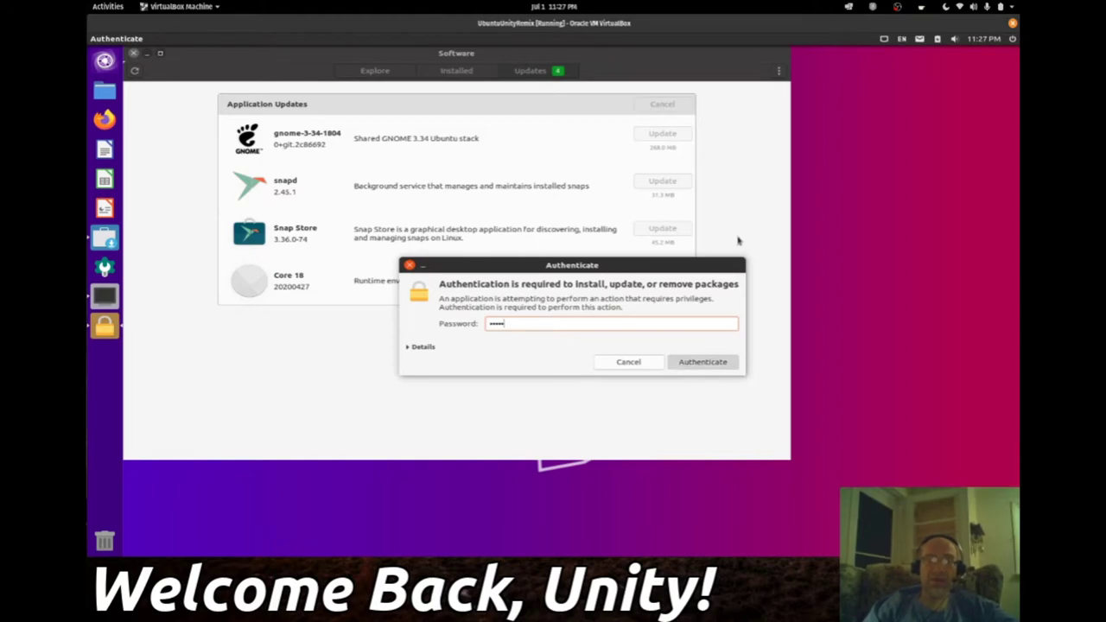
key(Return)
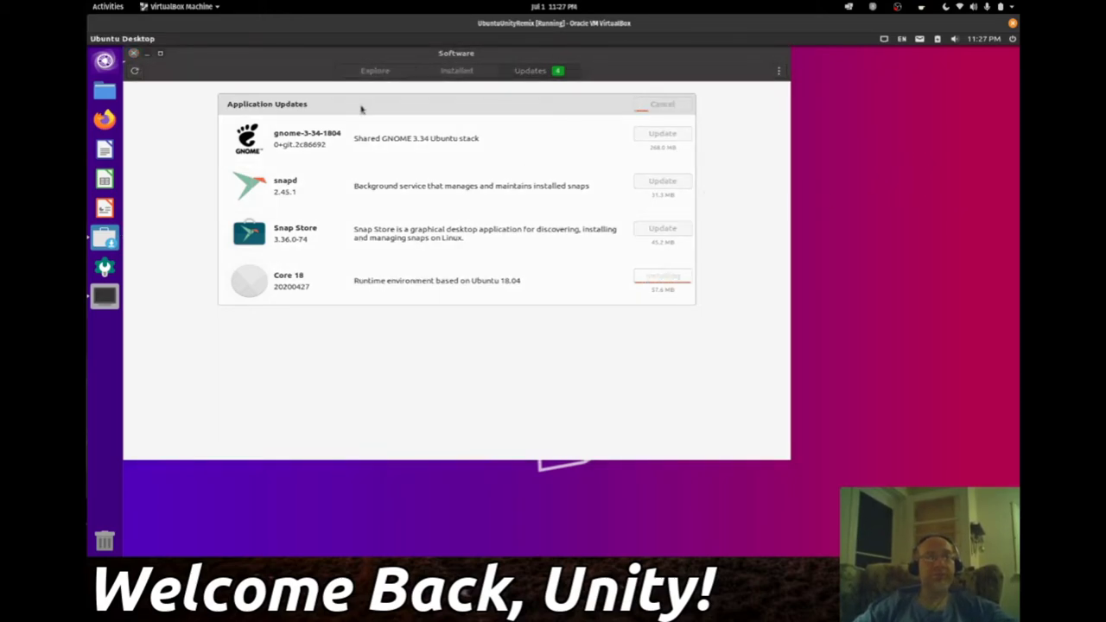
- Try the virtual machine window restored and maximized, and switch the machine to full screen
click(156, 7)
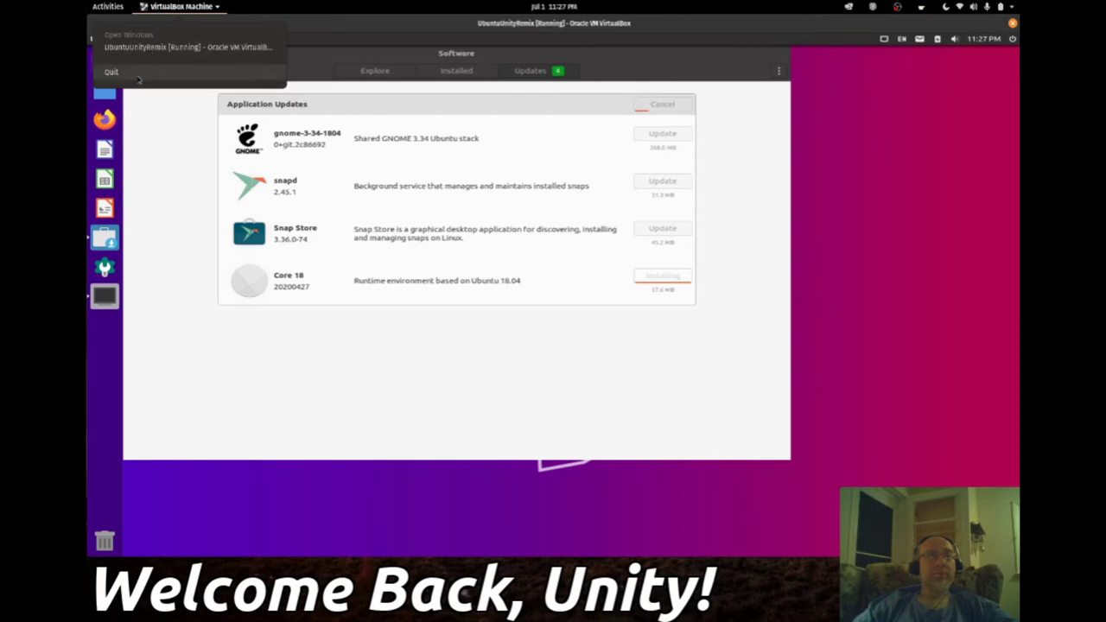
click(897, 239)
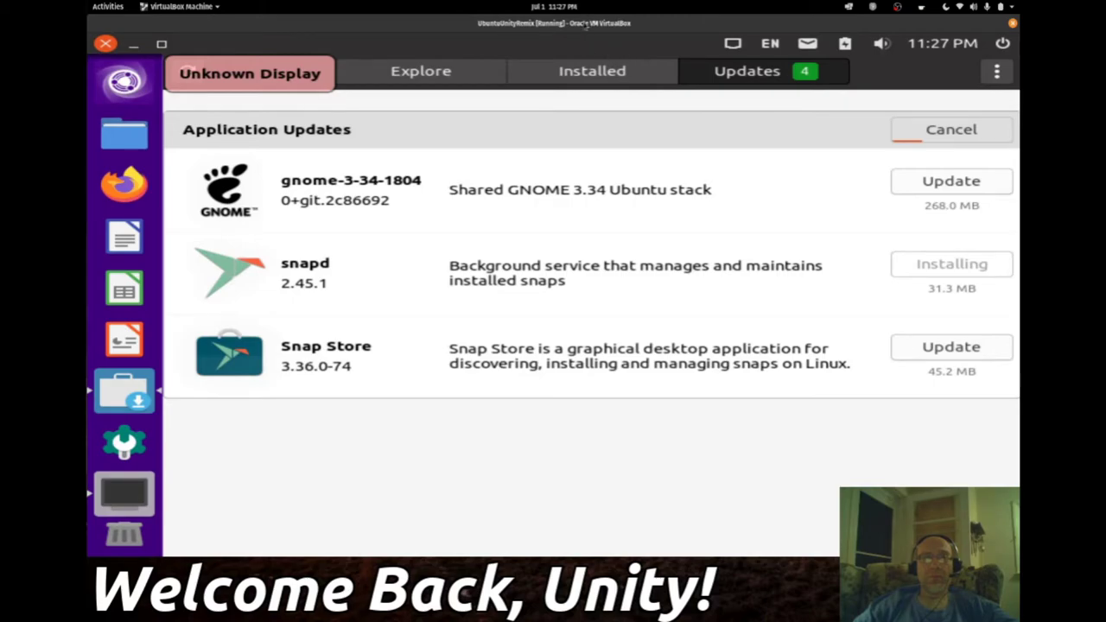
double_click(546, 23)
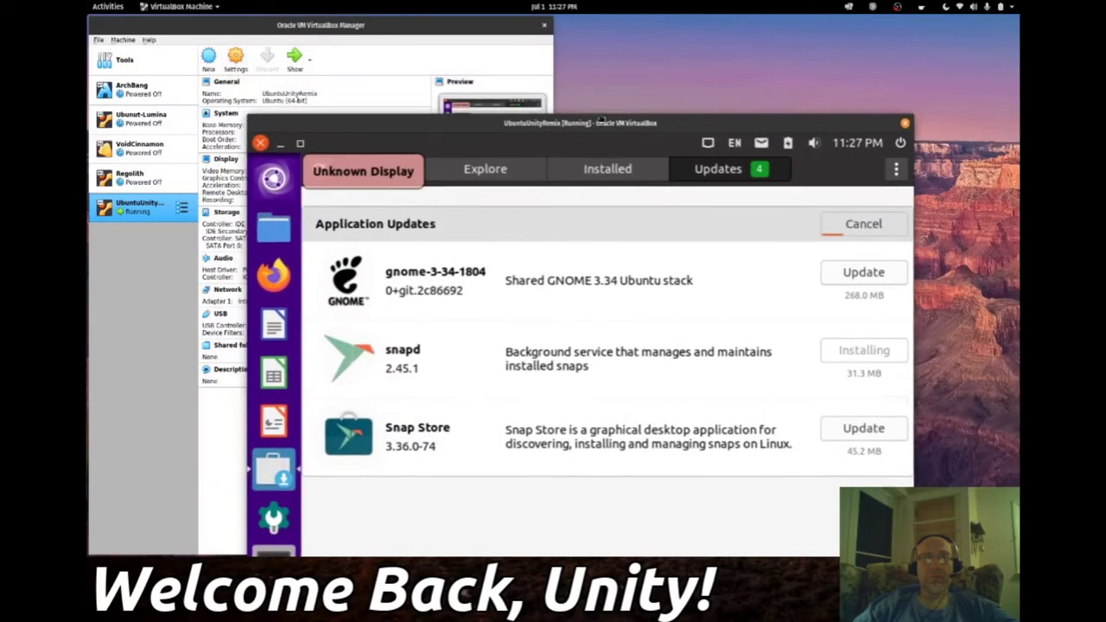
drag(594, 28, 593, 40)
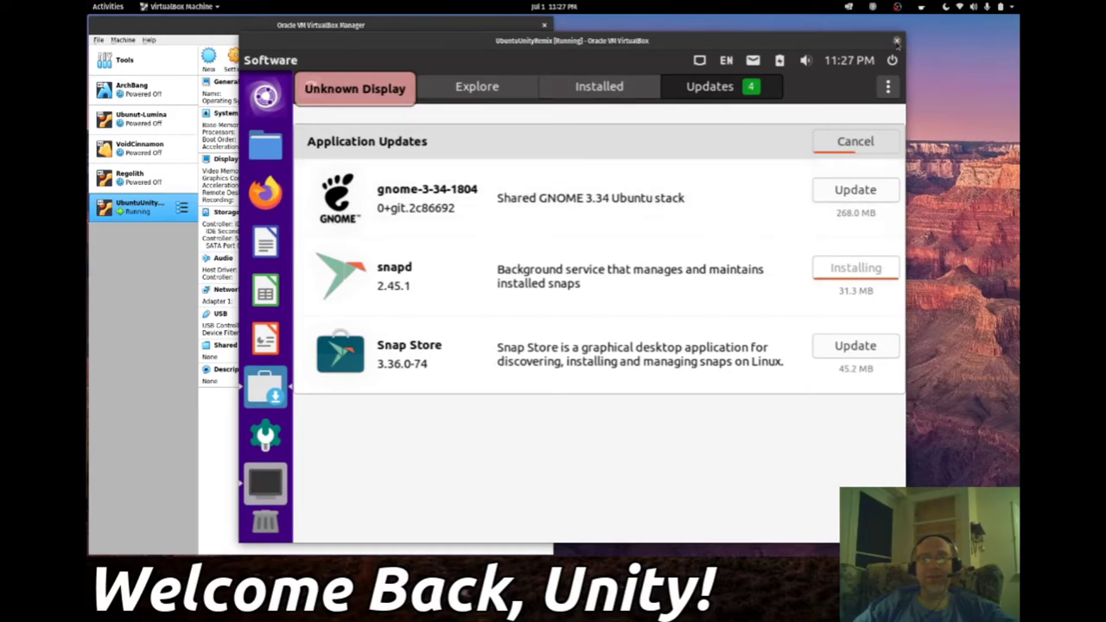
double_click(730, 43)
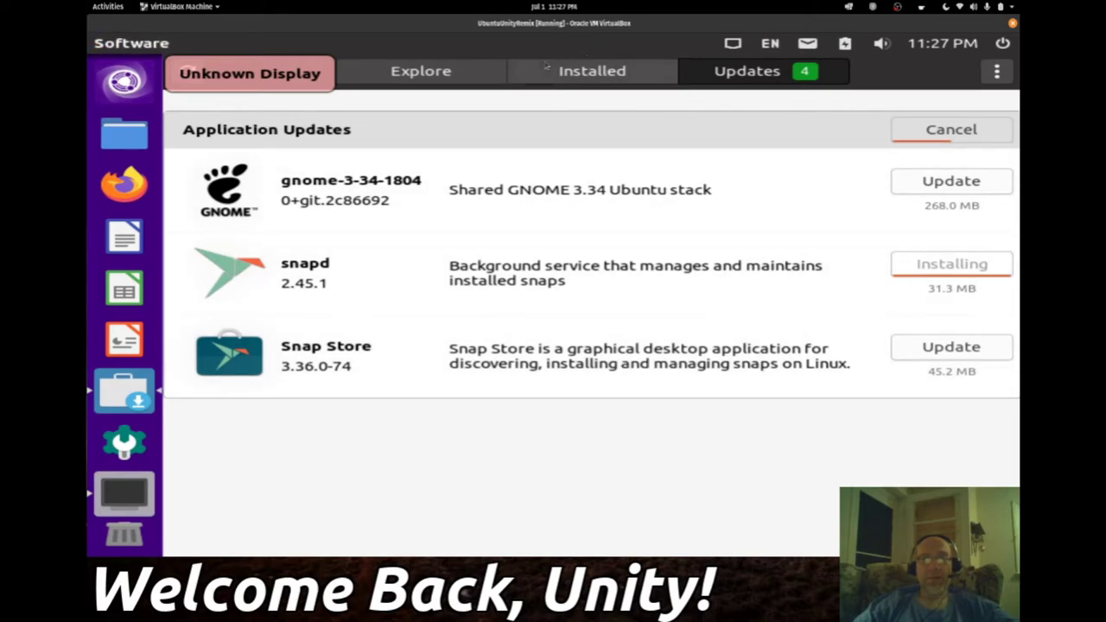
double_click(571, 24)
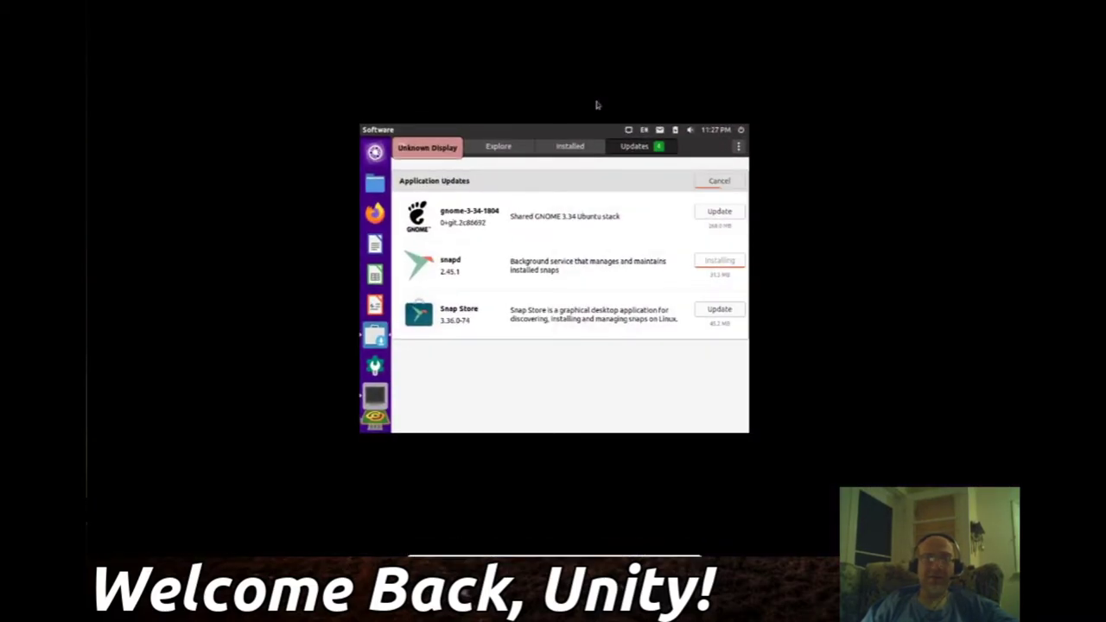
mouse_move(620, 560)
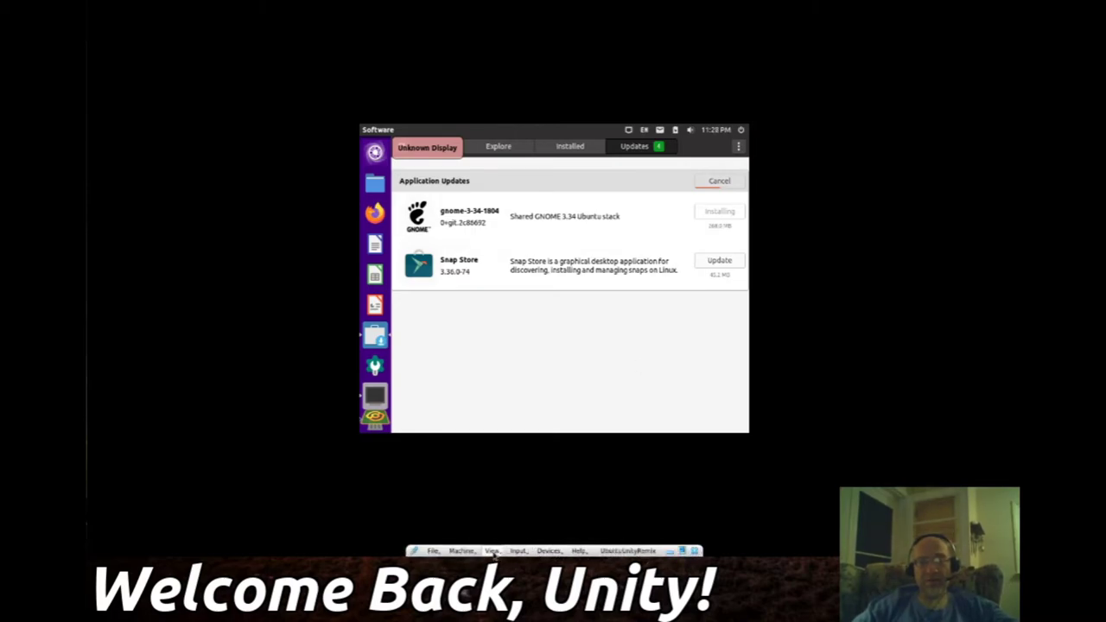
click(543, 551)
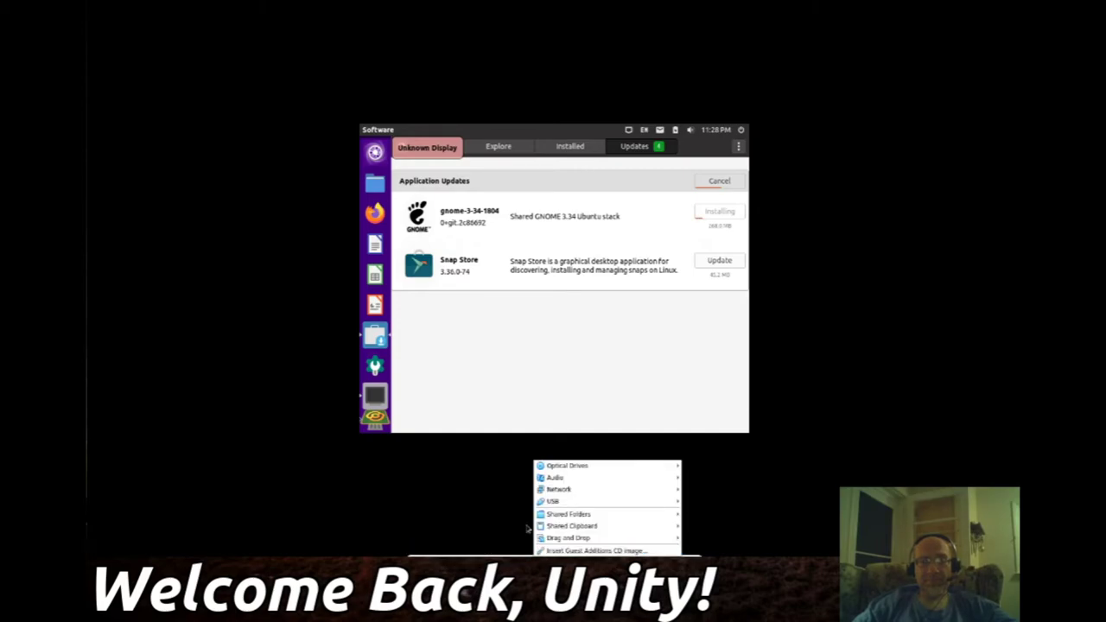
click(527, 528)
click(738, 146)
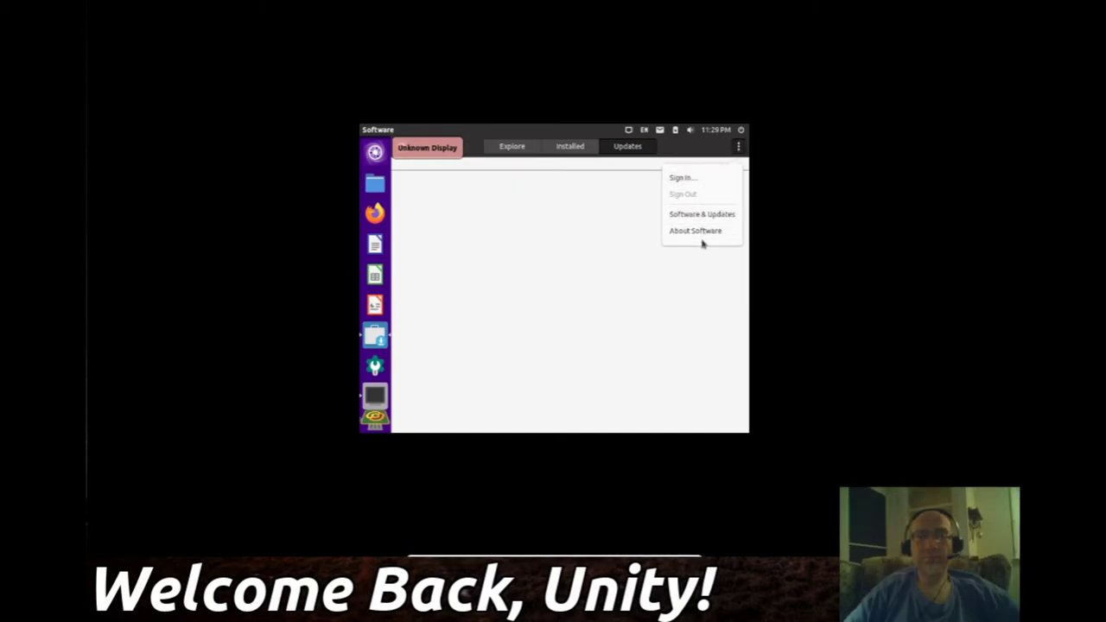
click(541, 220)
- Set the display resolution to 1680 x 1050 (16:10), apply and keep the new configuration, and close the Displays settings
click(375, 418)
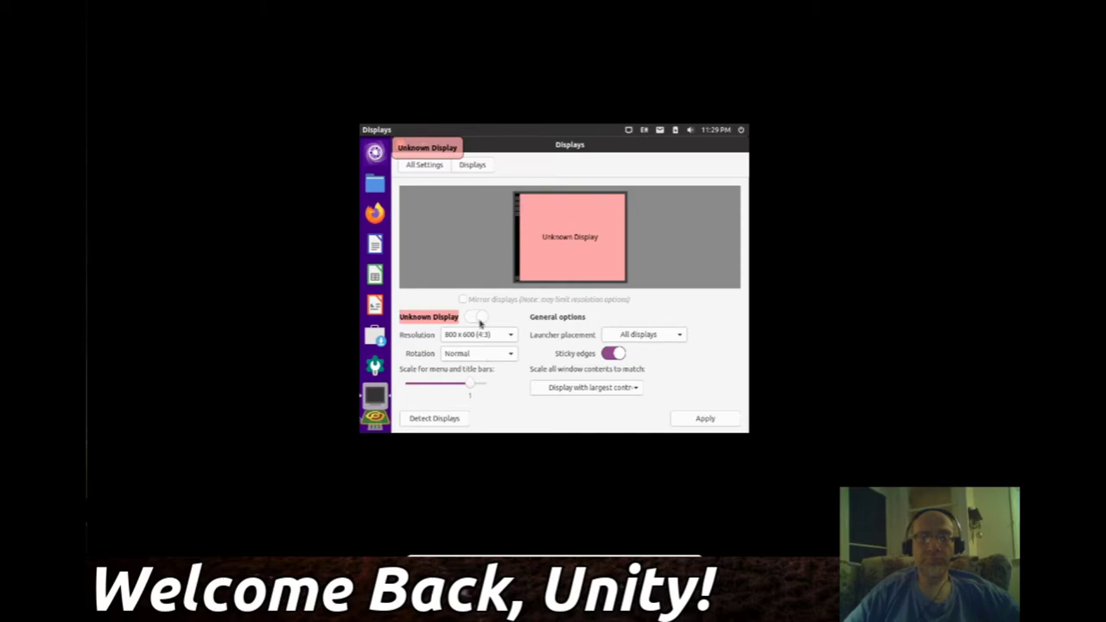
click(510, 336)
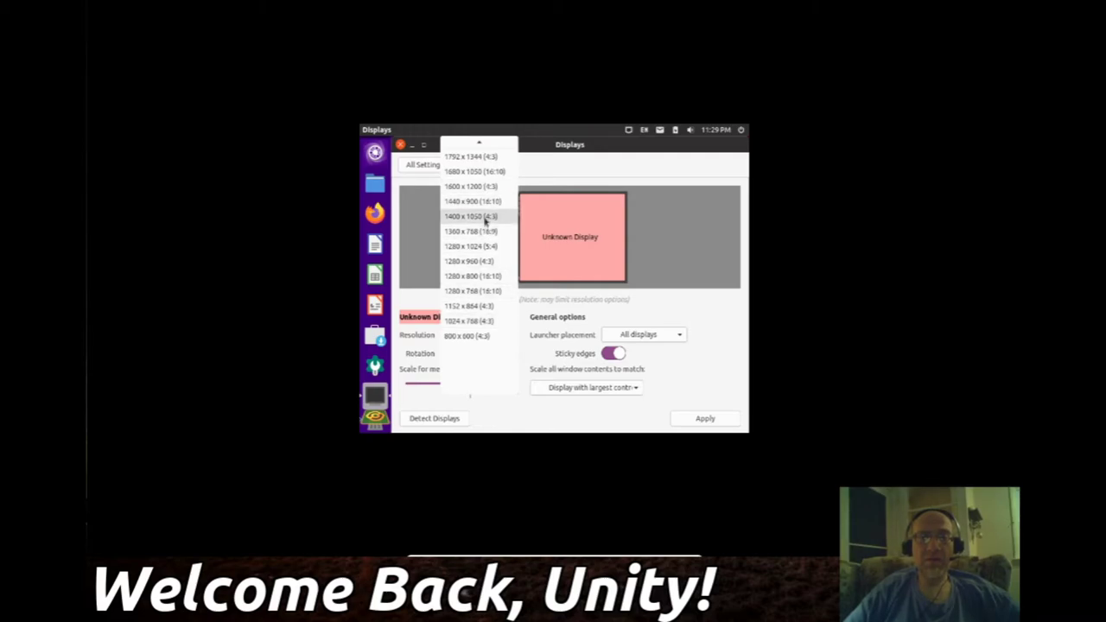
scroll(484, 221, up, 3)
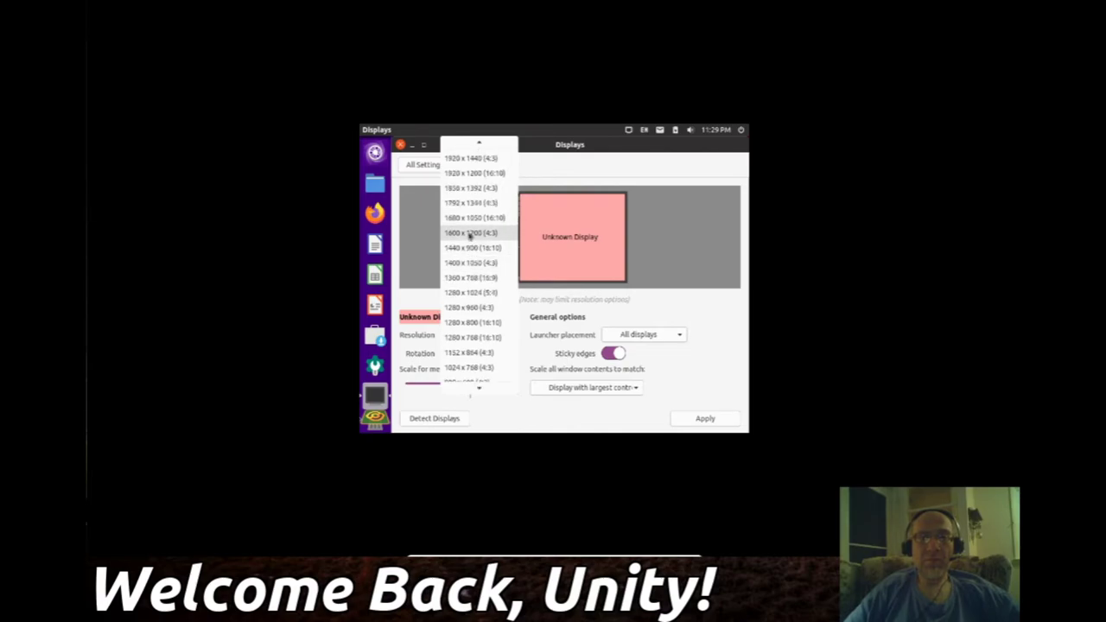
click(472, 220)
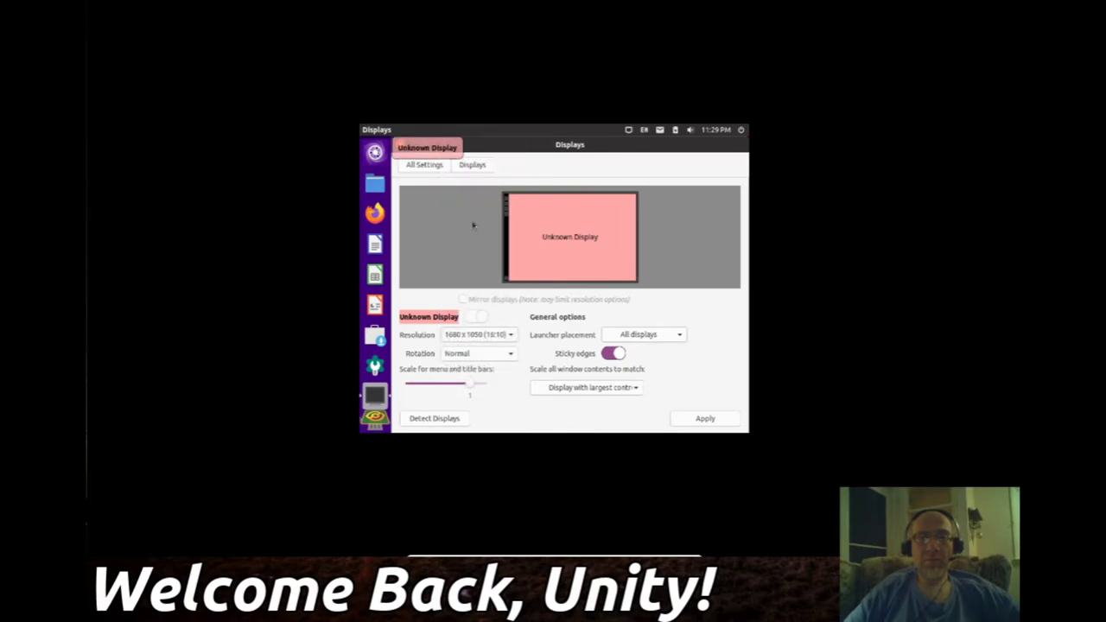
click(705, 418)
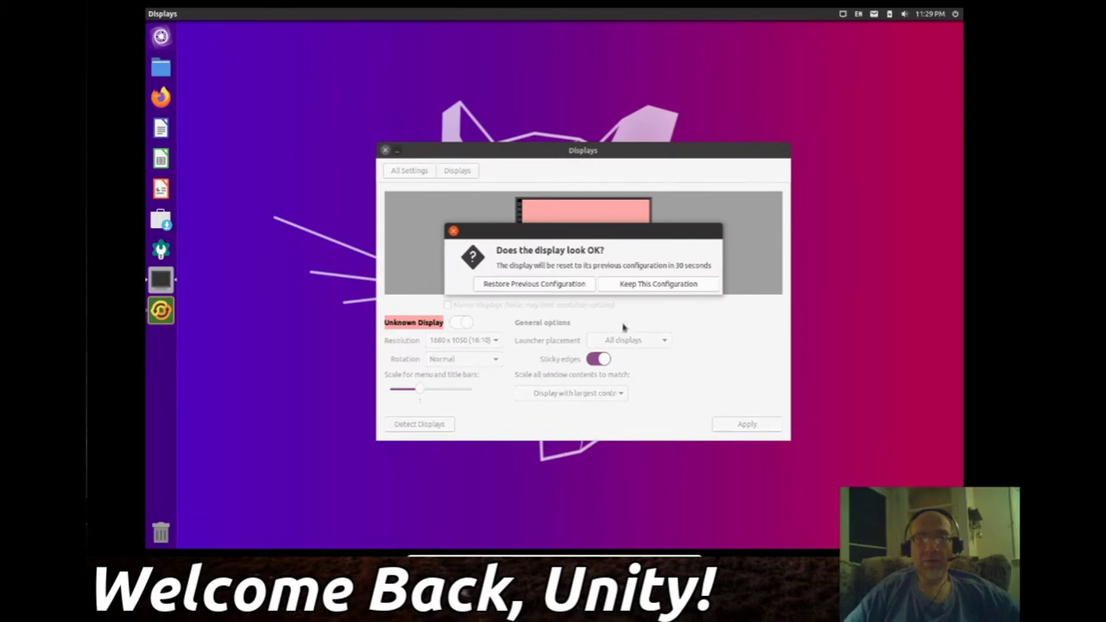
click(657, 283)
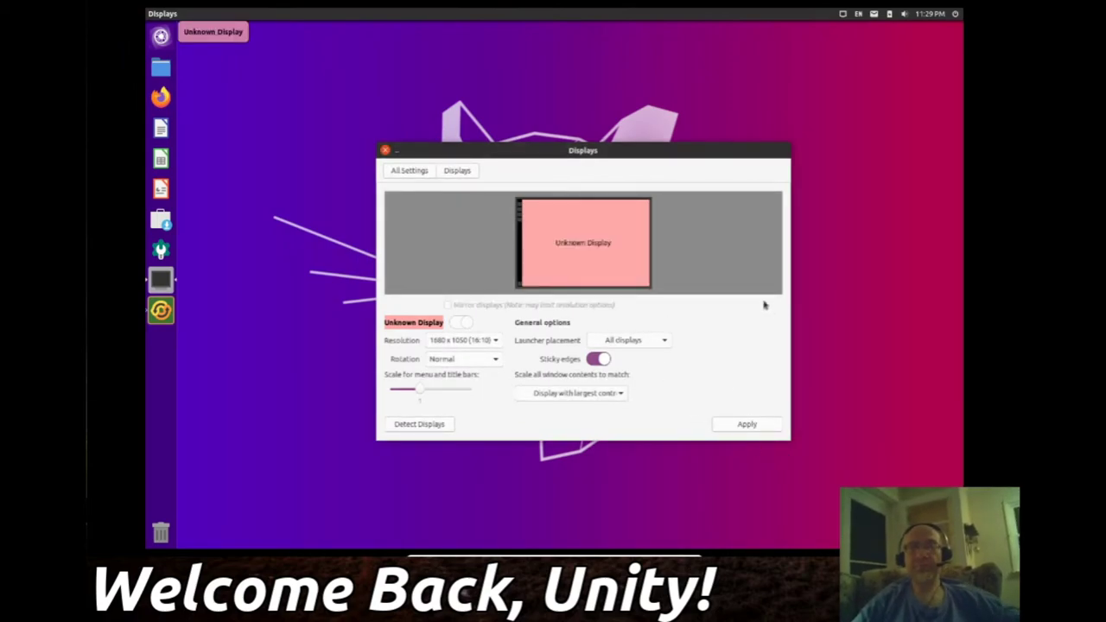
click(386, 151)
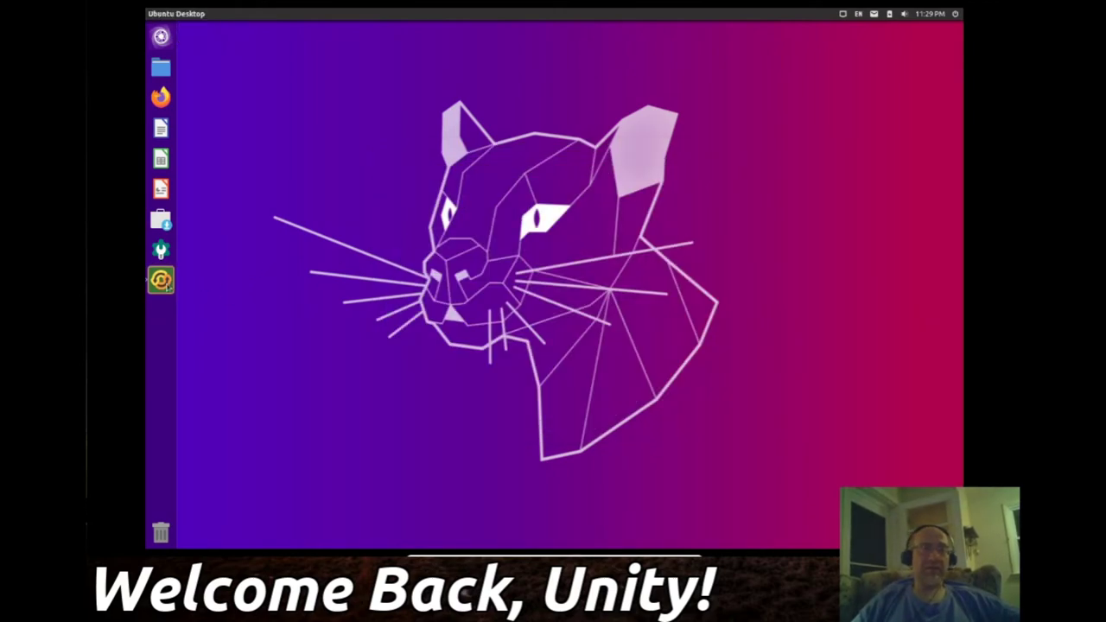
- Install the already downloaded Ubuntu 20.04 software updates and authenticate with the account password
click(161, 281)
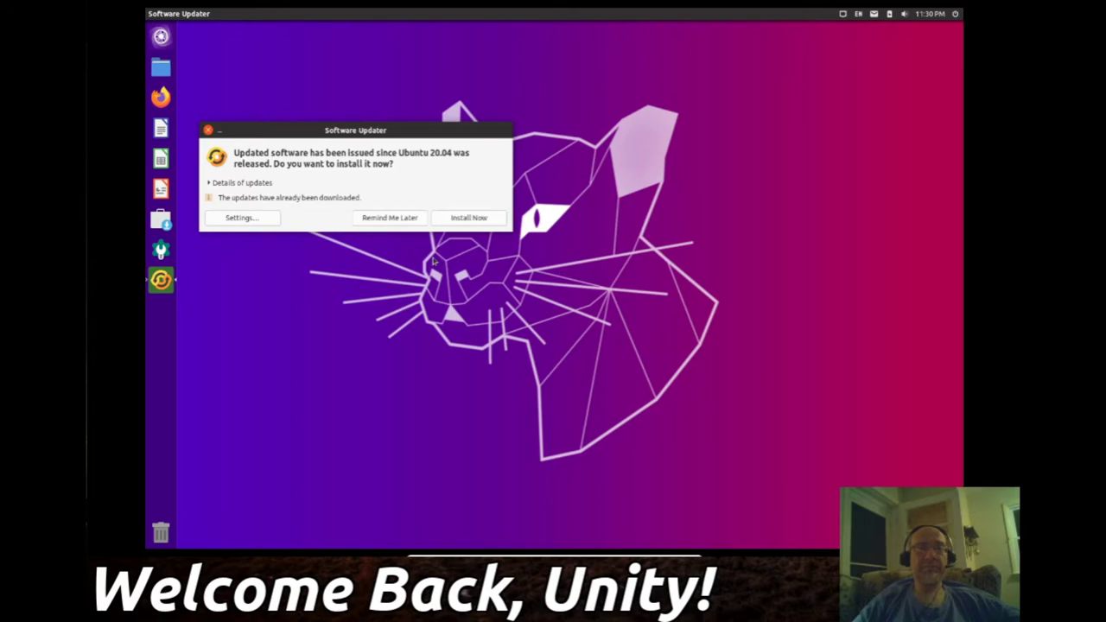
click(468, 217)
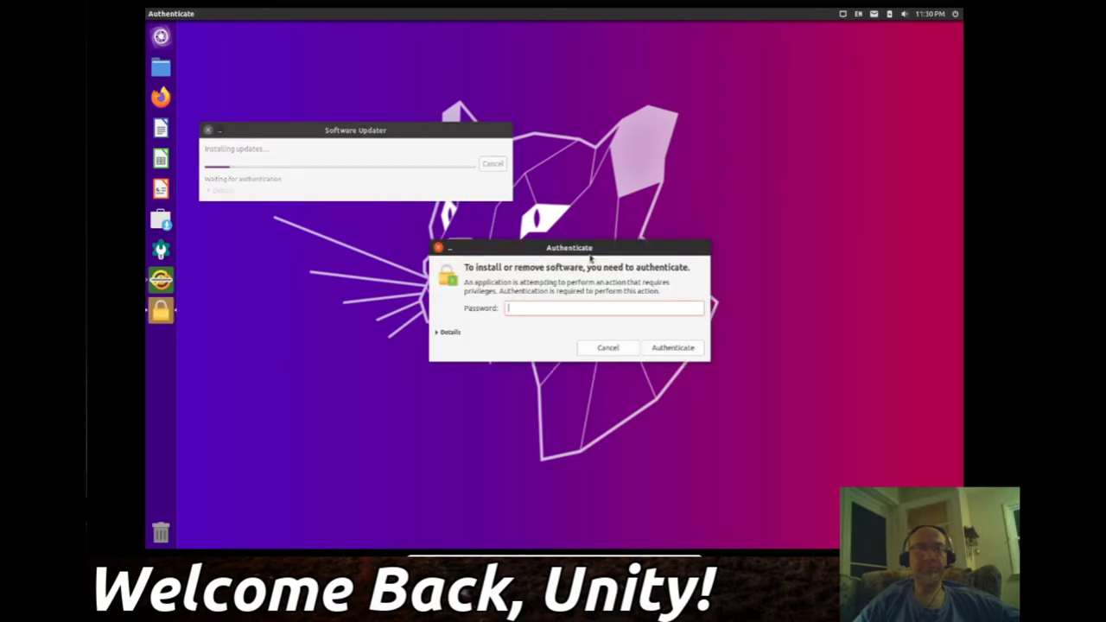
text(*****)
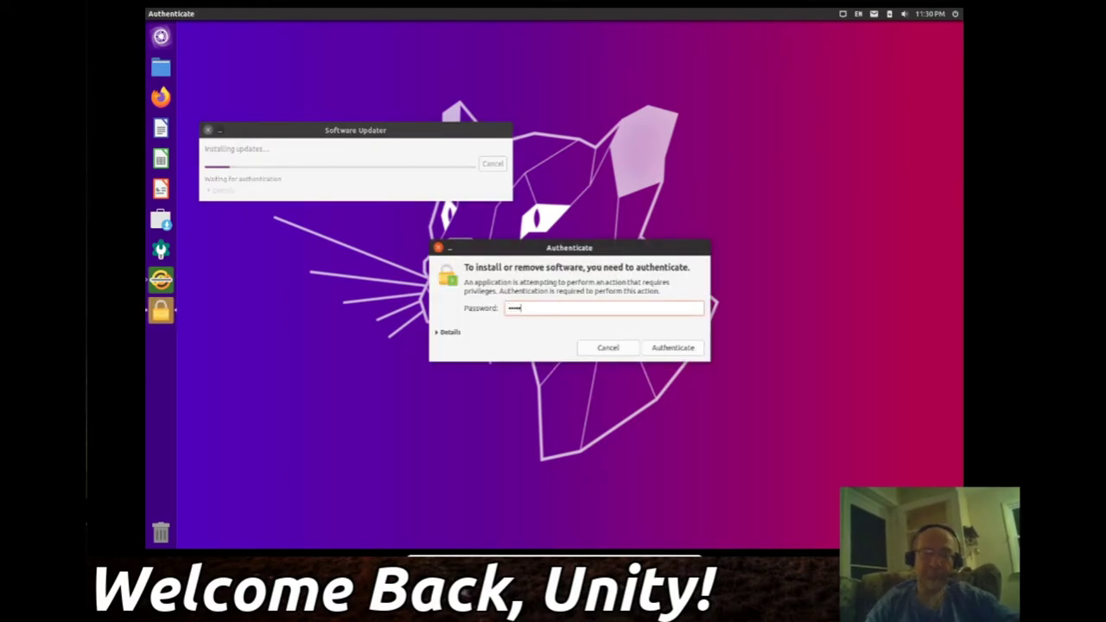
key(Return)
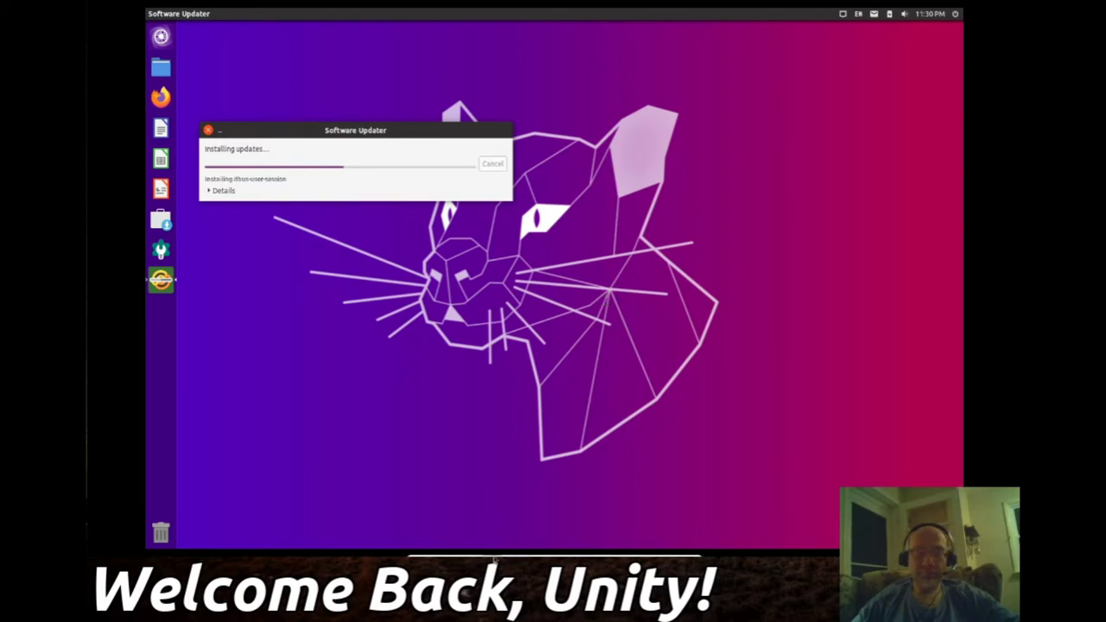
- Insert the Guest Additions CD image, run its installer with the account password, and reposition the installation window
mouse_move(515, 554)
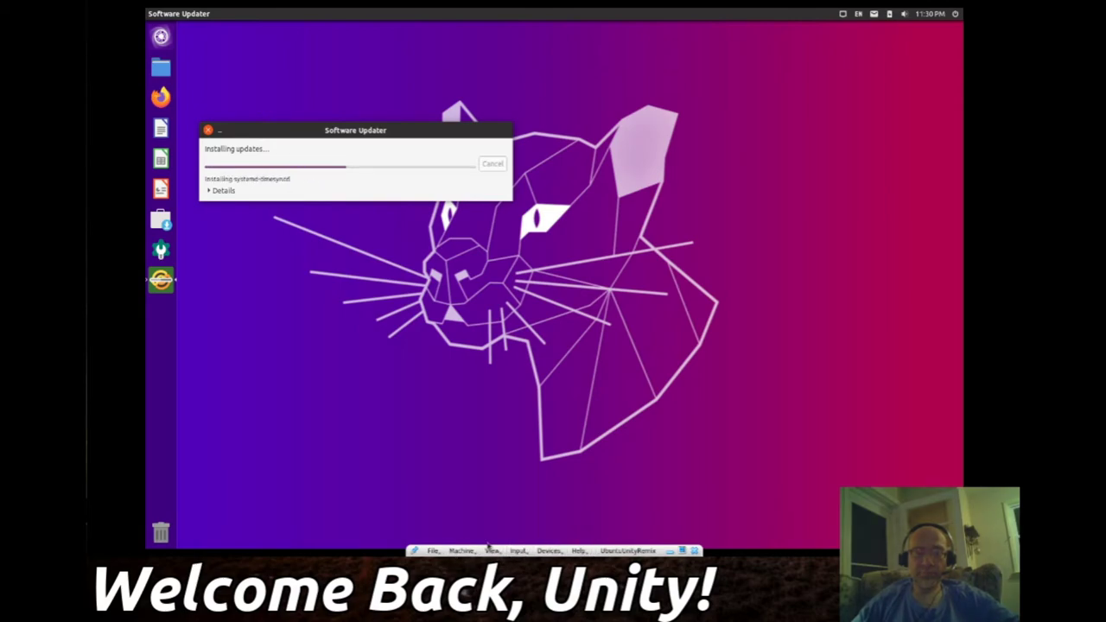
click(517, 551)
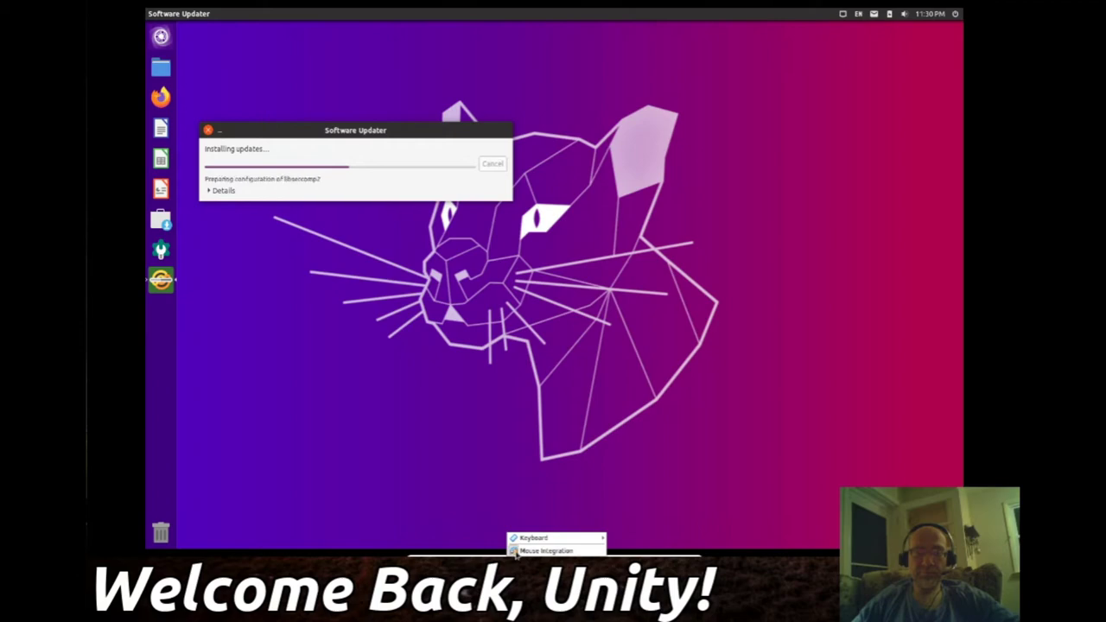
click(482, 519)
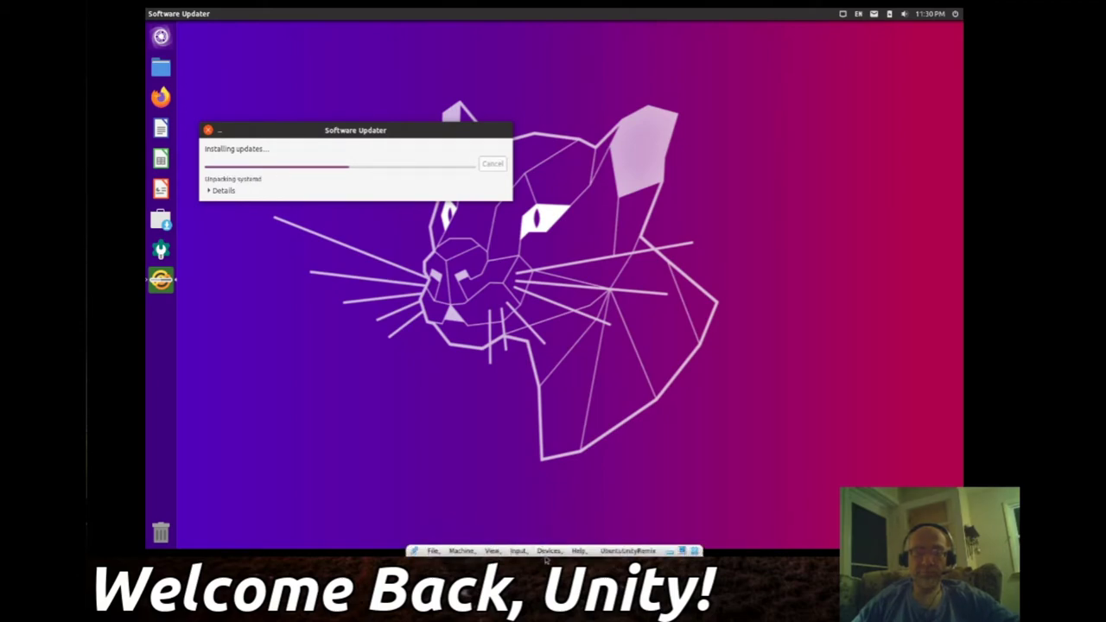
click(544, 551)
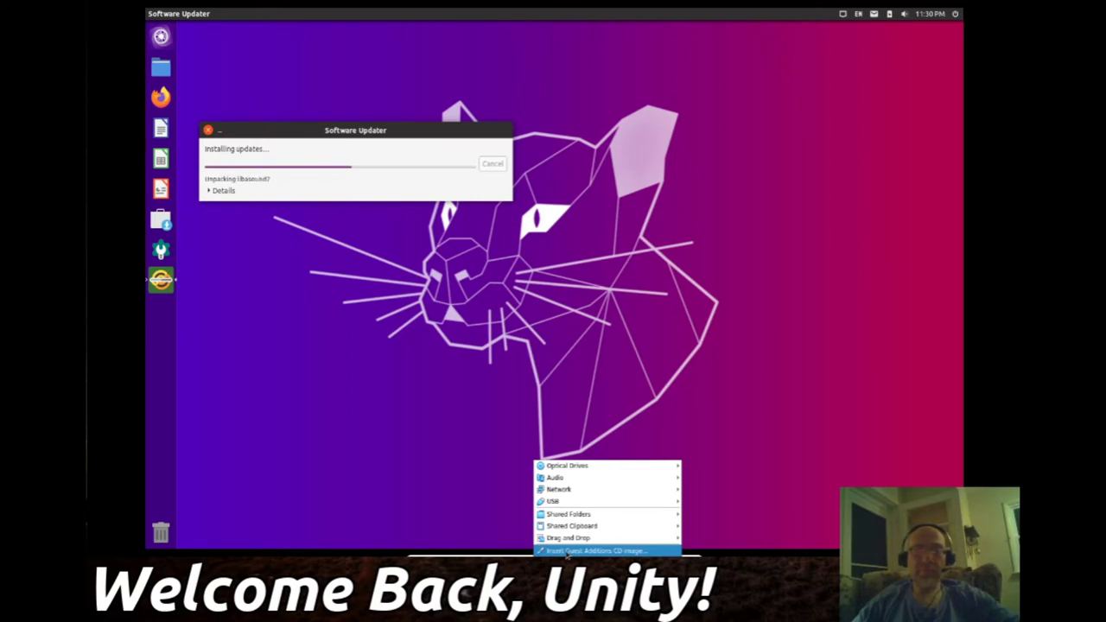
click(568, 553)
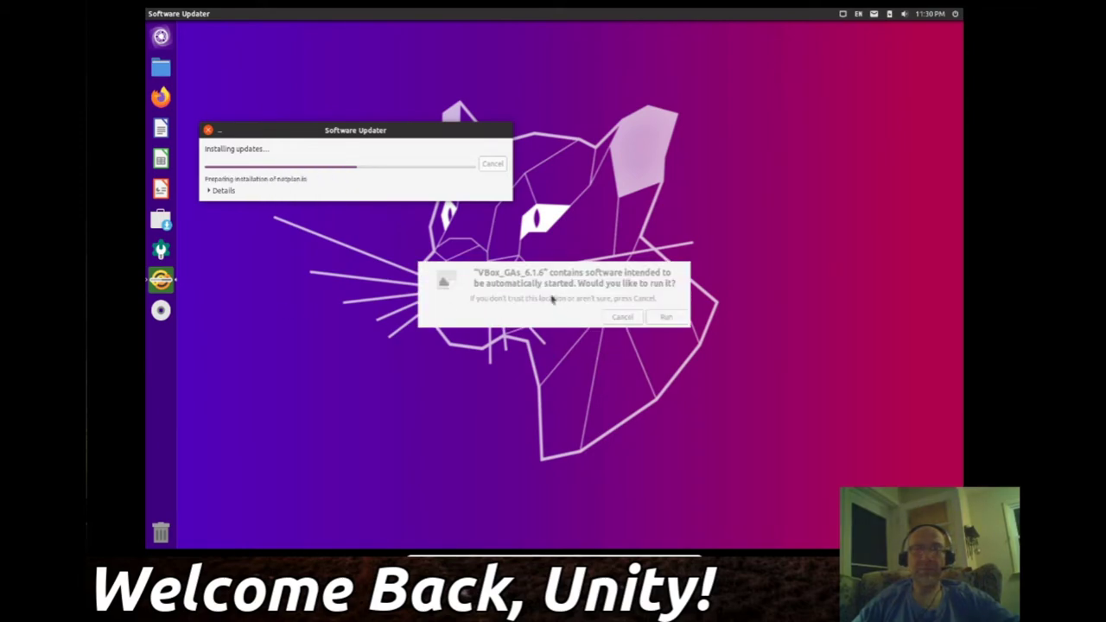
click(664, 318)
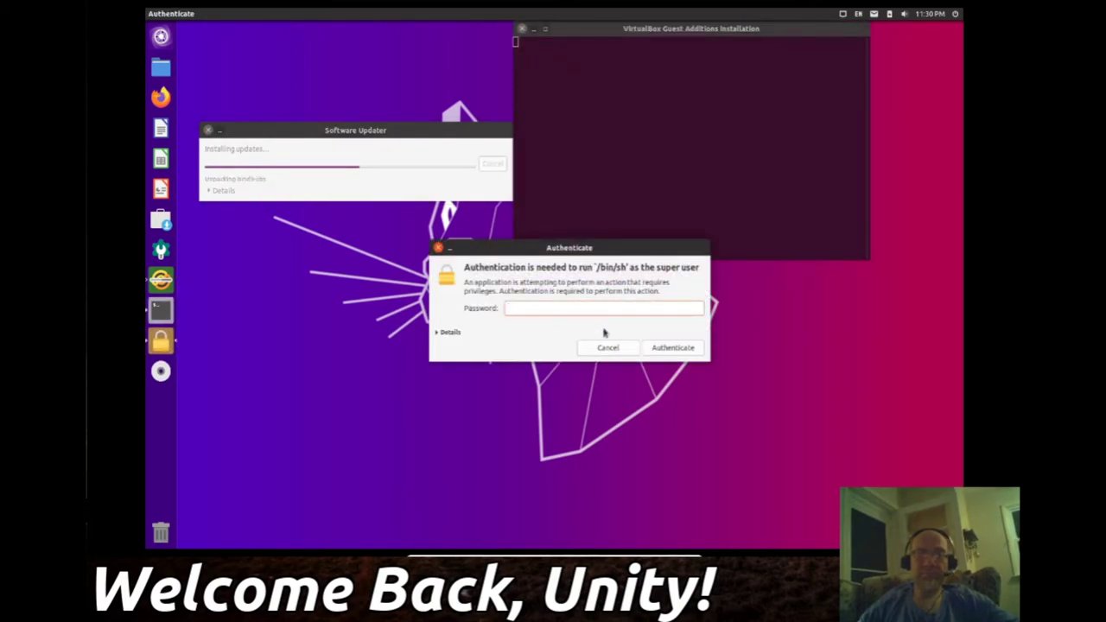
text(•••••)
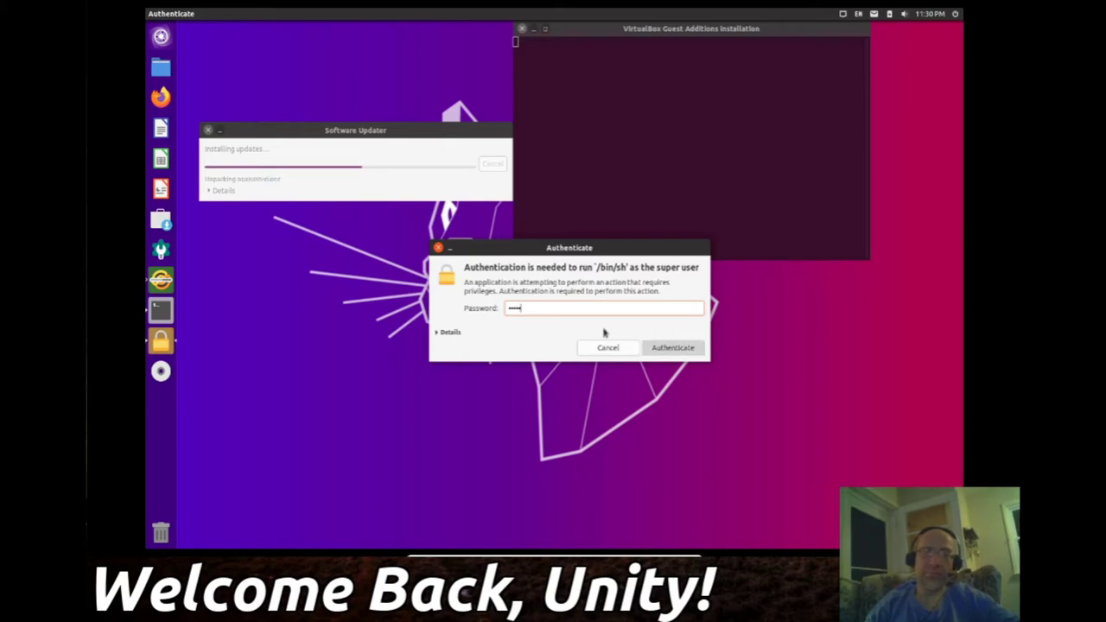
key(Return)
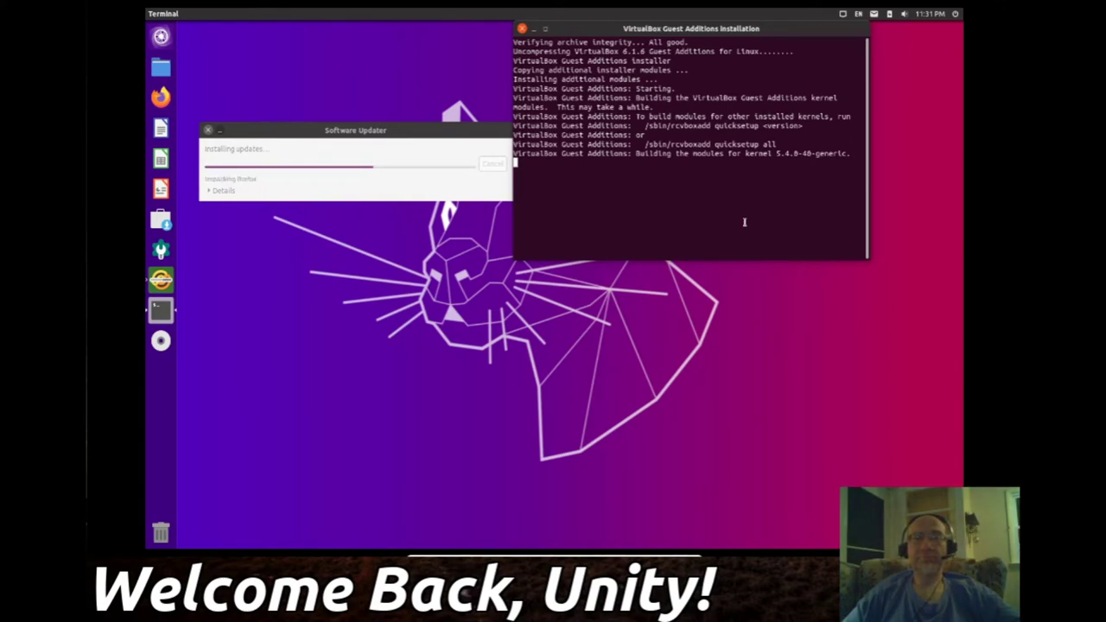
drag(709, 31, 719, 59)
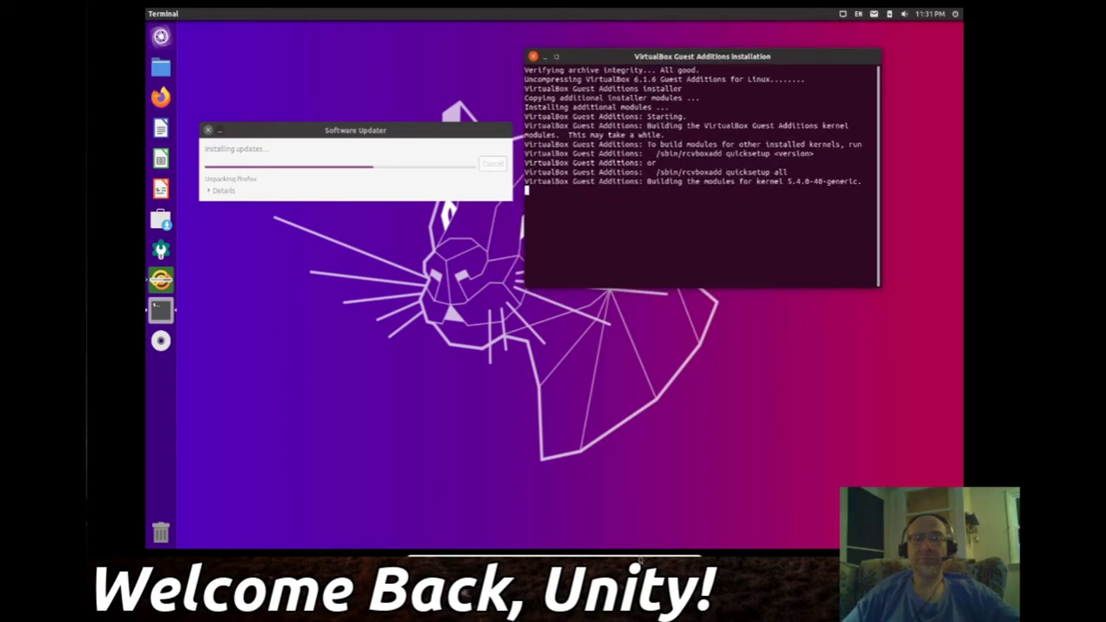
- Examine the contents of the VBox_GAs_6.1.6 disc in the file manager and close its window
mouse_move(641, 553)
click(546, 553)
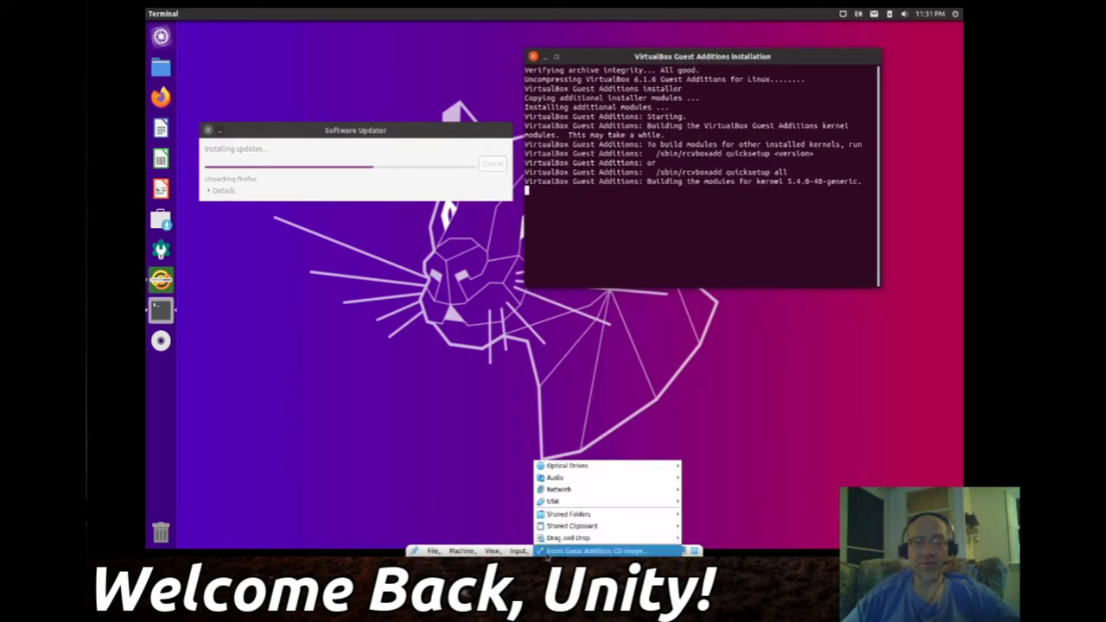
click(773, 354)
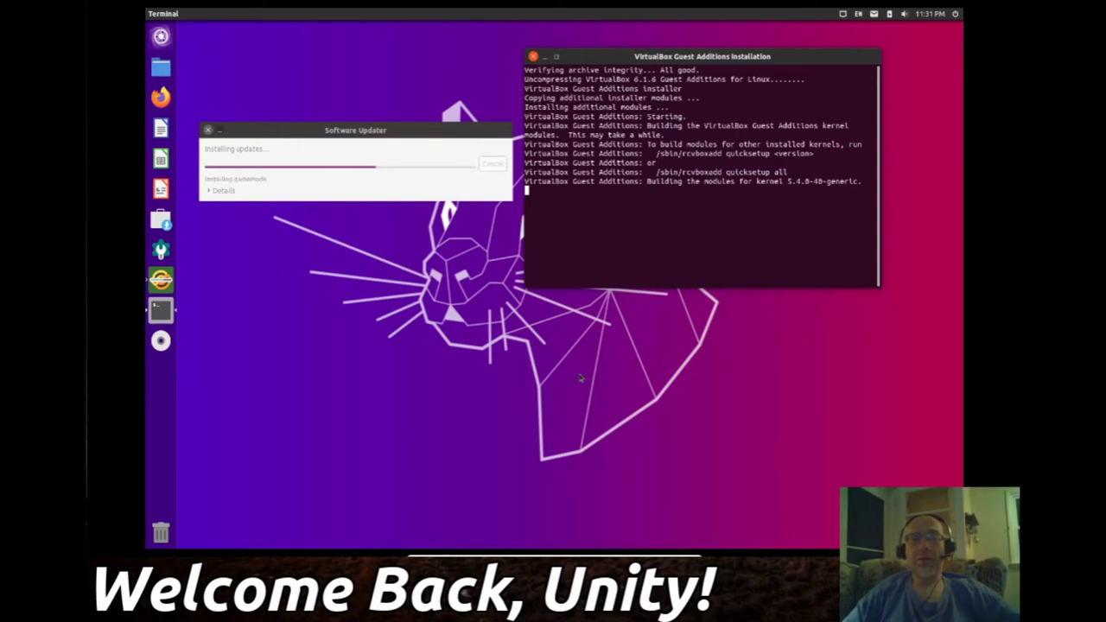
right_click(161, 342)
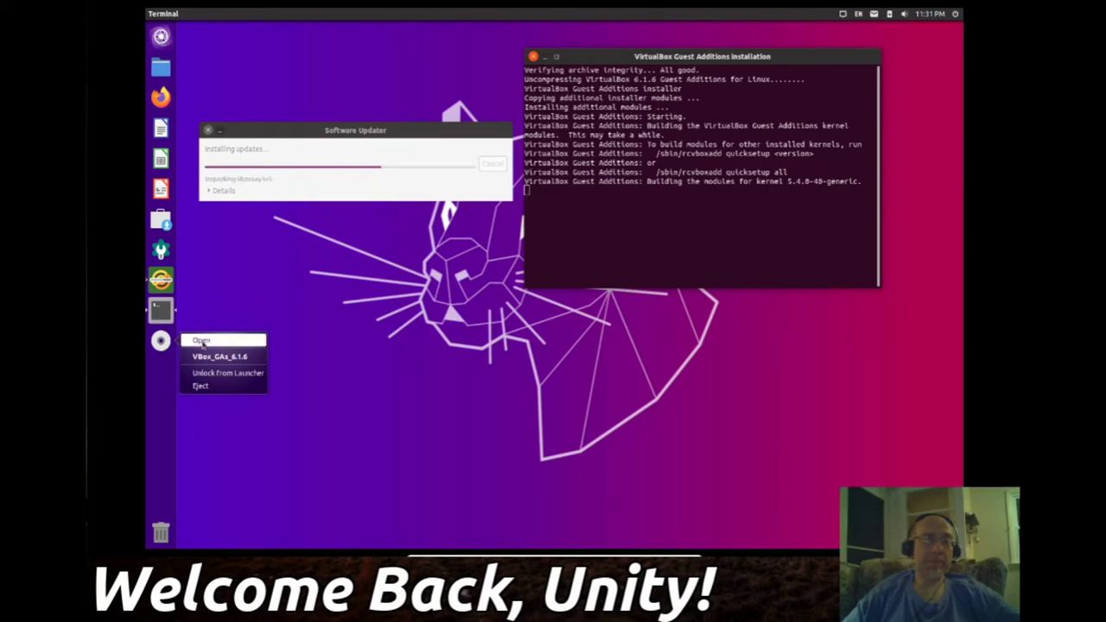
click(201, 343)
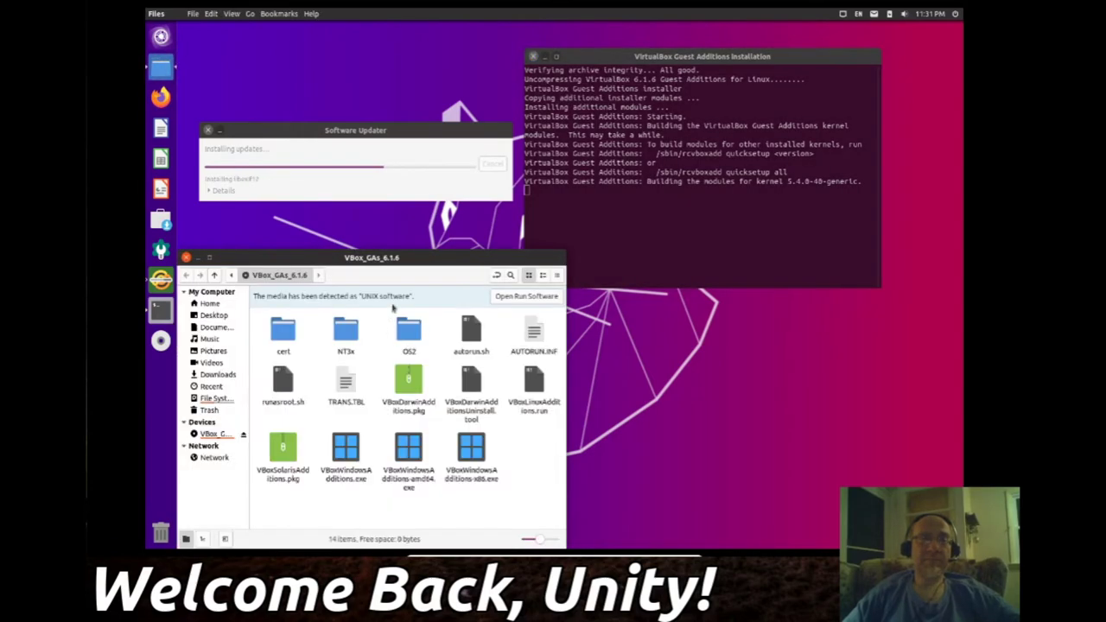
drag(429, 266, 590, 155)
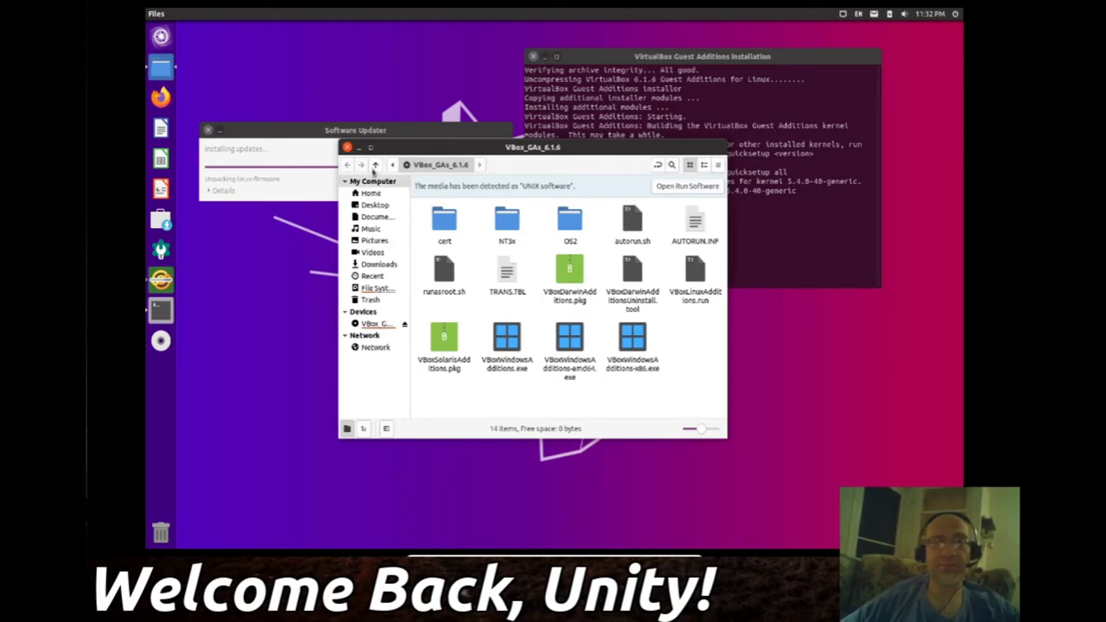
click(347, 147)
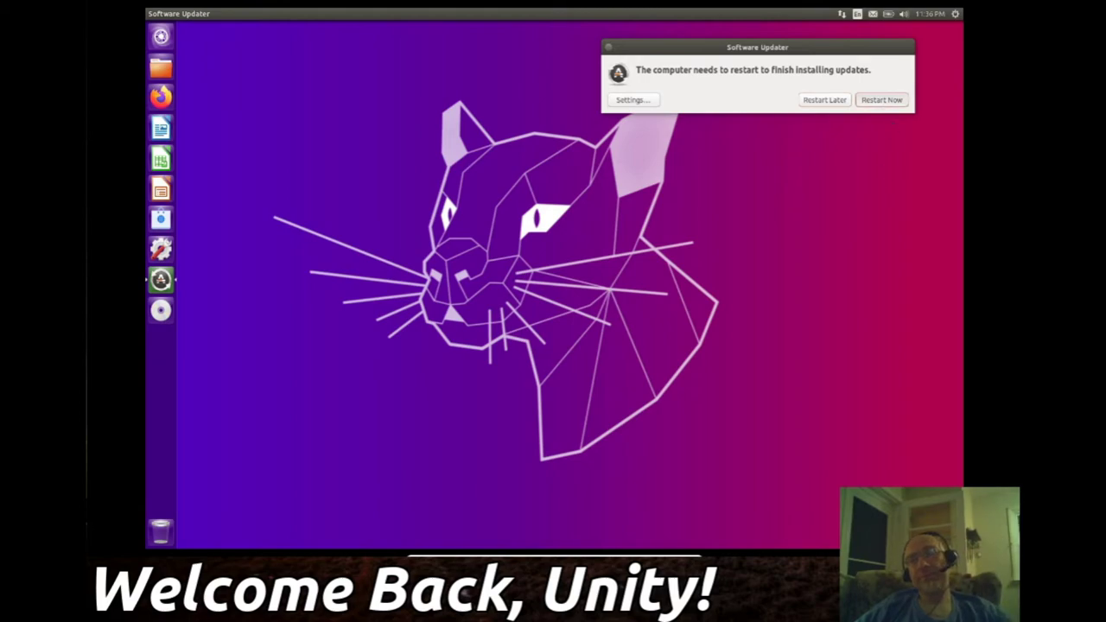
- Restart the guest to finish the updates, dismiss the mouse integration notices, and log in with the account password
click(881, 100)
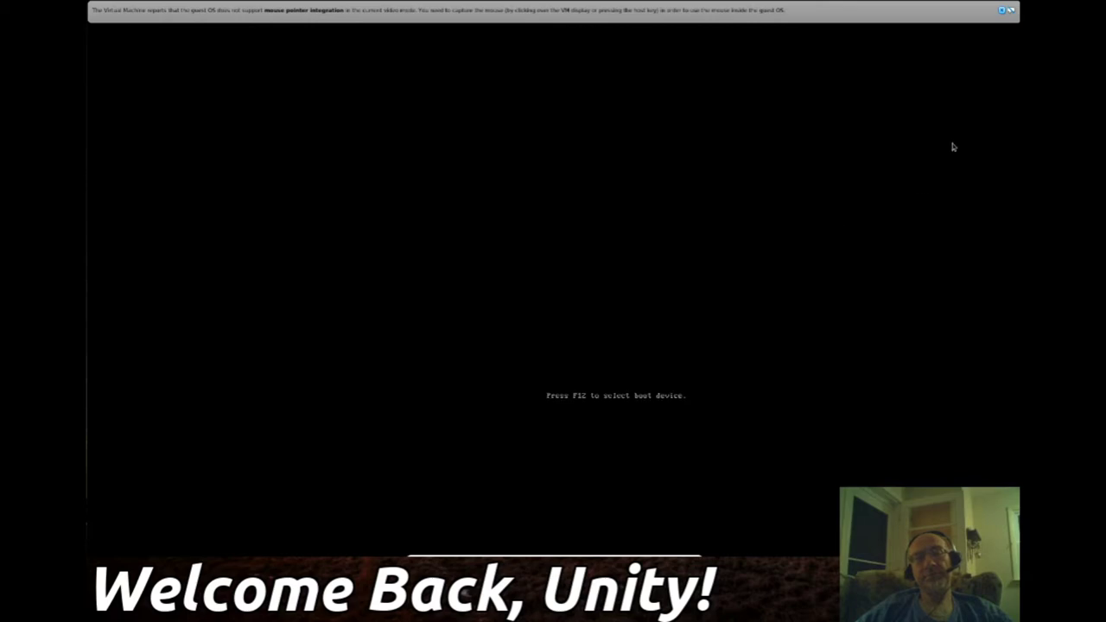
click(1000, 12)
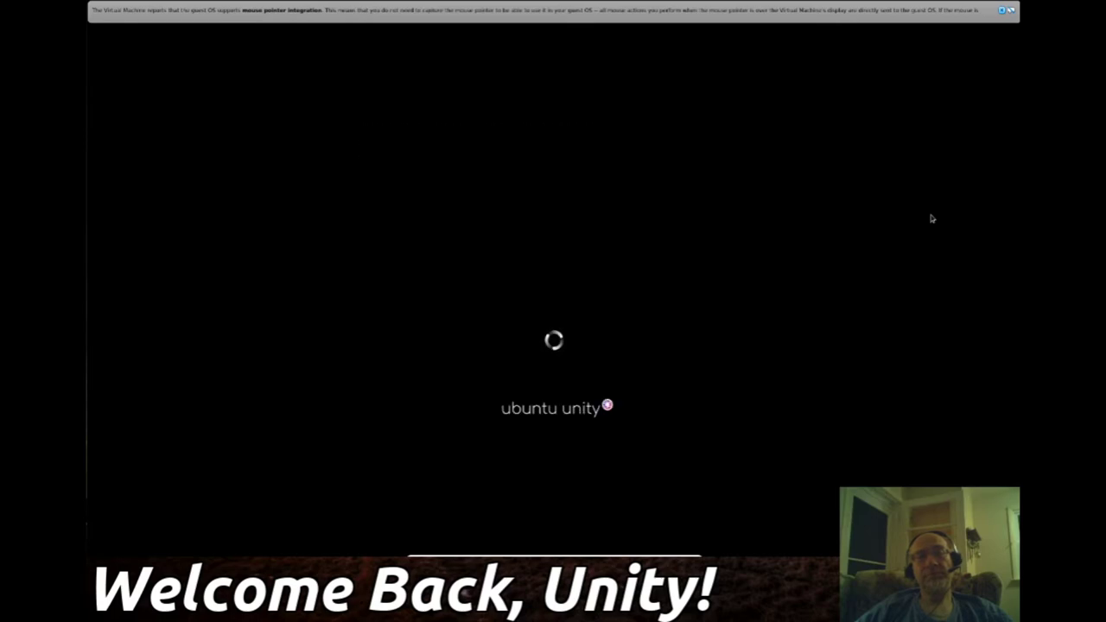
click(1002, 9)
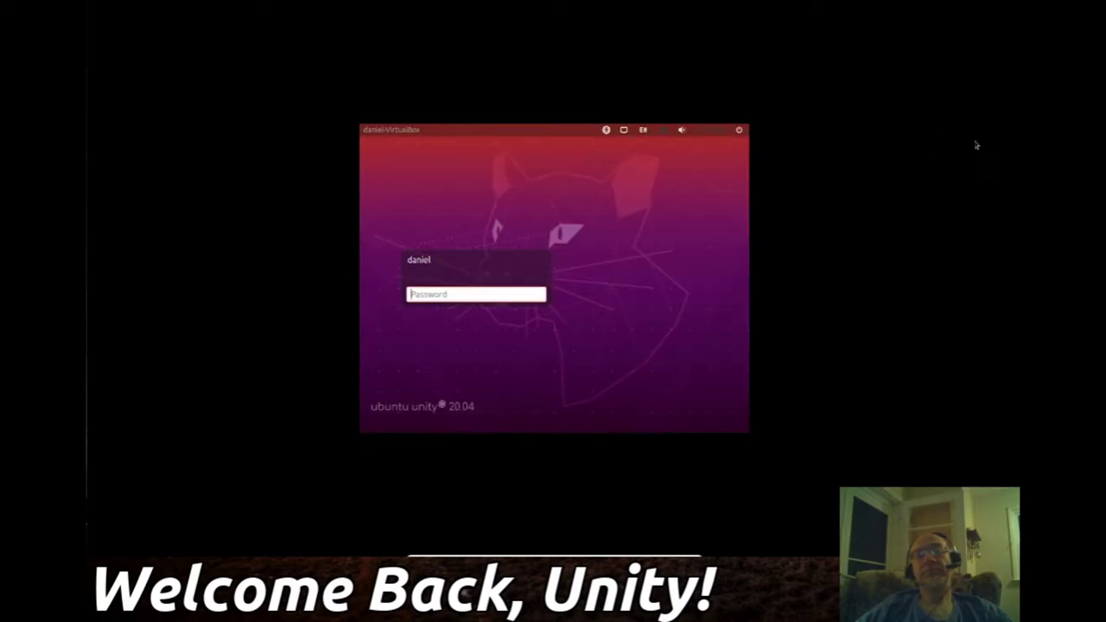
text(•••••)
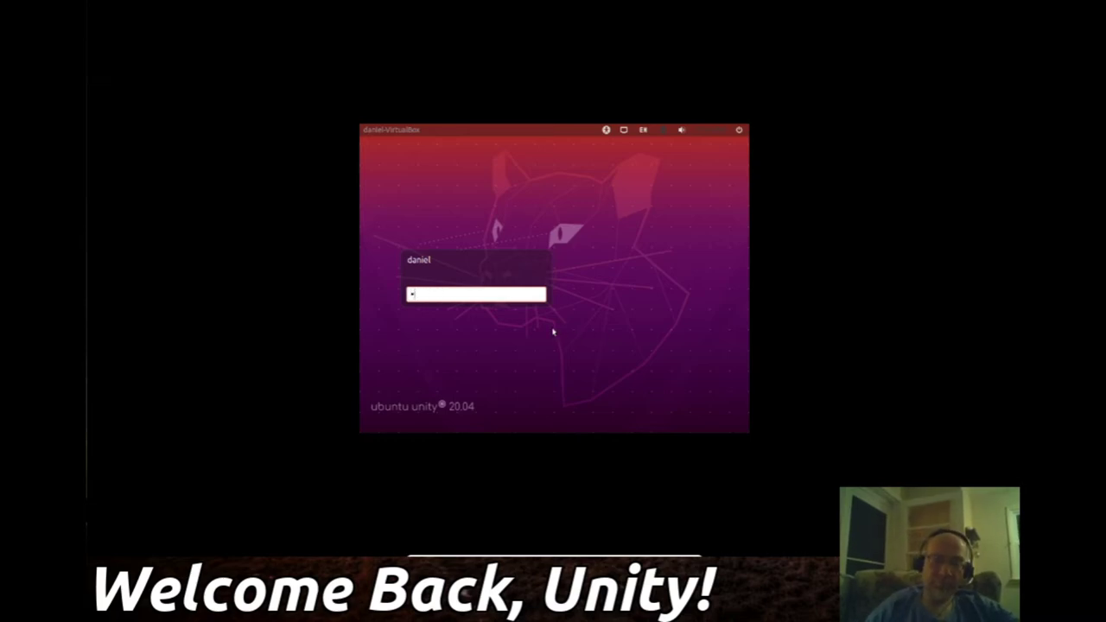
key(Return)
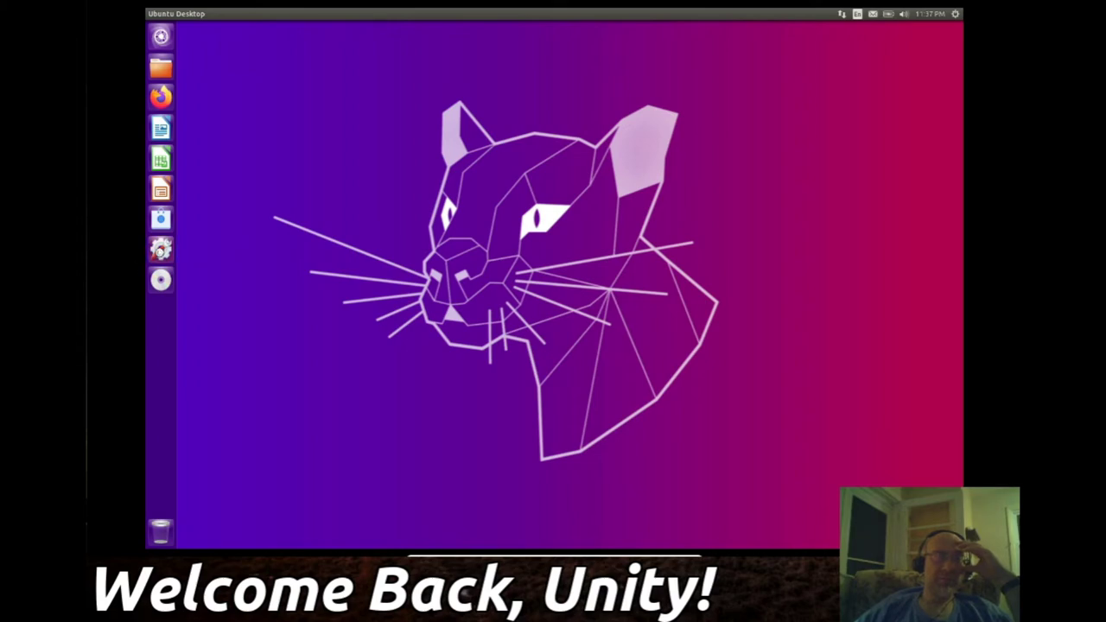
- Set the display resolution to 1920 x 1080 (16:9), apply and keep the configuration, and close the Displays settings
click(160, 248)
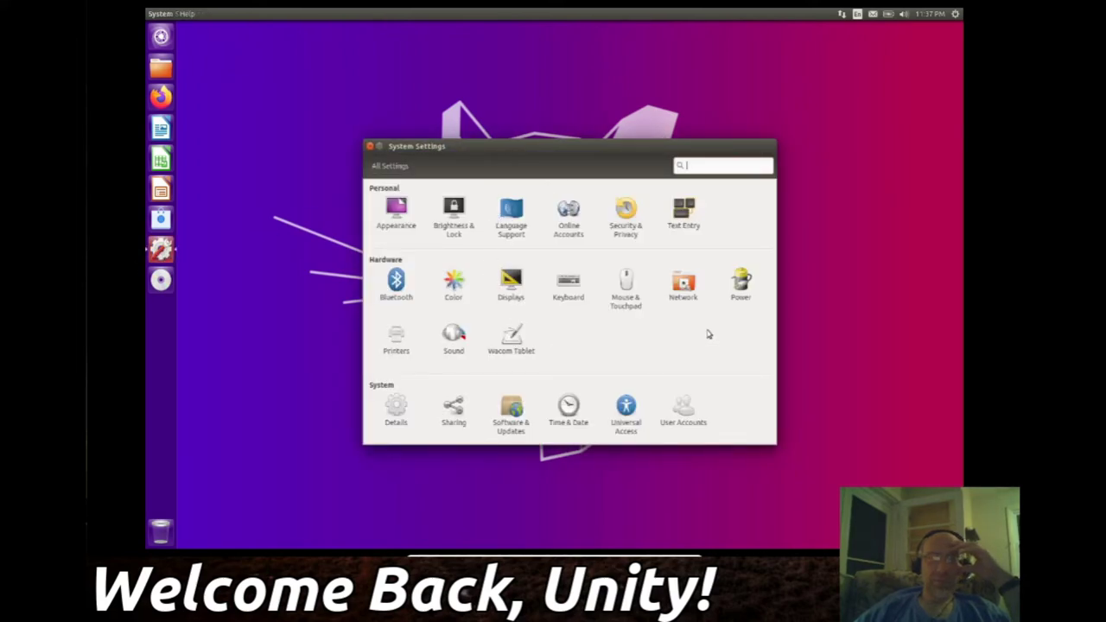
click(513, 285)
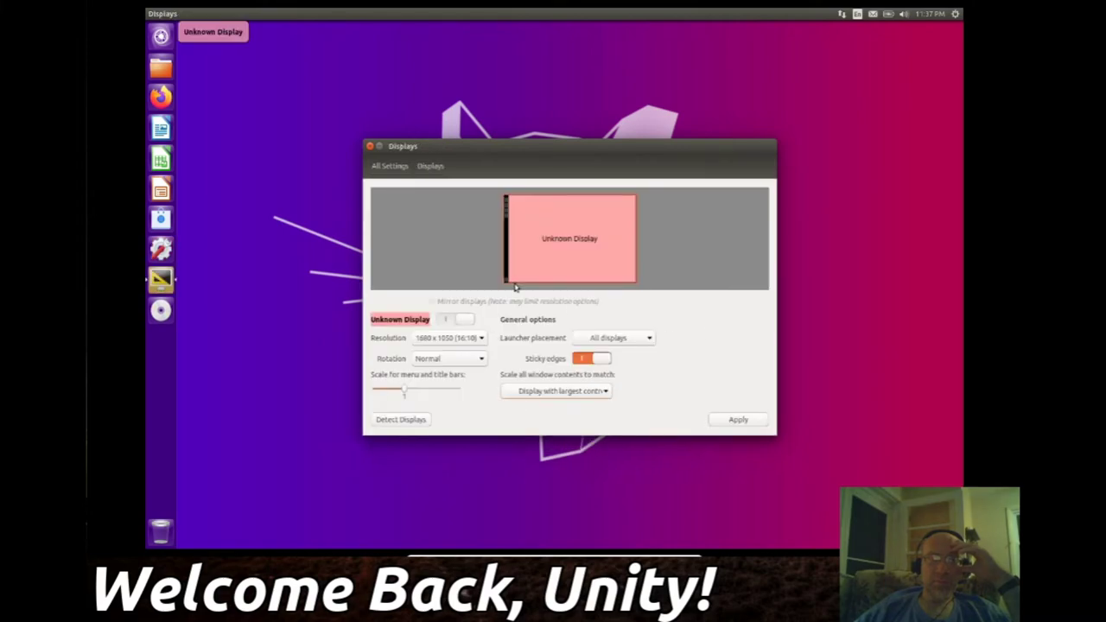
click(464, 344)
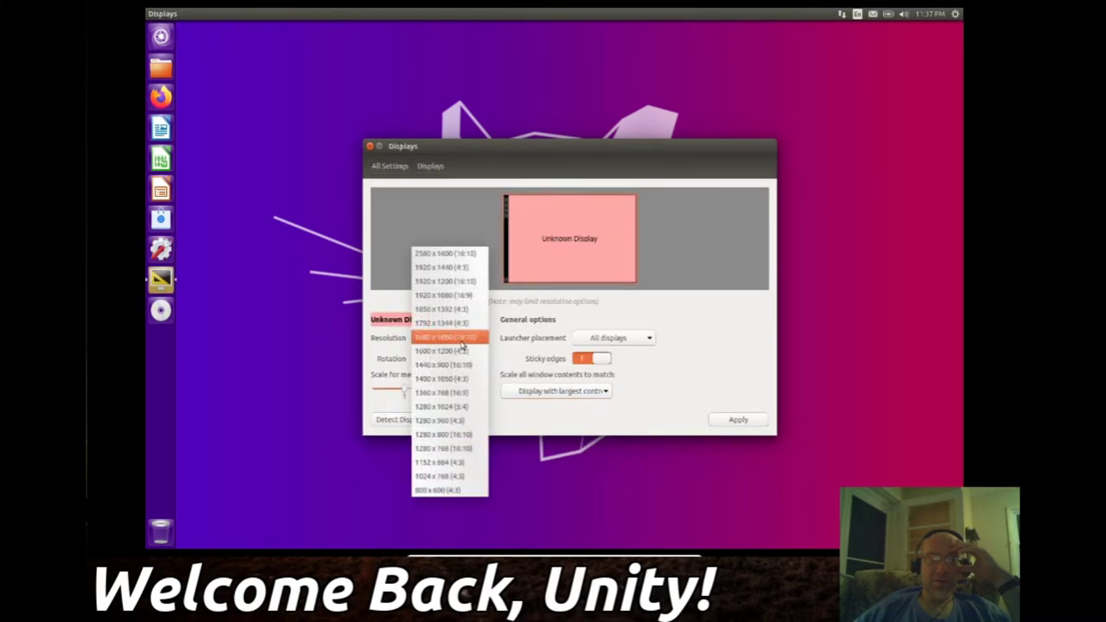
click(445, 295)
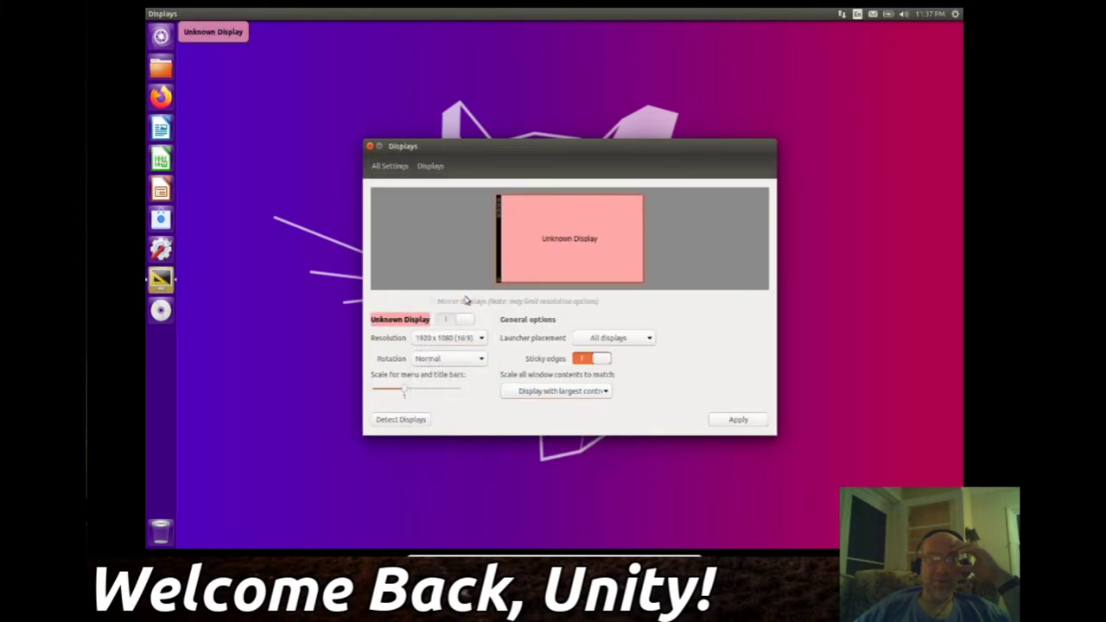
click(732, 421)
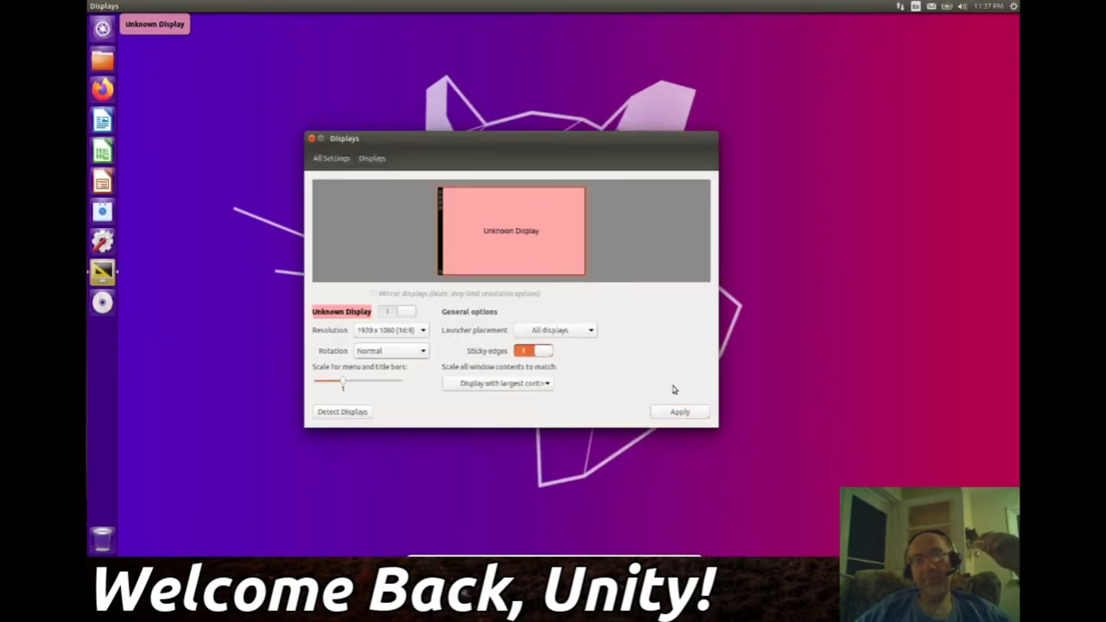
click(591, 272)
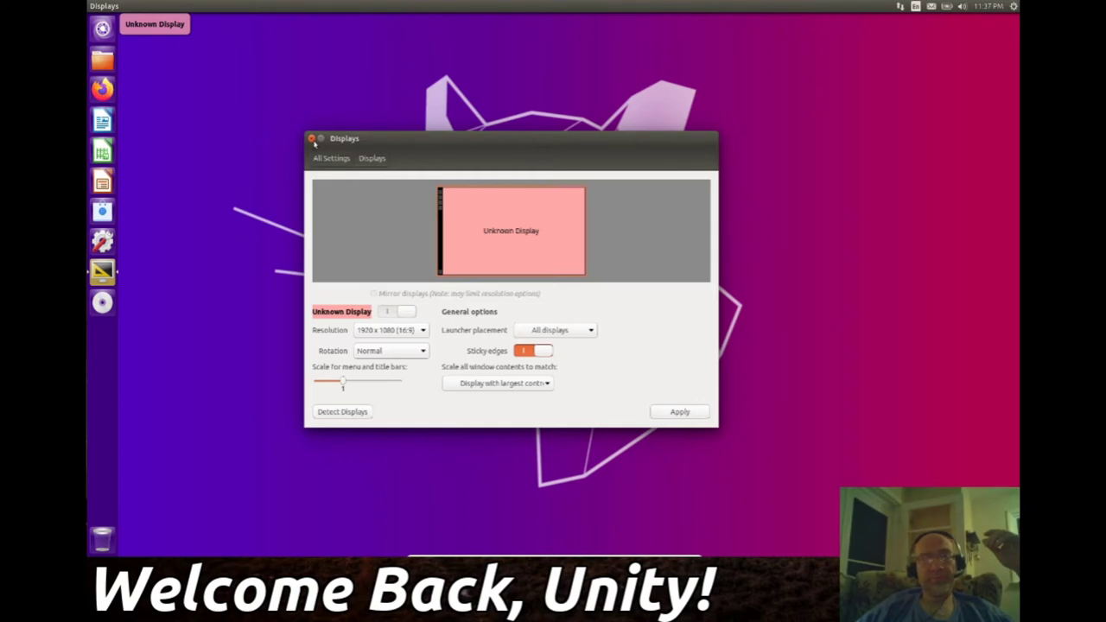
key(alt+F4)
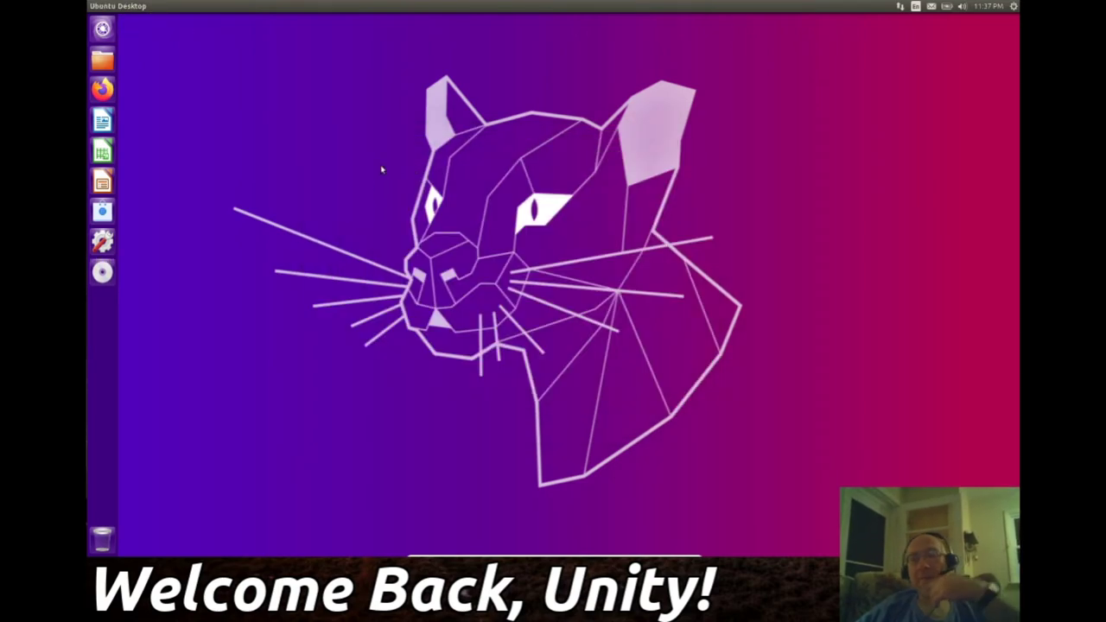
- Eject the VBox_GAs_6.1.6 Guest Additions disc
right_click(101, 272)
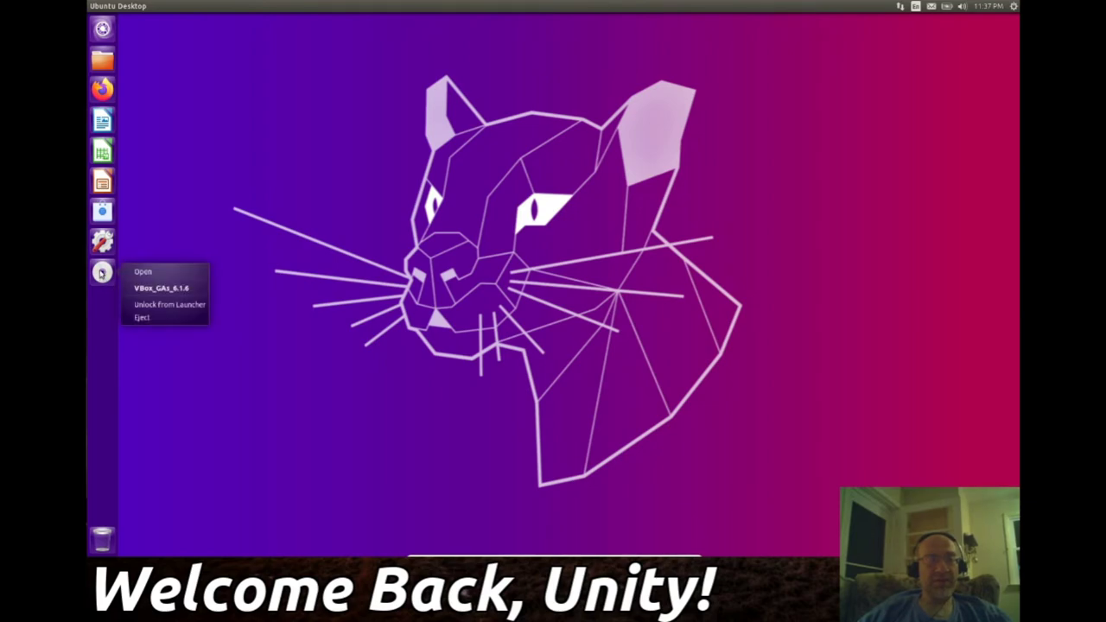
click(160, 318)
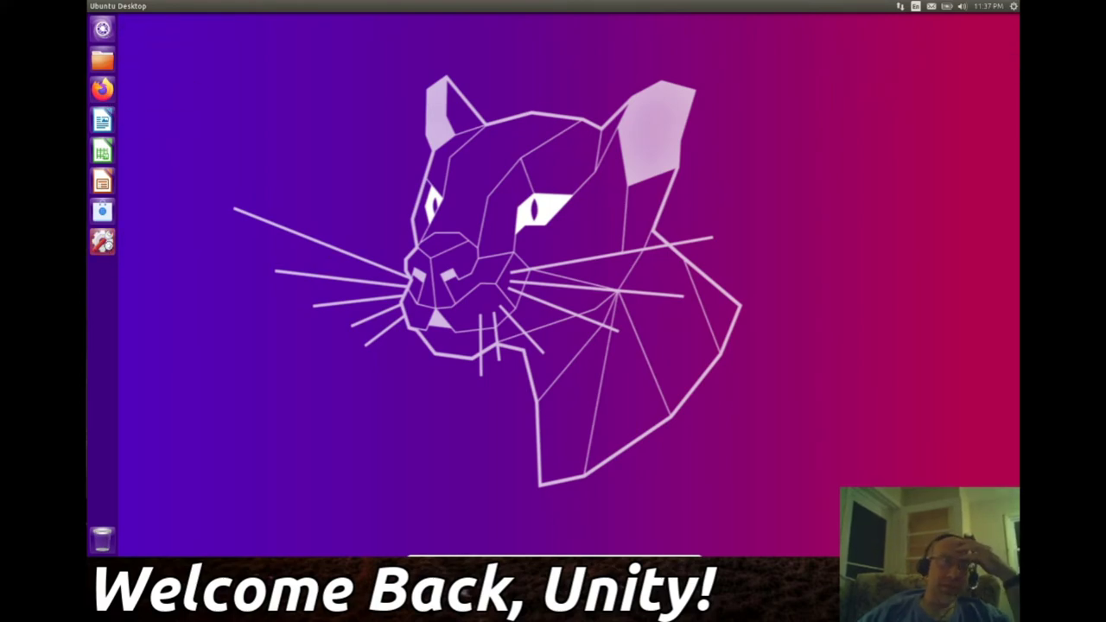
- Open the Appearance settings from System Settings and move the window higher on the desktop
click(103, 242)
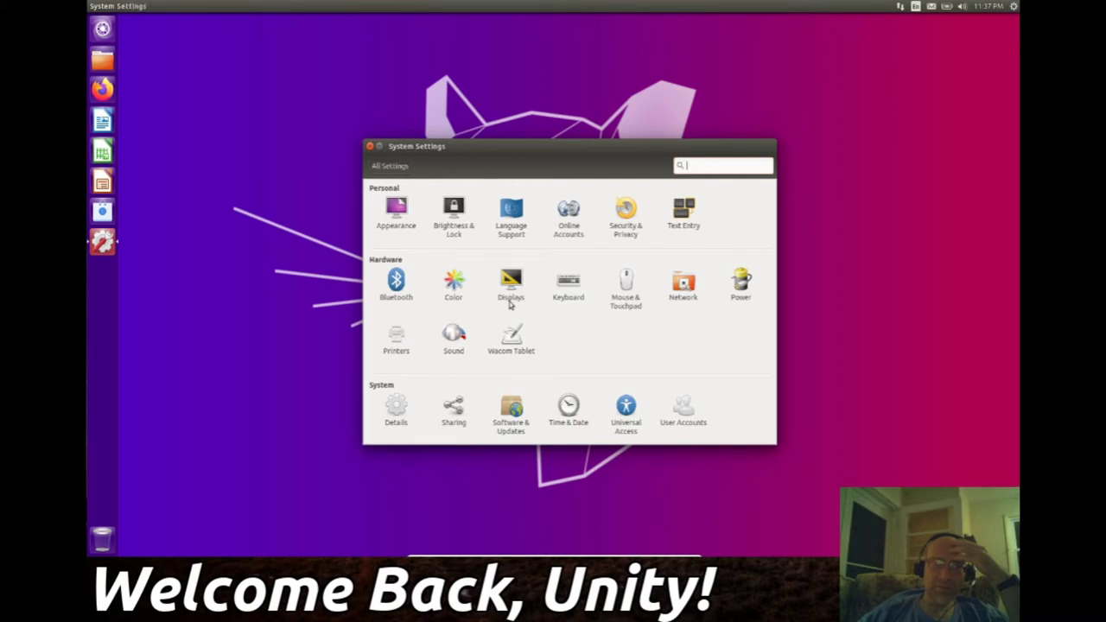
click(390, 214)
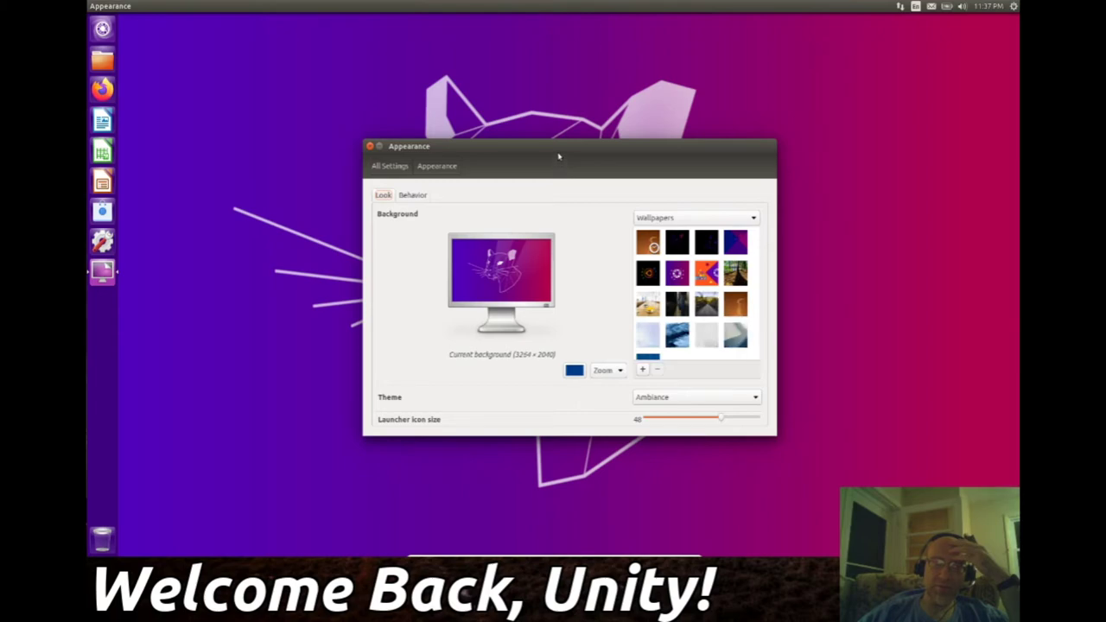
drag(559, 153, 530, 116)
click(358, 122)
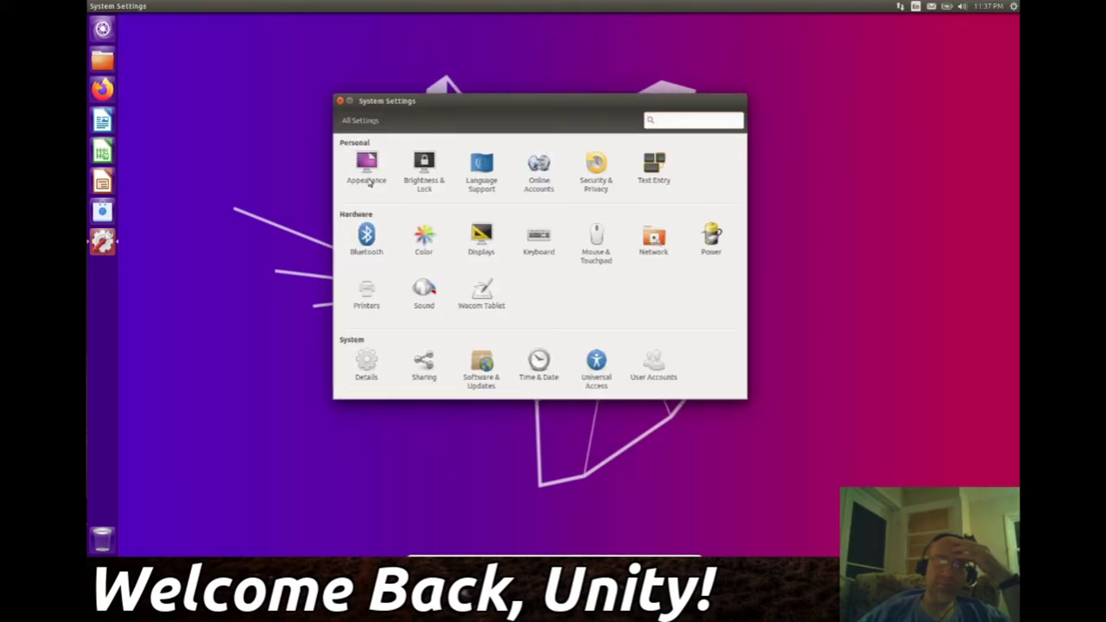
click(367, 172)
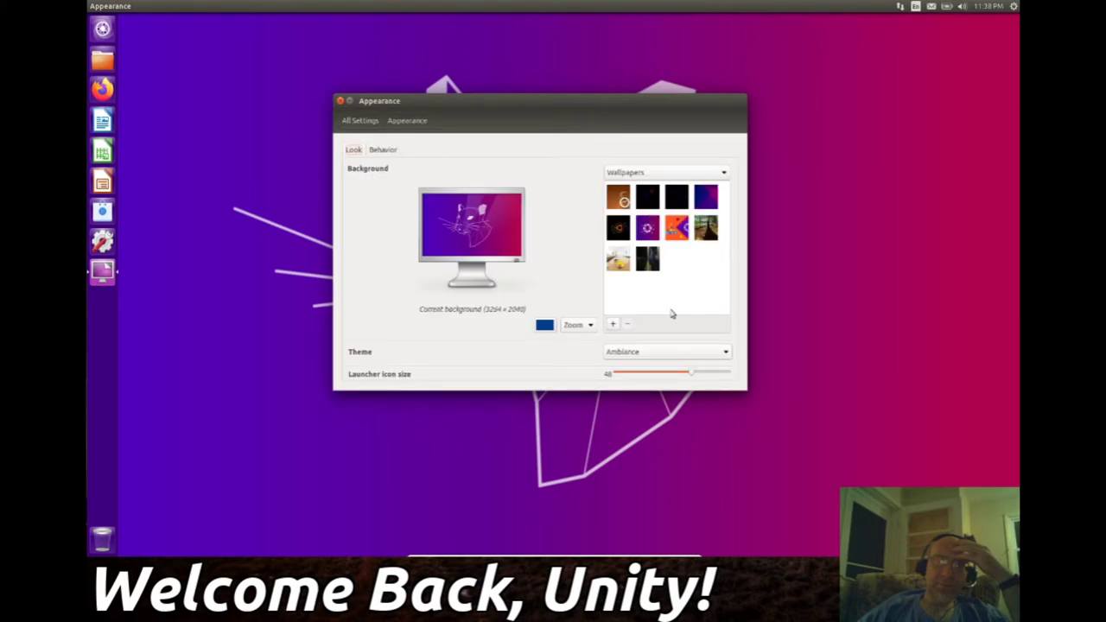
- Try the Adwaita theme on the desktop and switch back to Ambiance
click(638, 352)
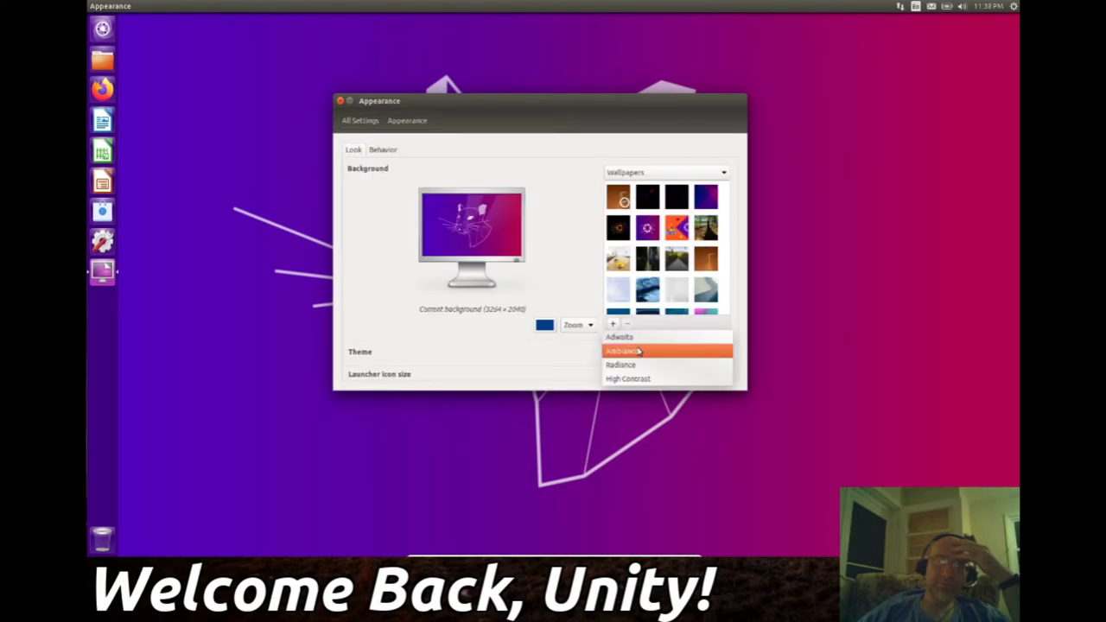
click(635, 338)
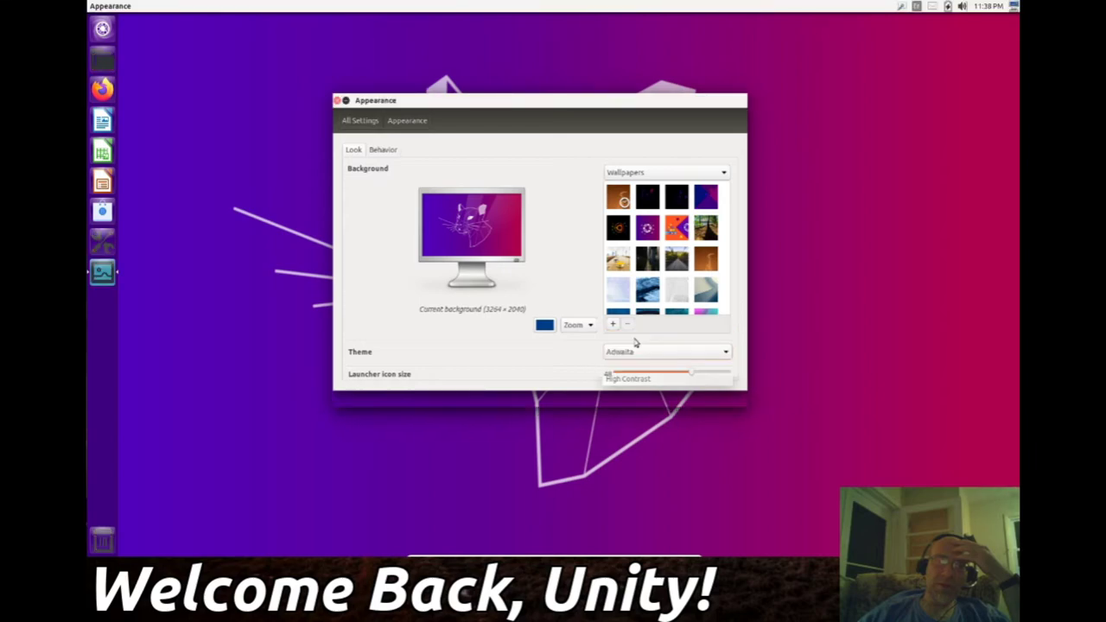
click(637, 360)
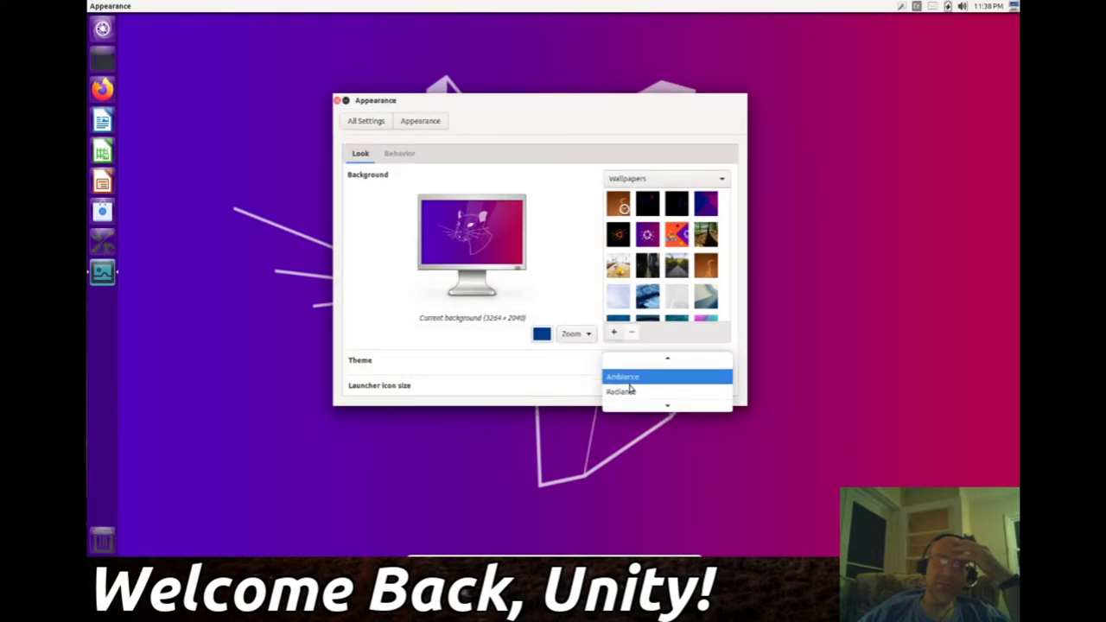
mouse_move(654, 405)
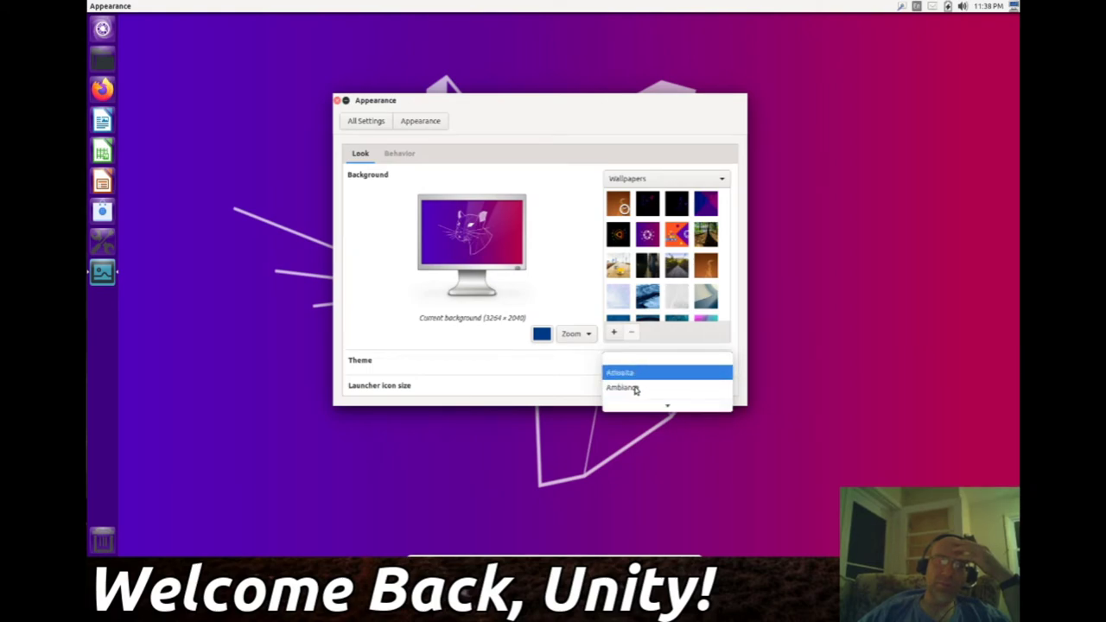
click(635, 388)
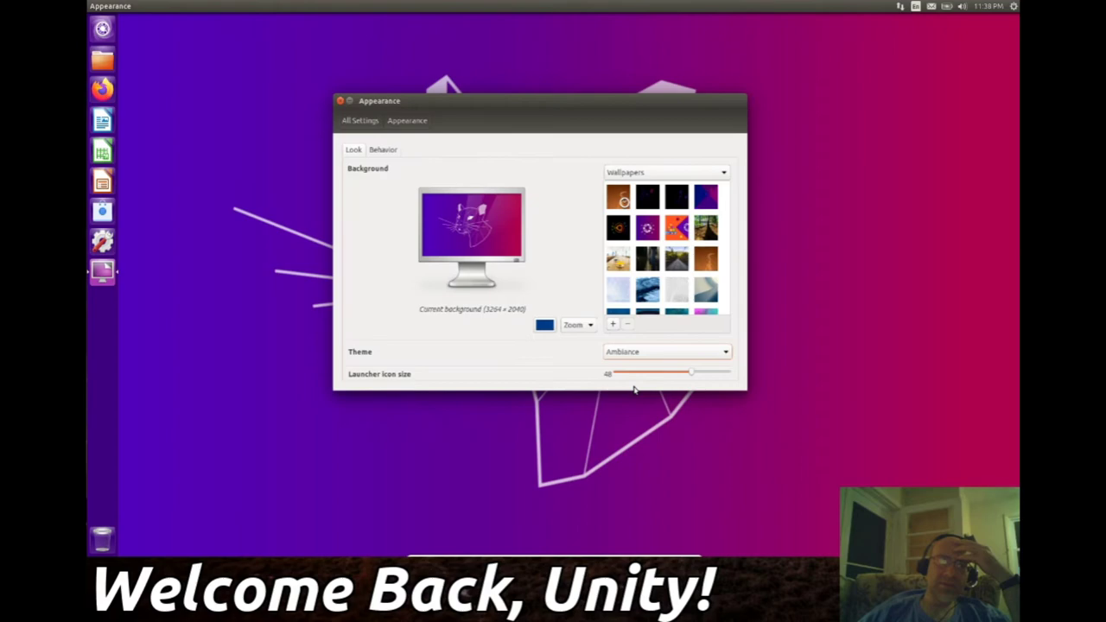
- Try the Radiance, High Contrast and Adwaita desktop themes one after another
click(622, 356)
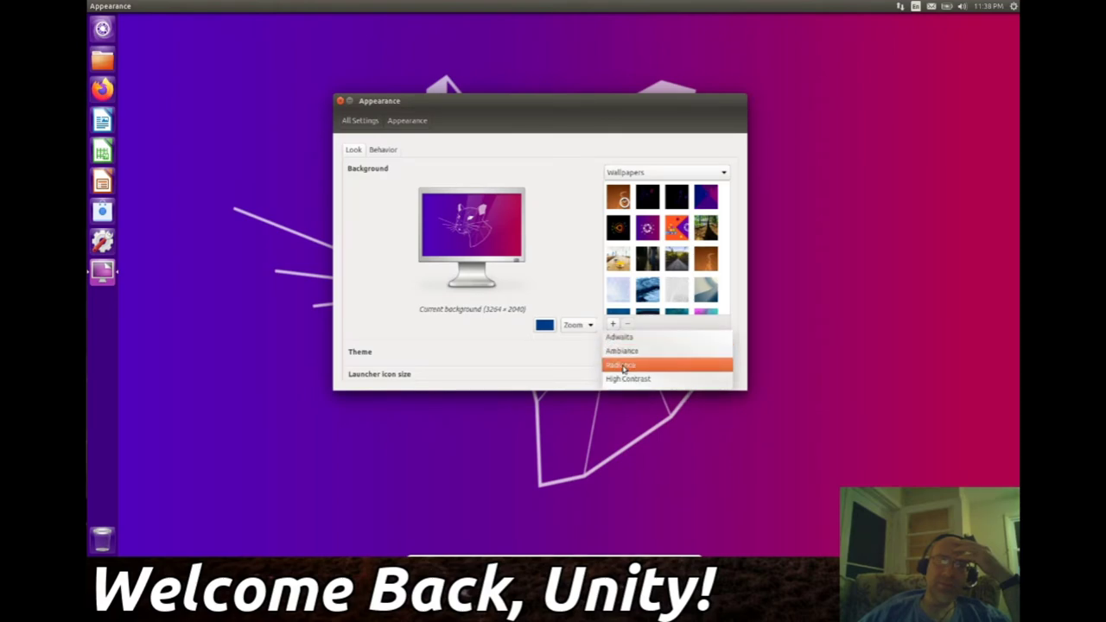
click(624, 368)
click(628, 354)
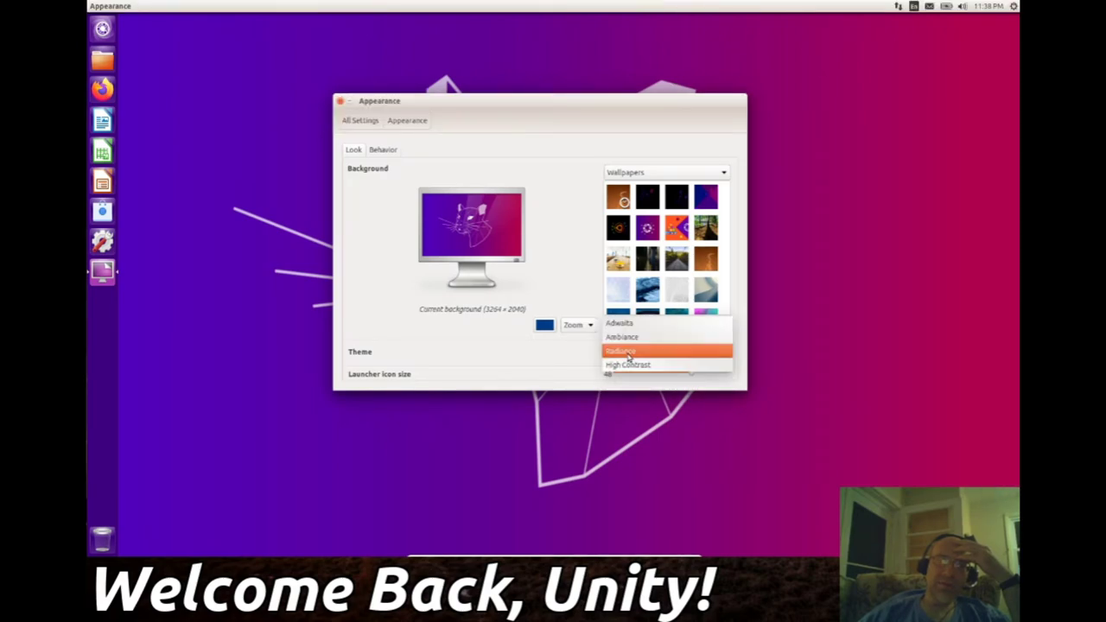
click(629, 367)
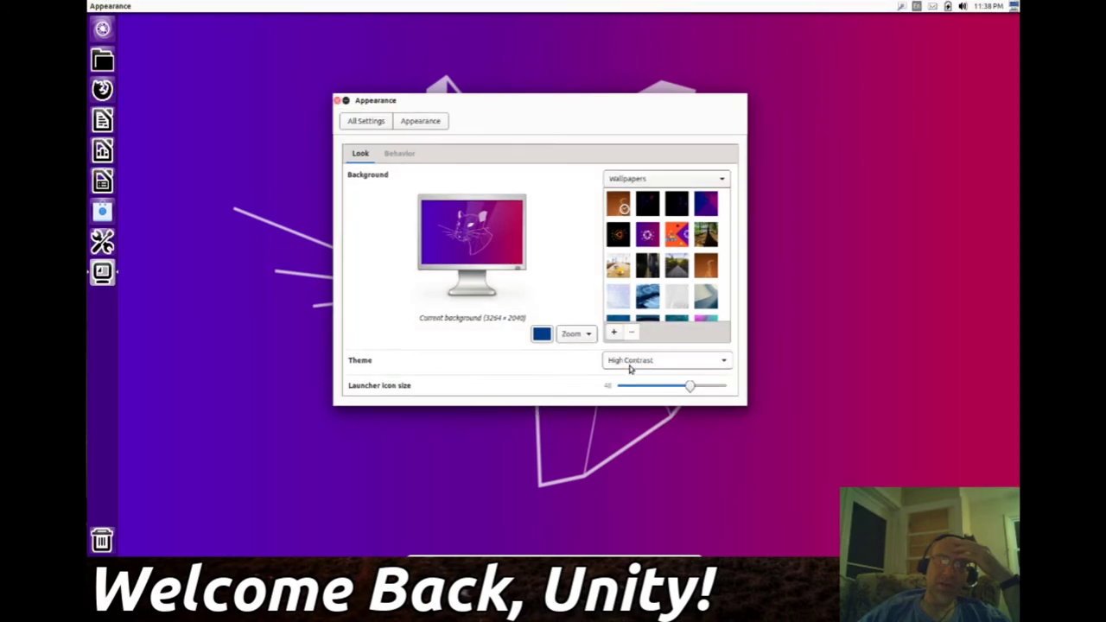
click(629, 363)
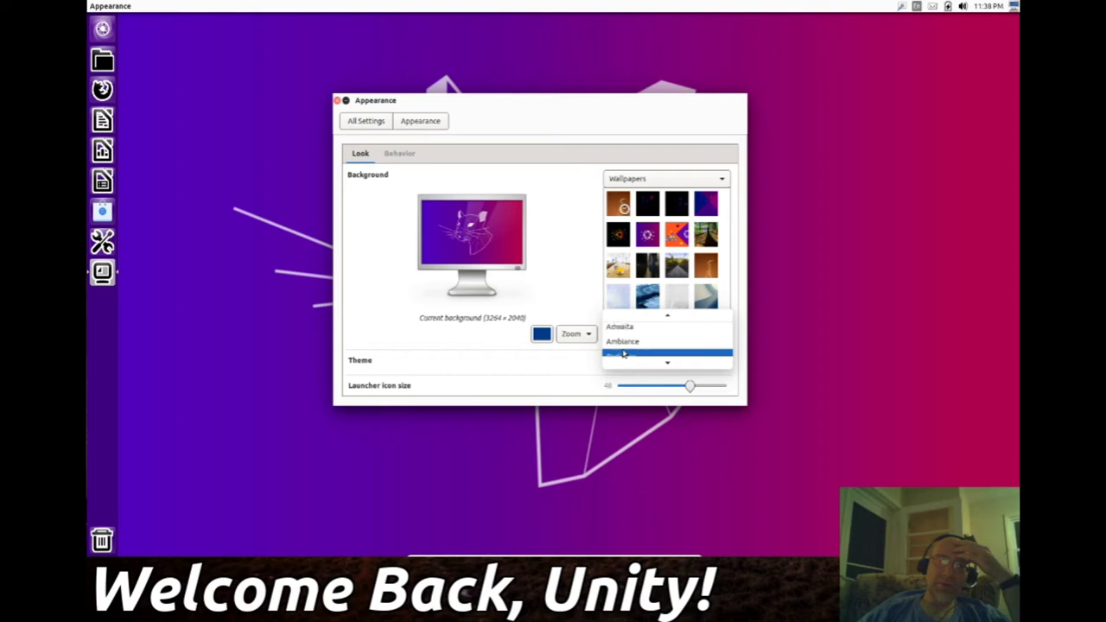
click(626, 332)
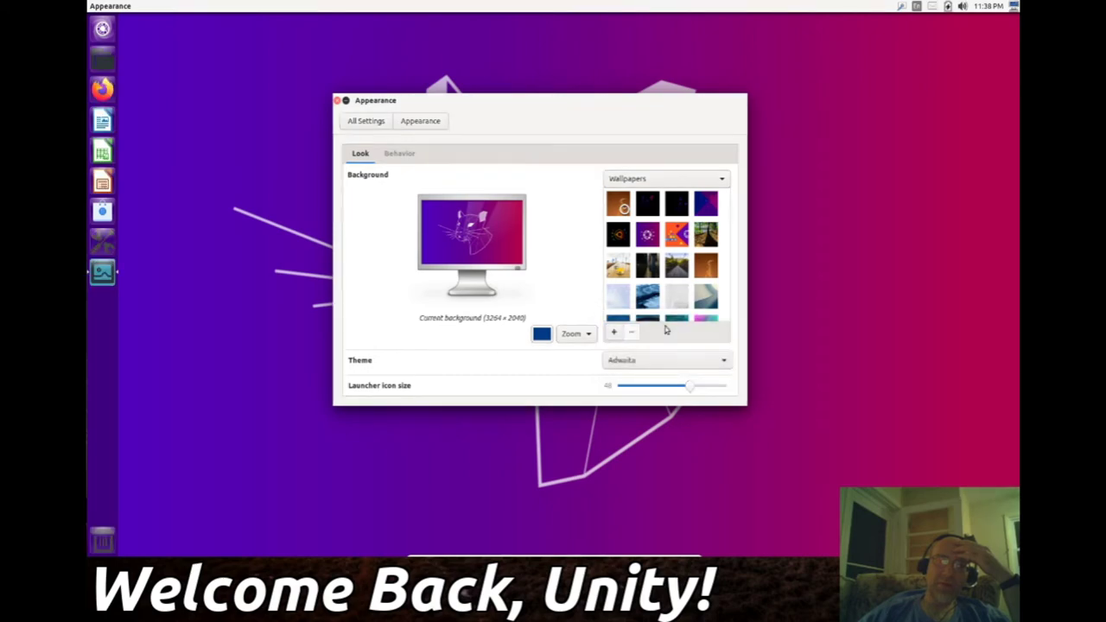
- Move the Appearance window clear of the theme choices and set the theme to Ambiance
drag(510, 116, 536, 85)
click(674, 334)
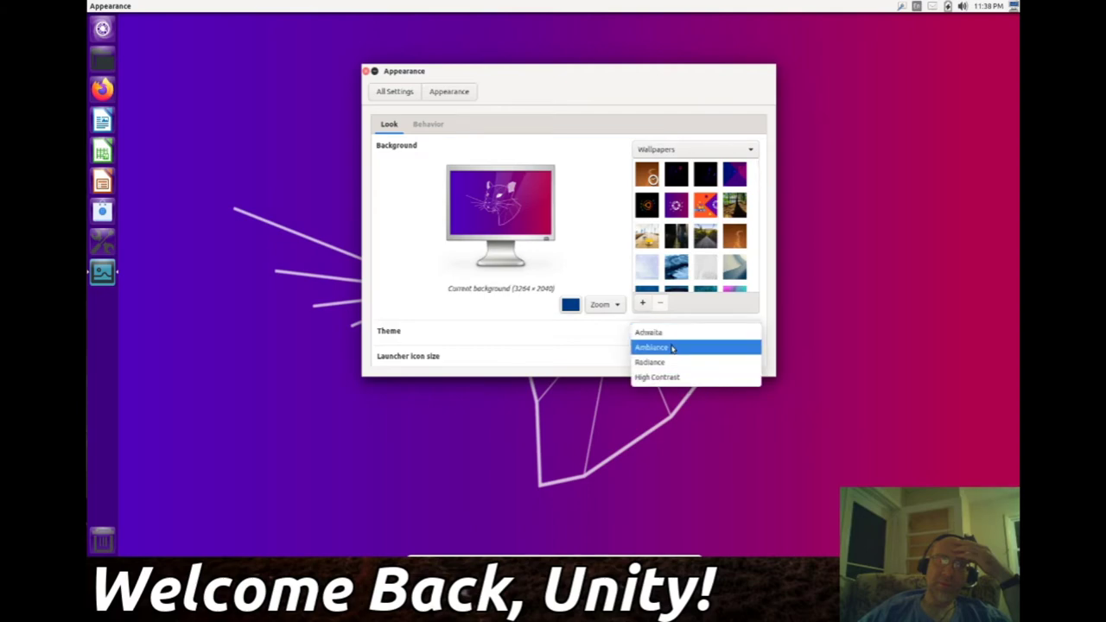
click(672, 347)
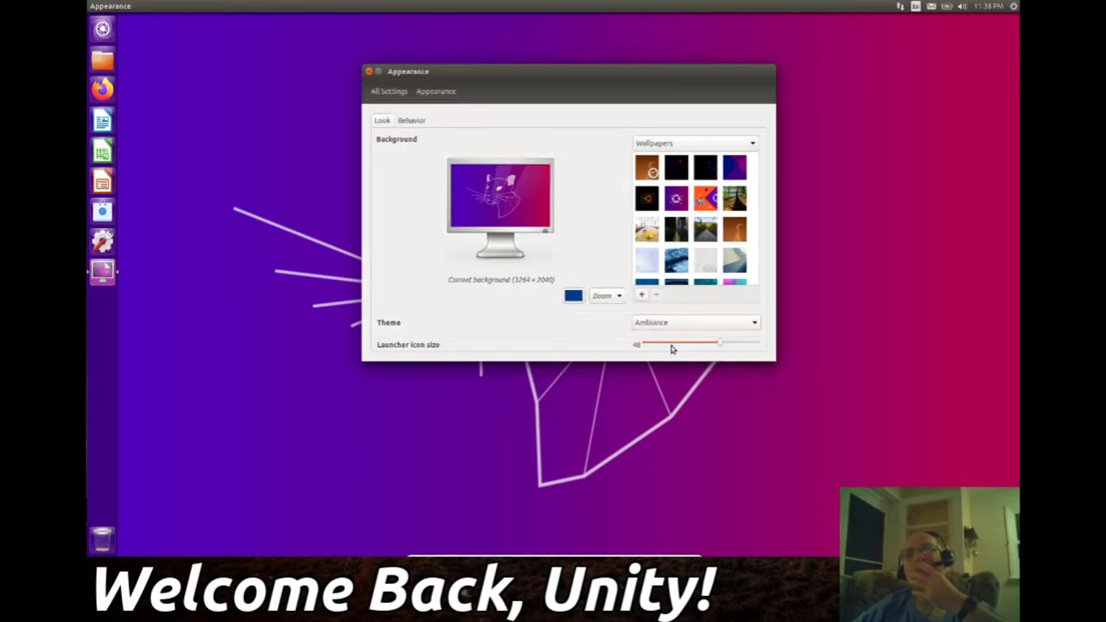